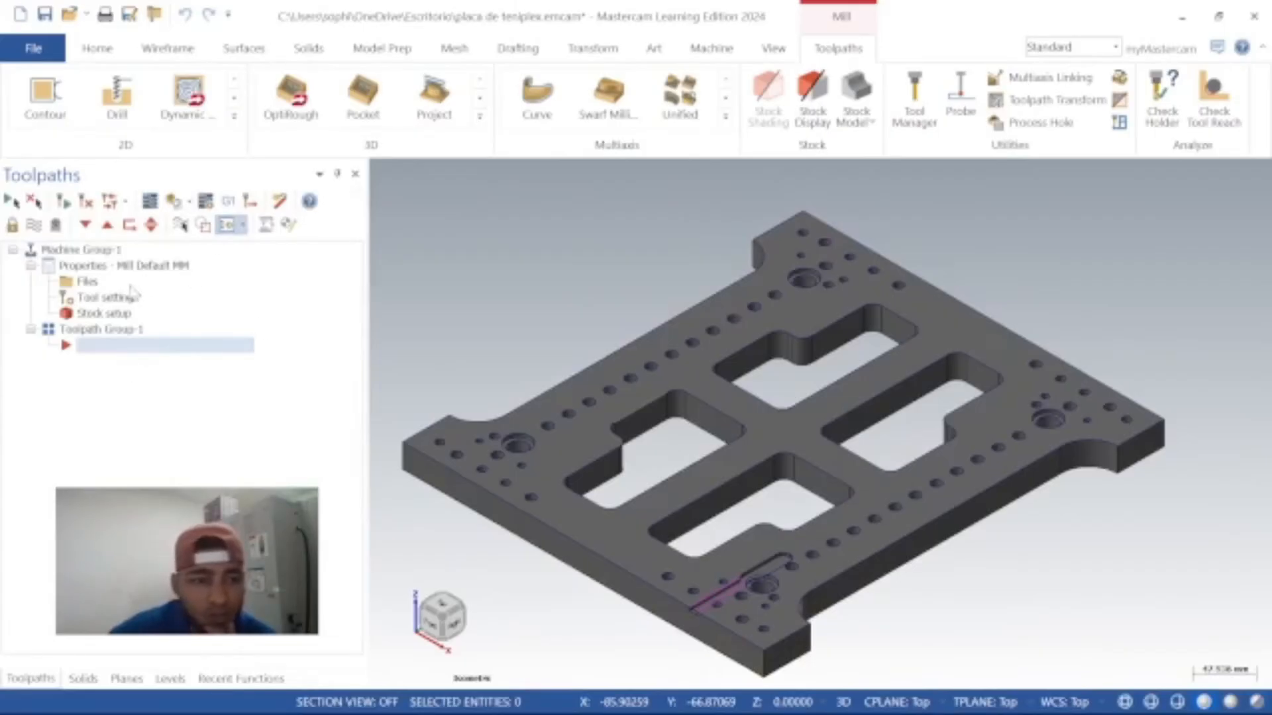
Step: Start a standard 2D Pocket toolpath and chain the top edges of the four large openings in the plate
left_click(235, 121)
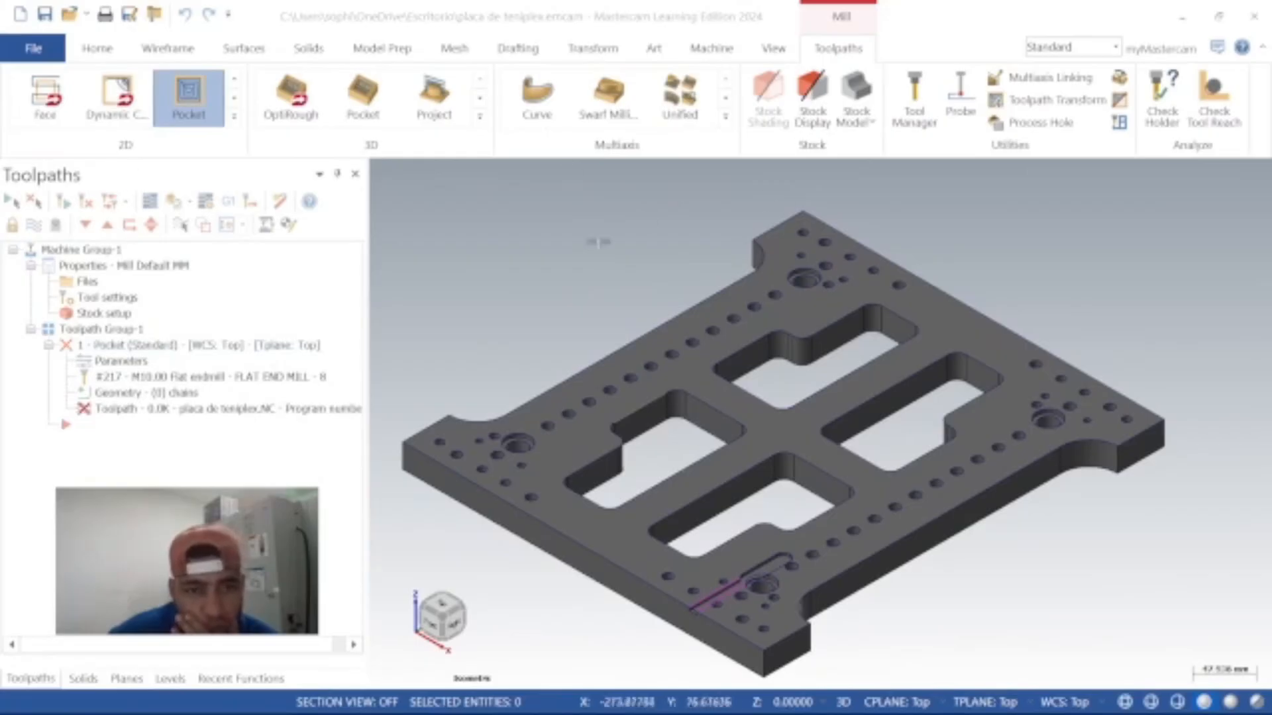
left_click(737, 355)
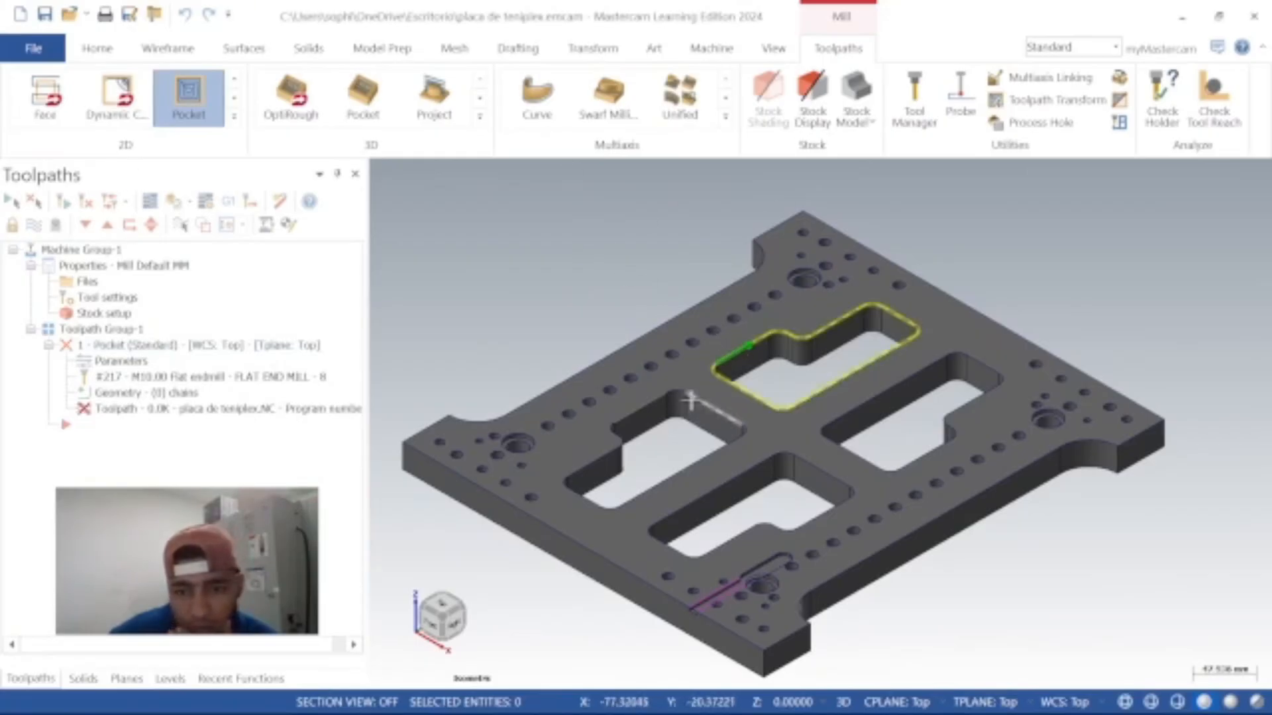
left_click(852, 407)
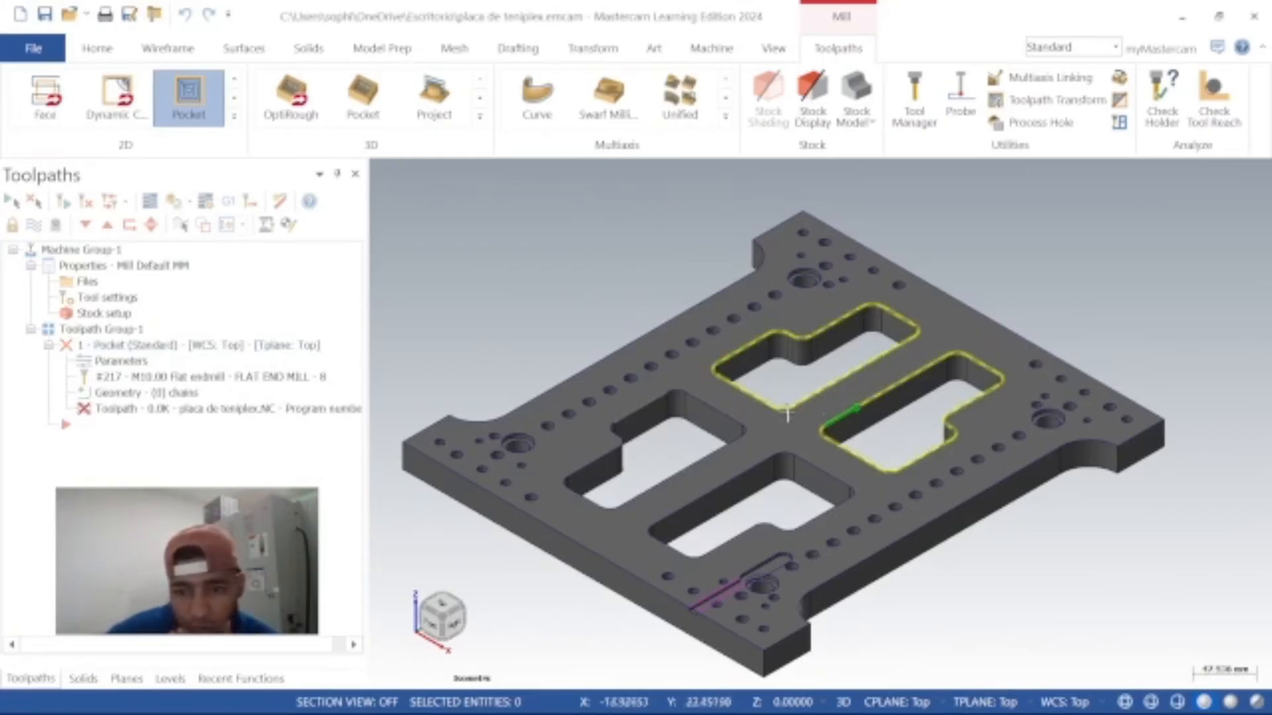
left_click(754, 469)
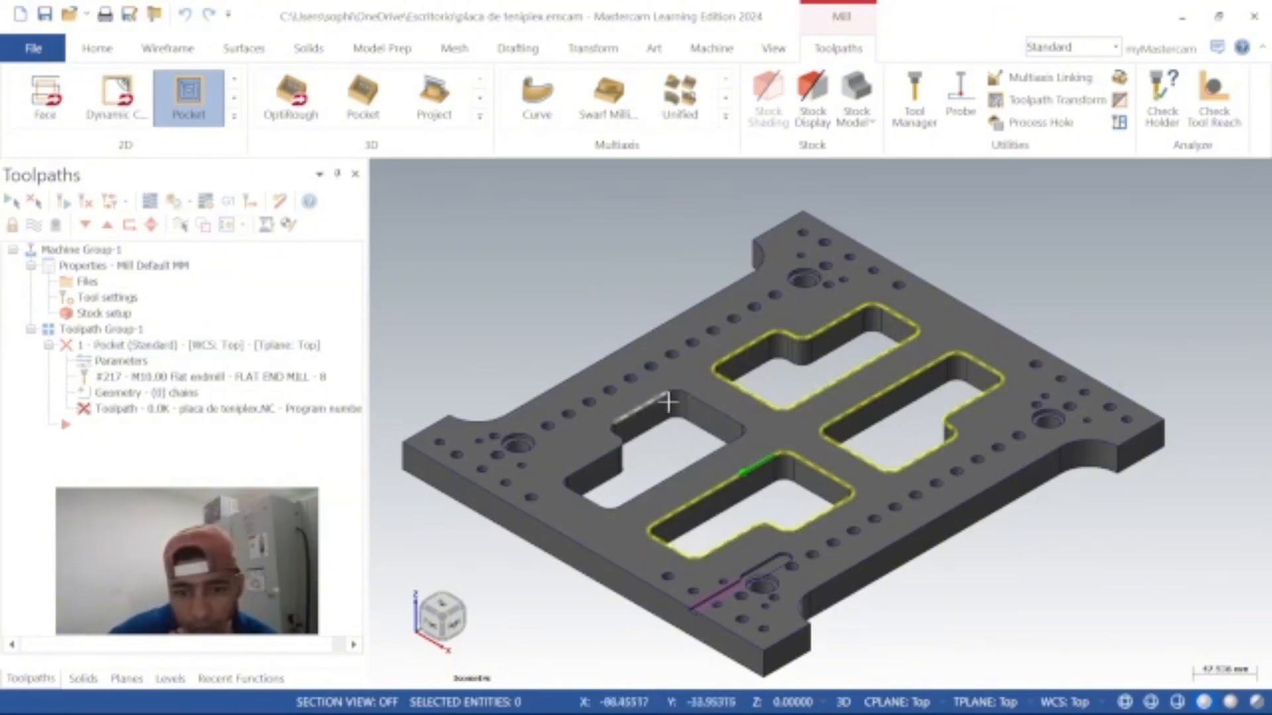
left_click(662, 398)
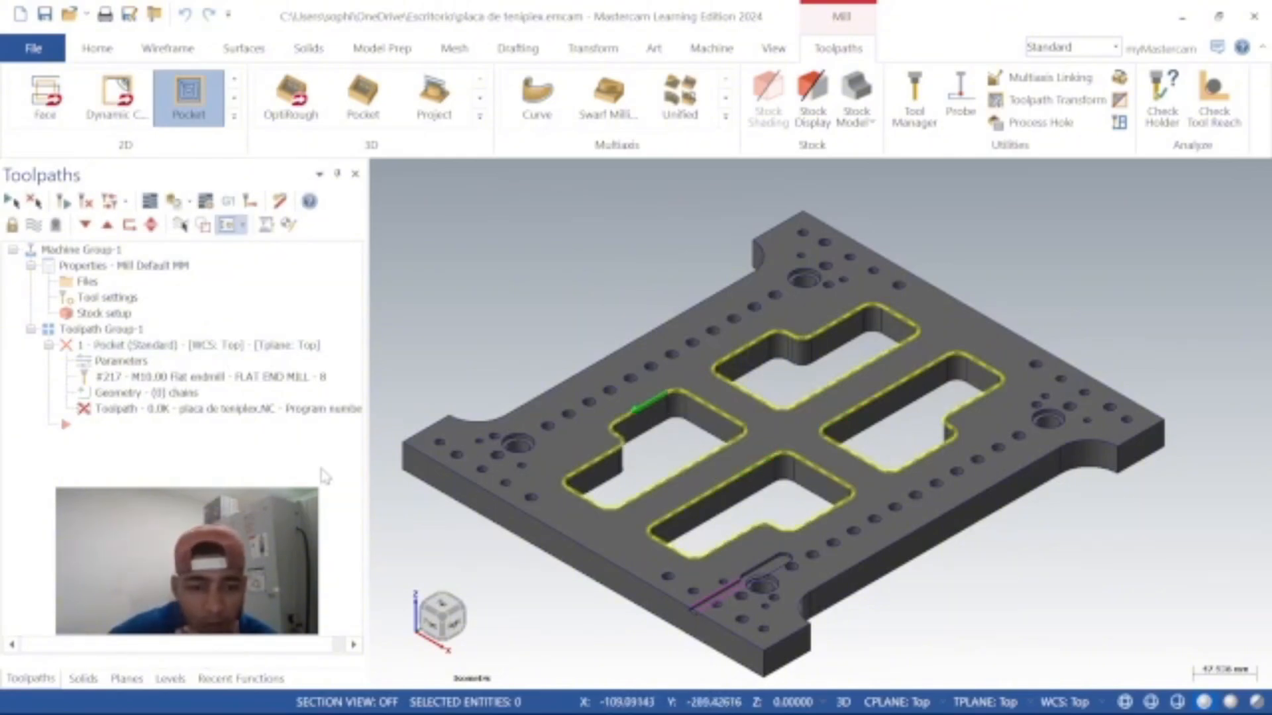
key("Return")
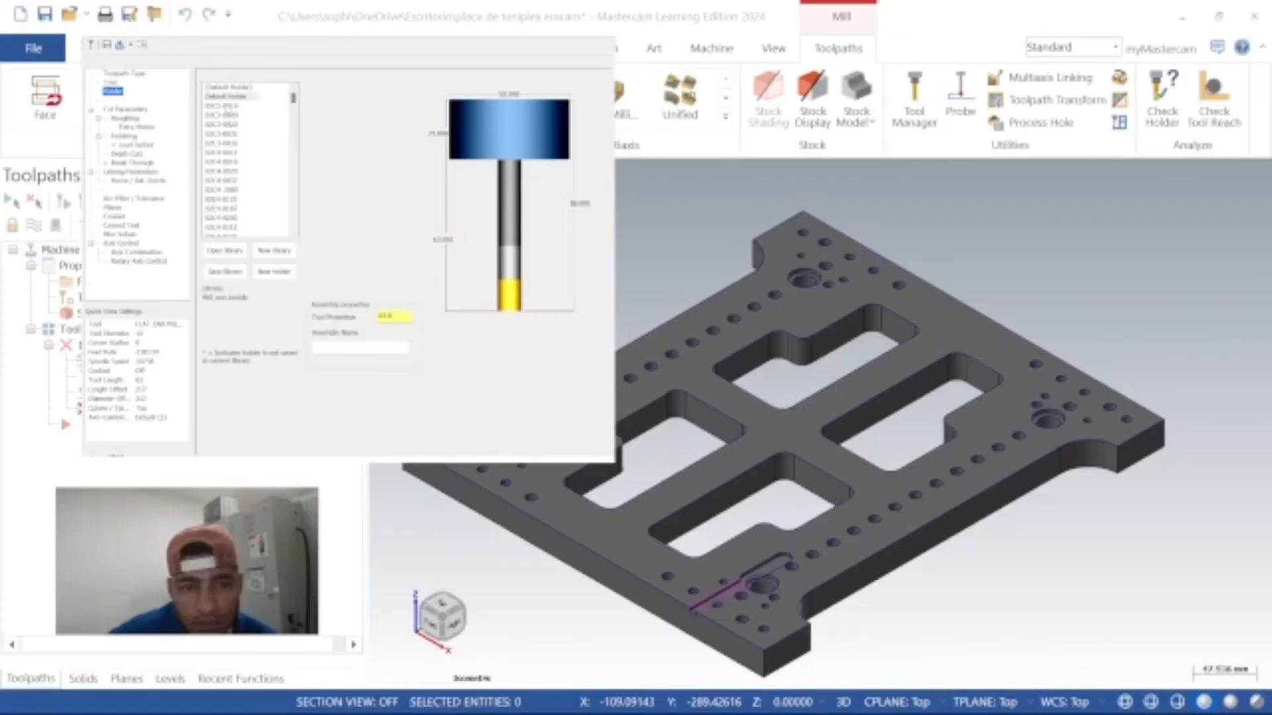
Step: Compare the first two holders listed below the default holder and assign the upper one to the pocketing end mill
left_click(226, 106)
left_click(226, 115)
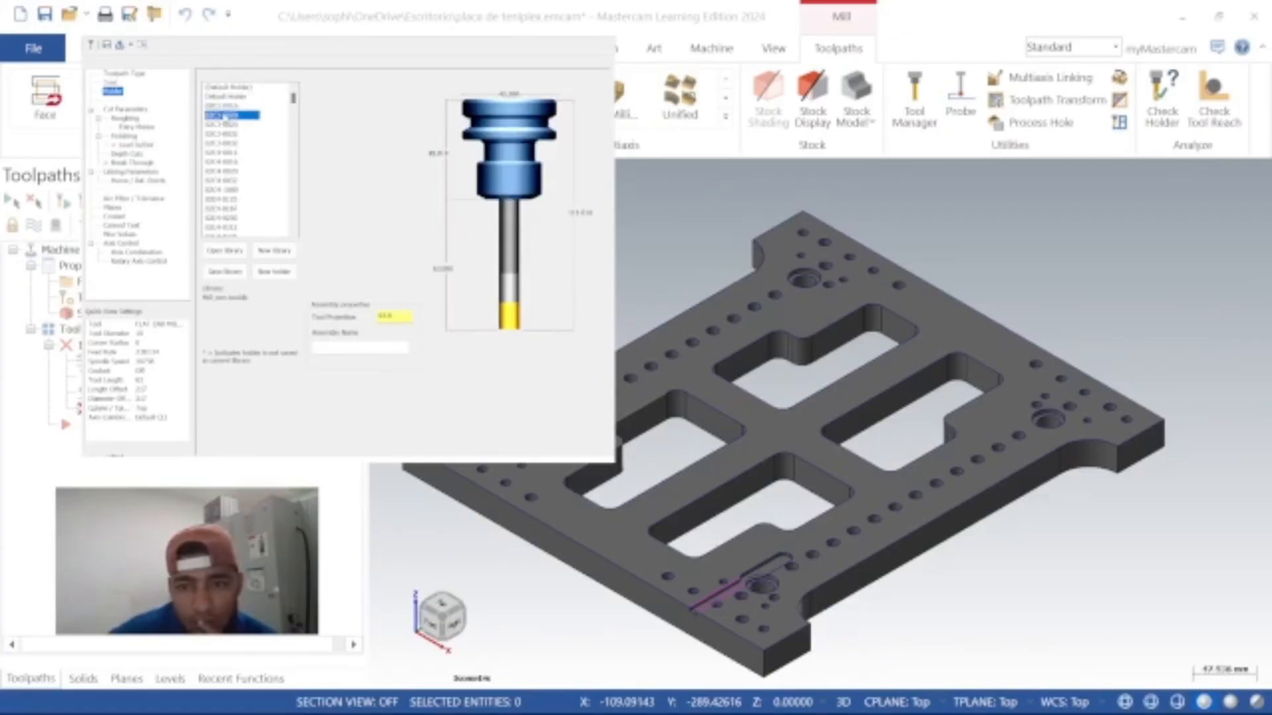
left_click(225, 105)
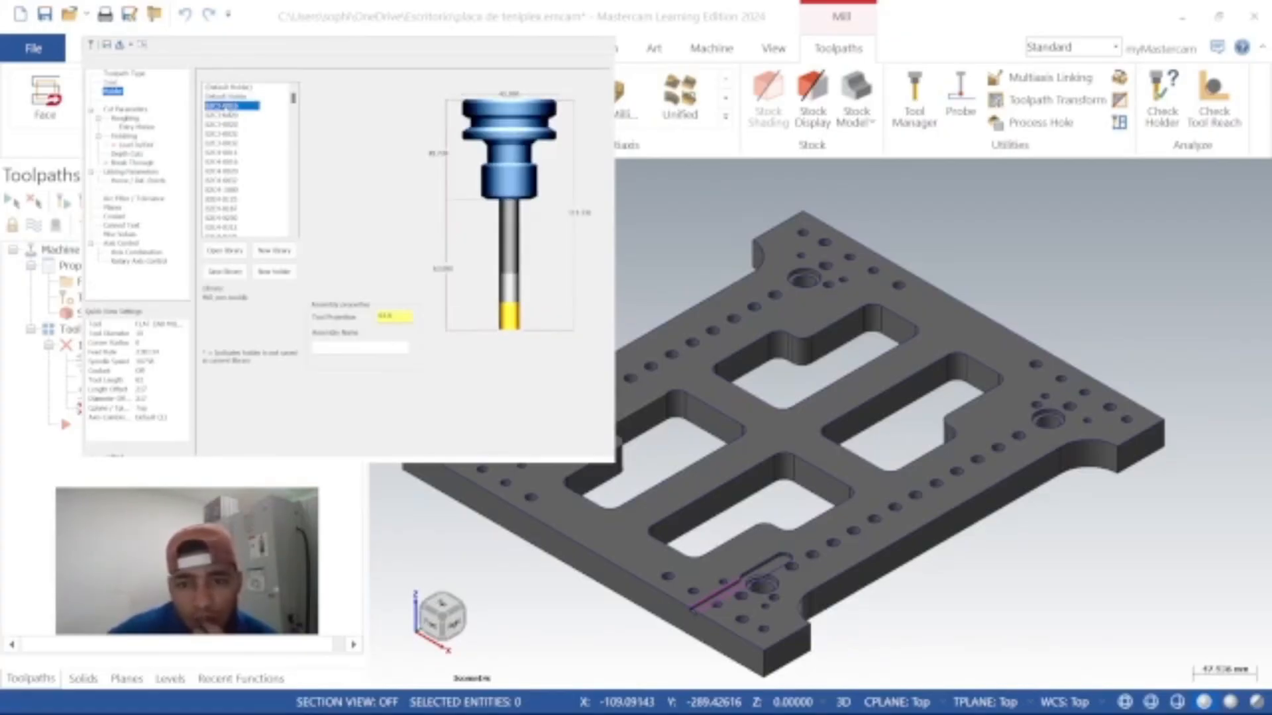
Step: Review the pocket's cut parameters, roughing, entry motion, finishing, lead in/out, depth cuts and break through settings
left_click(125, 109)
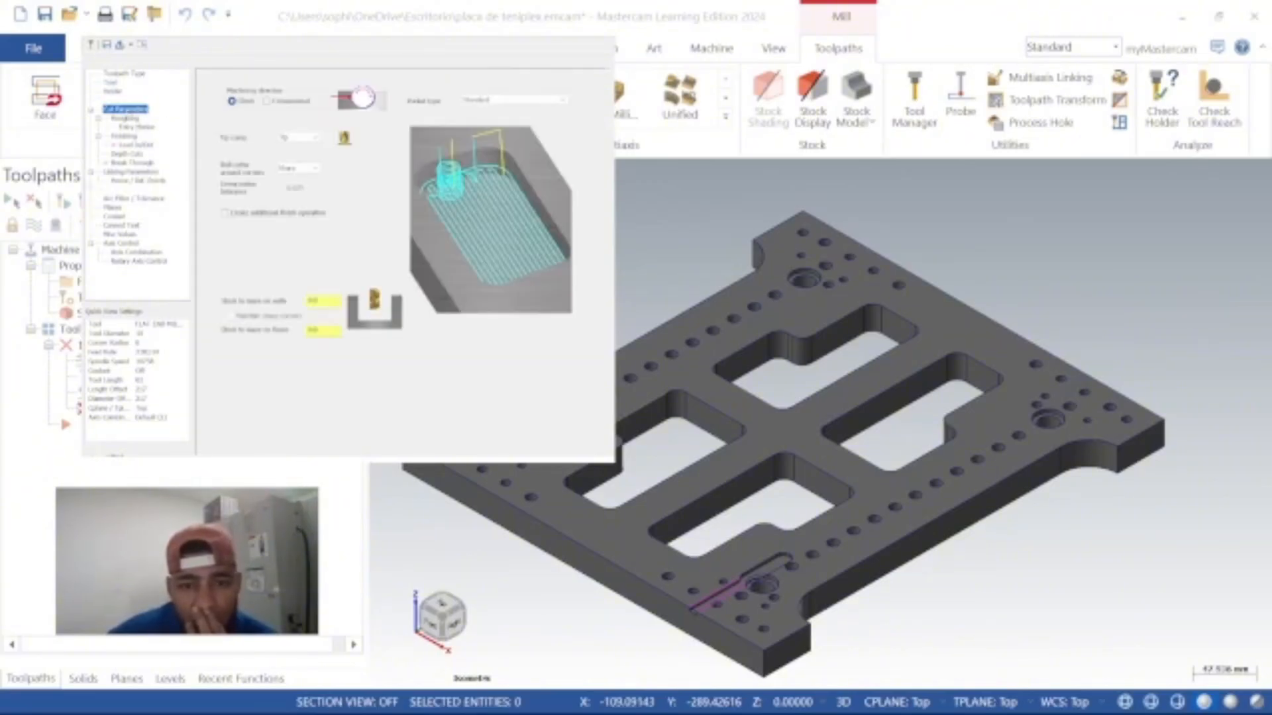
left_click(125, 119)
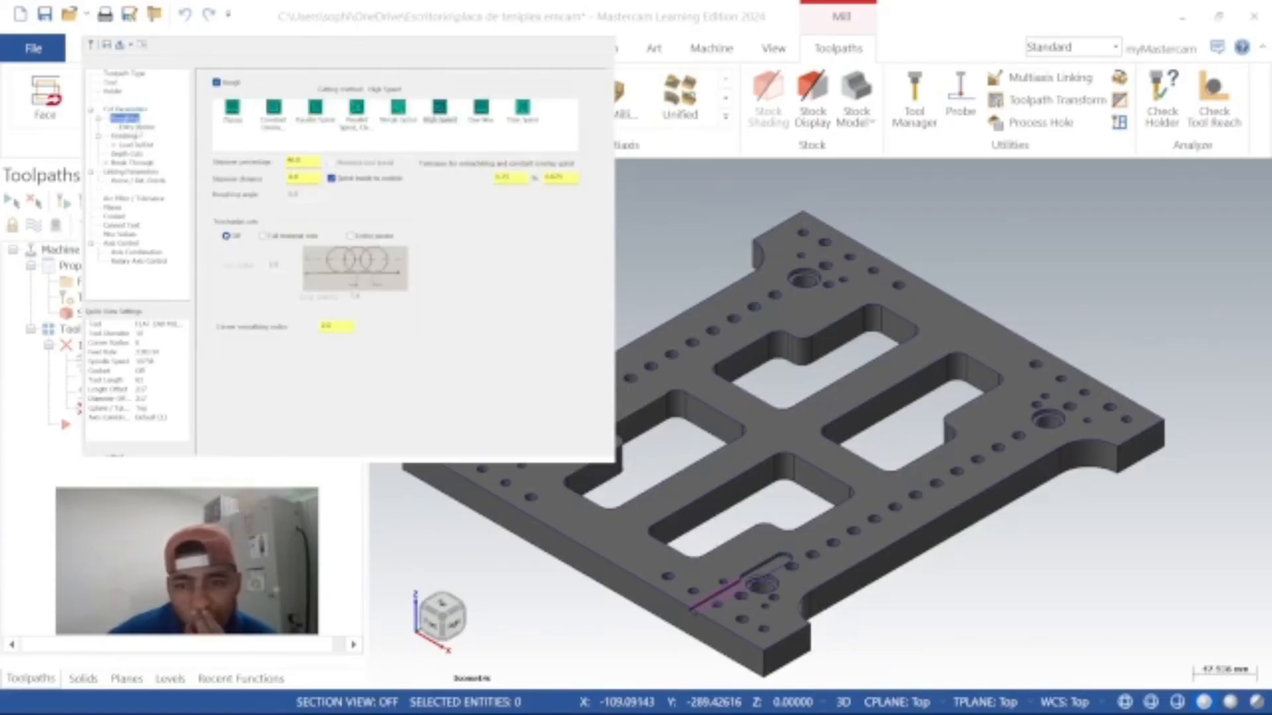
left_click(137, 128)
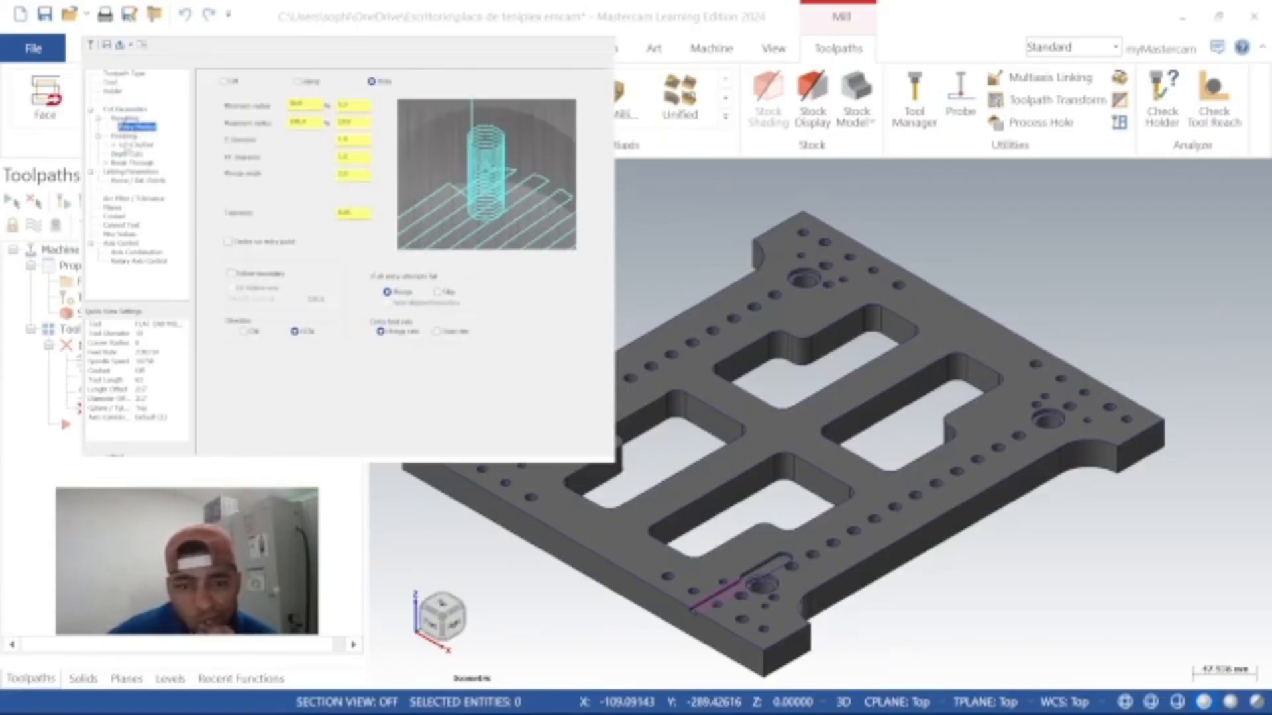
left_click(126, 135)
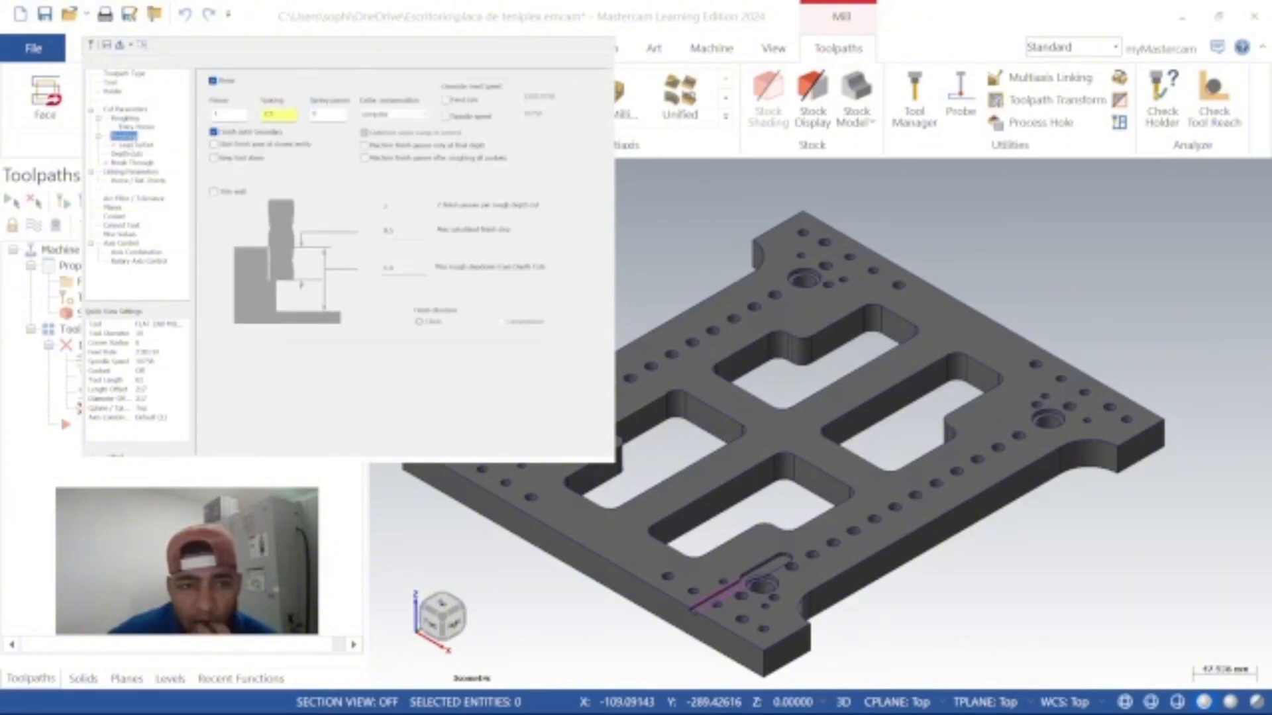
left_click(137, 145)
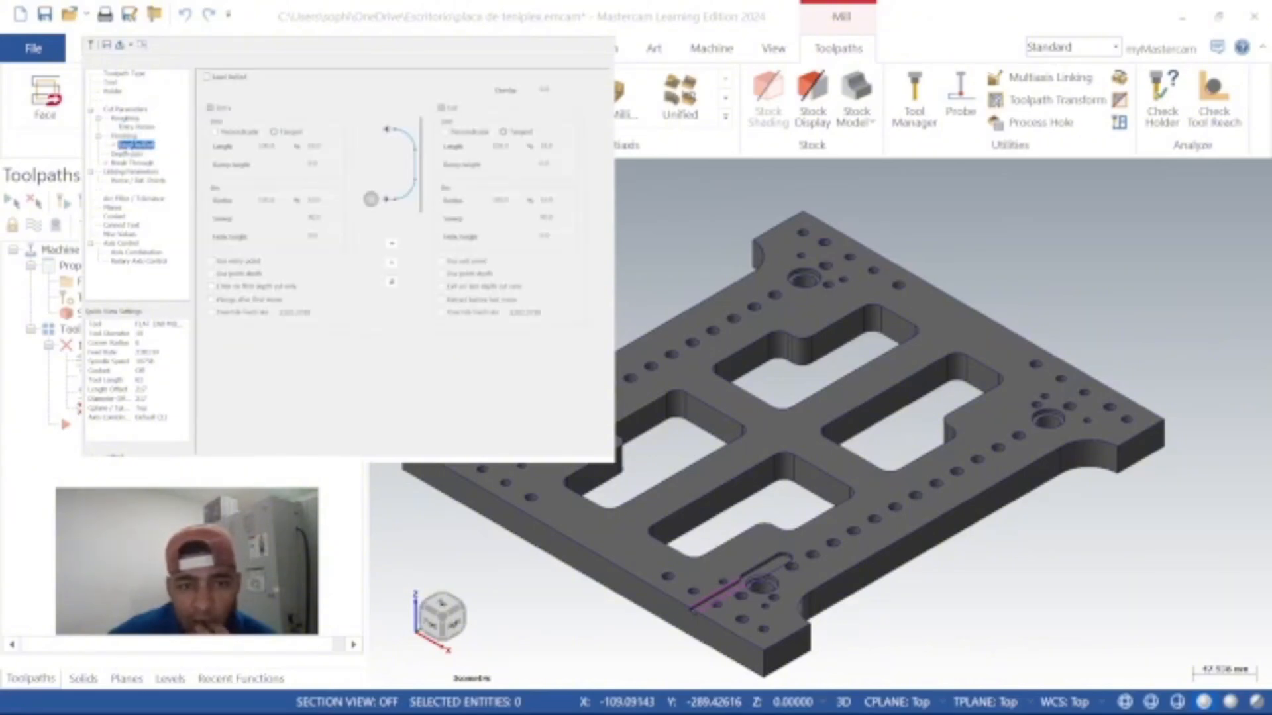
left_click(127, 154)
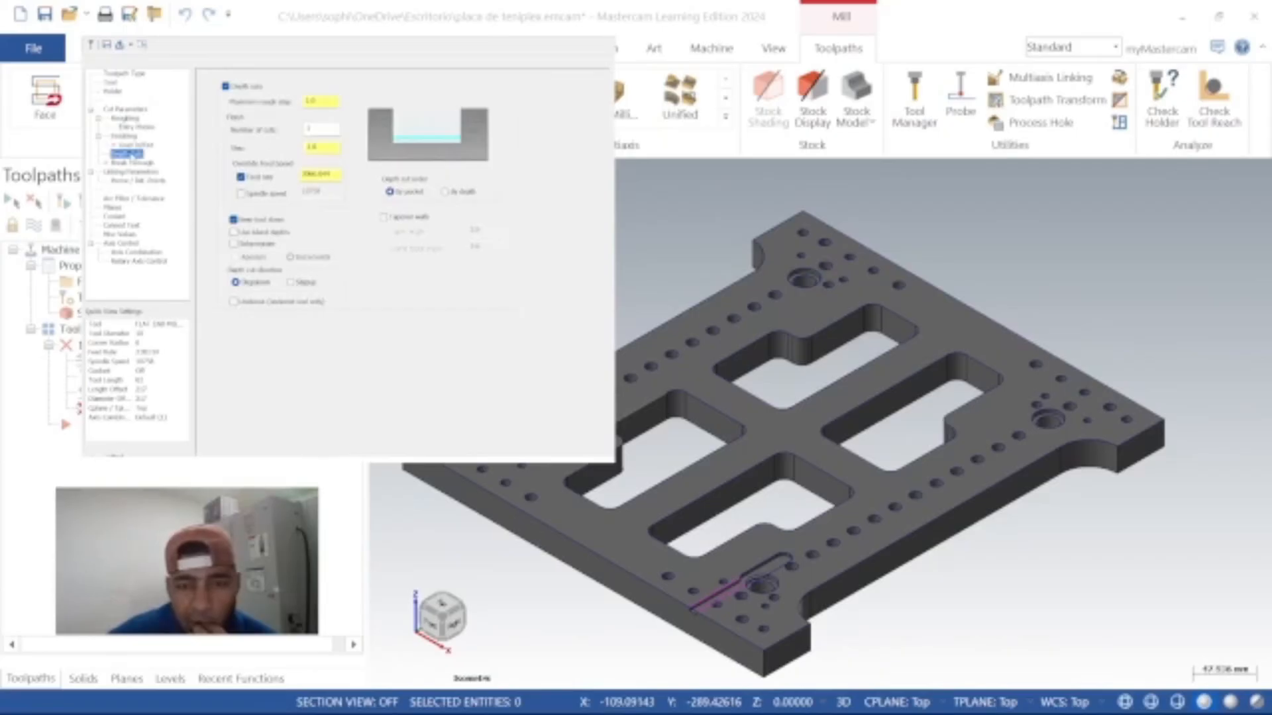
left_click(128, 162)
Step: Set the pocket's absolute depth to -25 from the lower edge of an opening in the model and keep the operation
left_click(131, 172)
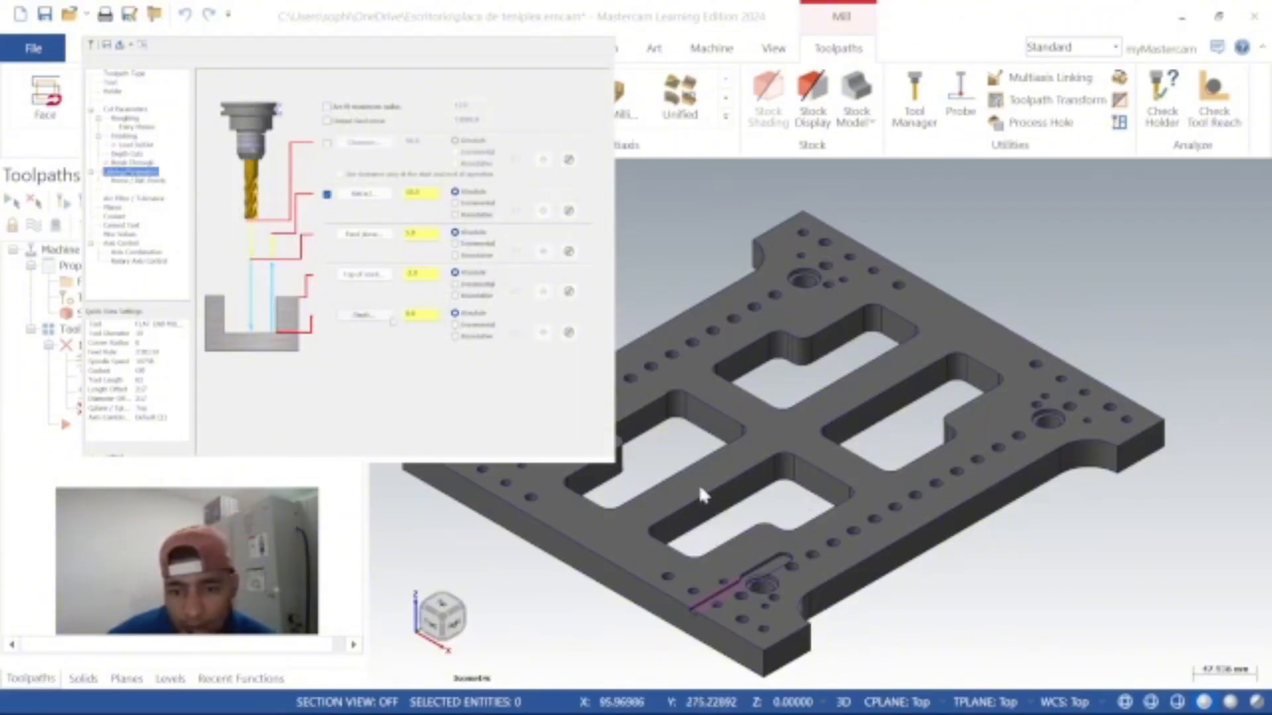
key("Return")
scroll(855, 398, "up", 3)
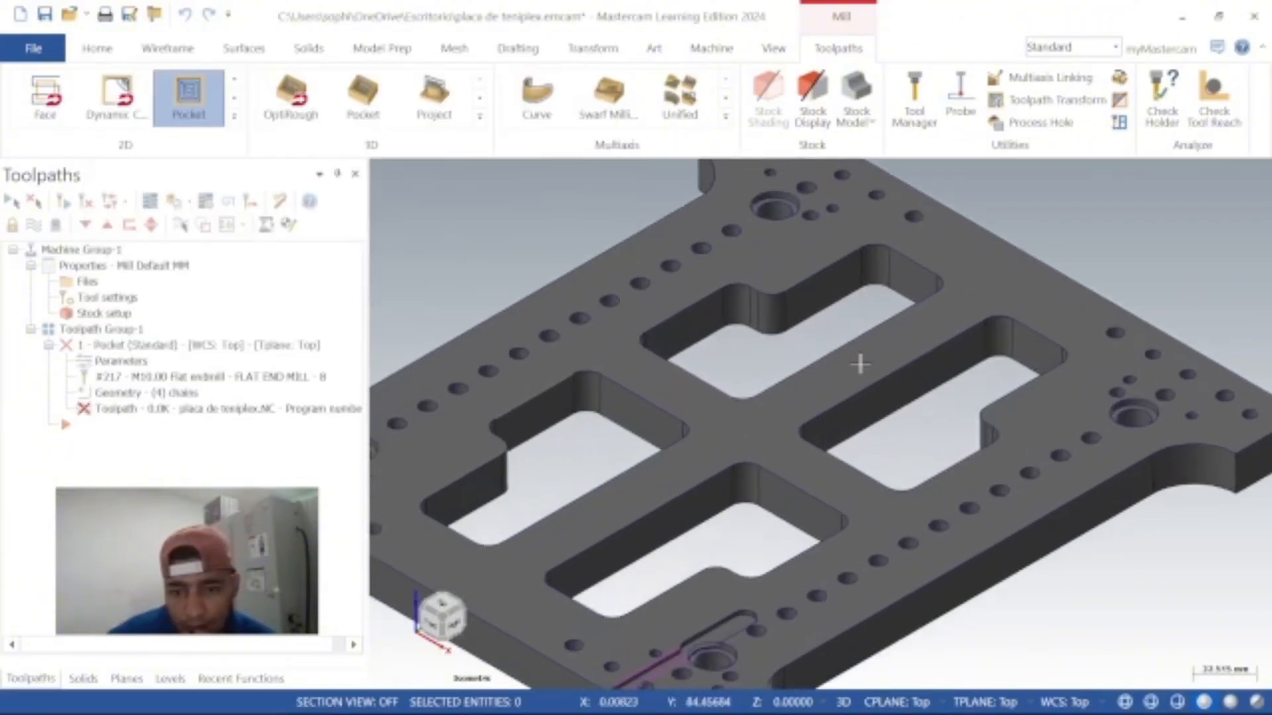
left_click(797, 345)
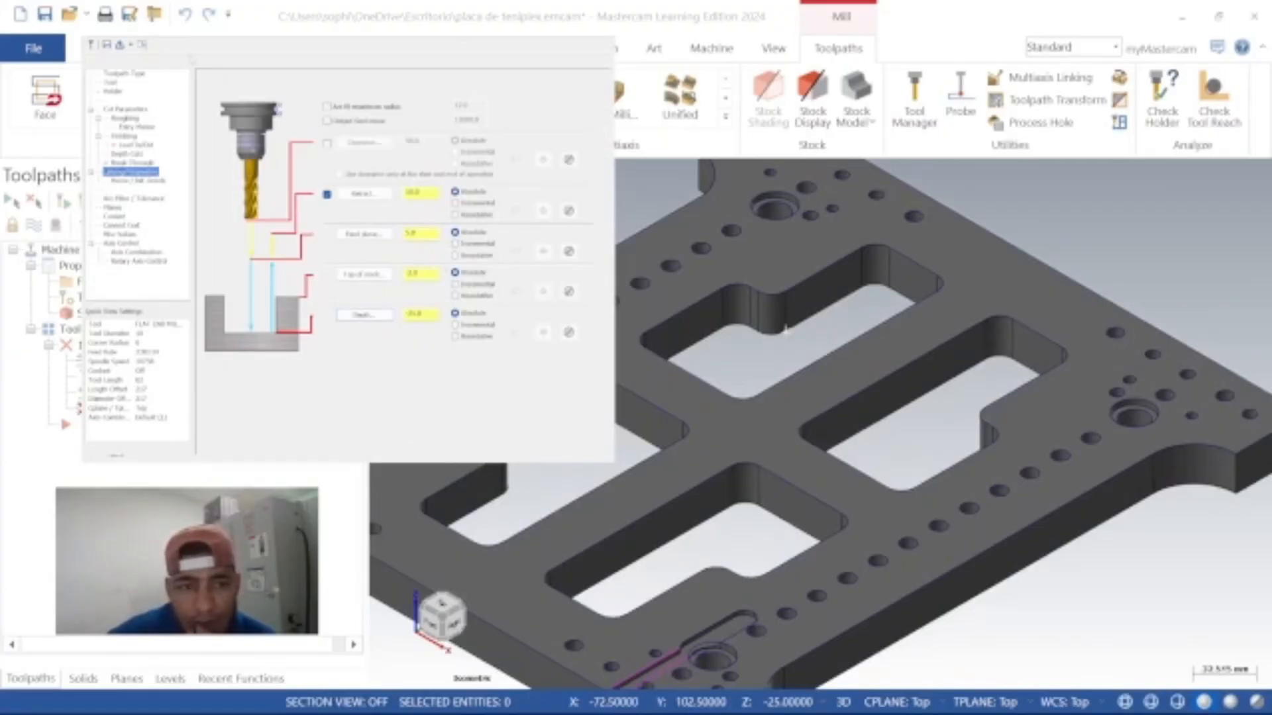
left_click(107, 46)
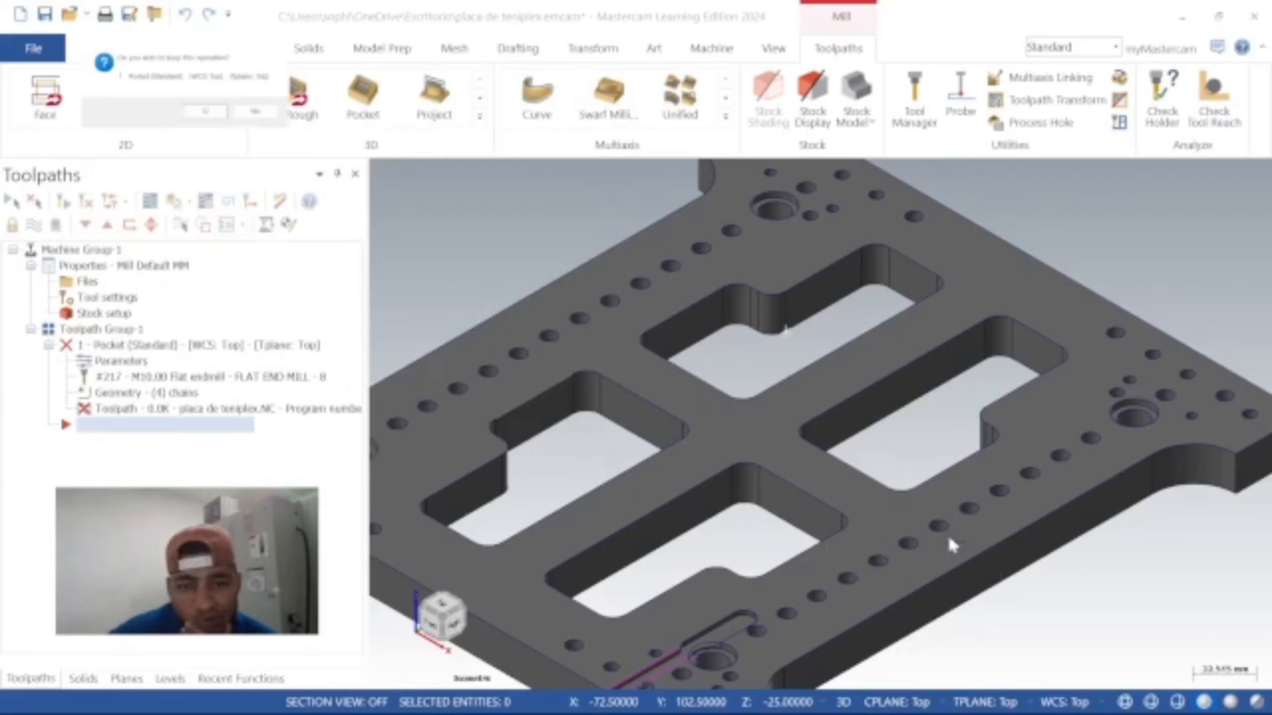
key("Return")
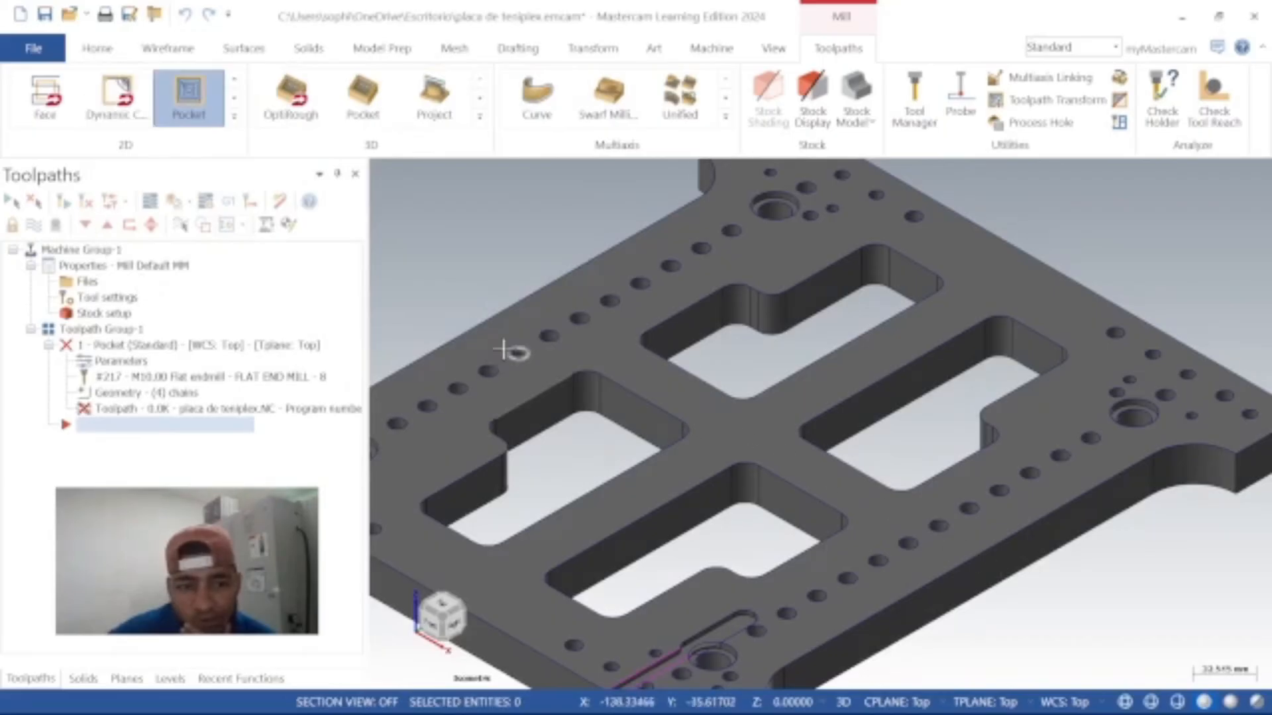
Step: Regenerate the pocket toolpath for the four openings
left_click(63, 202)
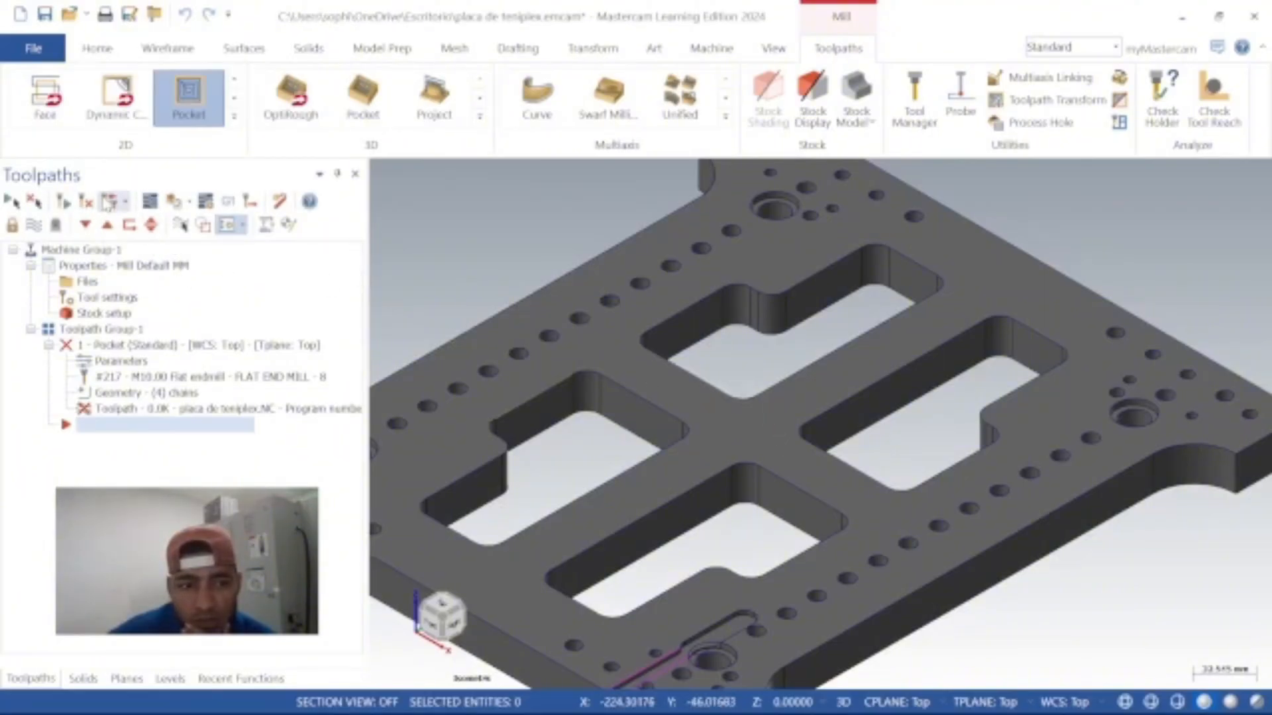
left_click(86, 202)
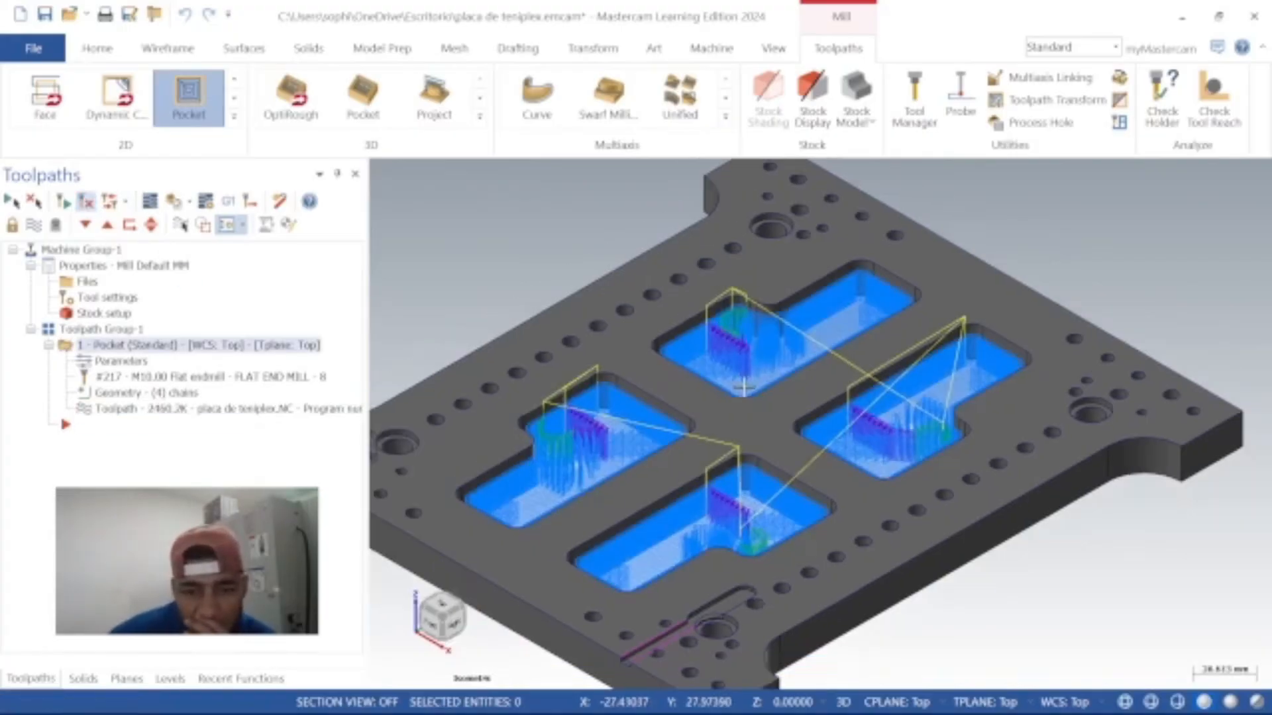
scroll(743, 387, "down", 4)
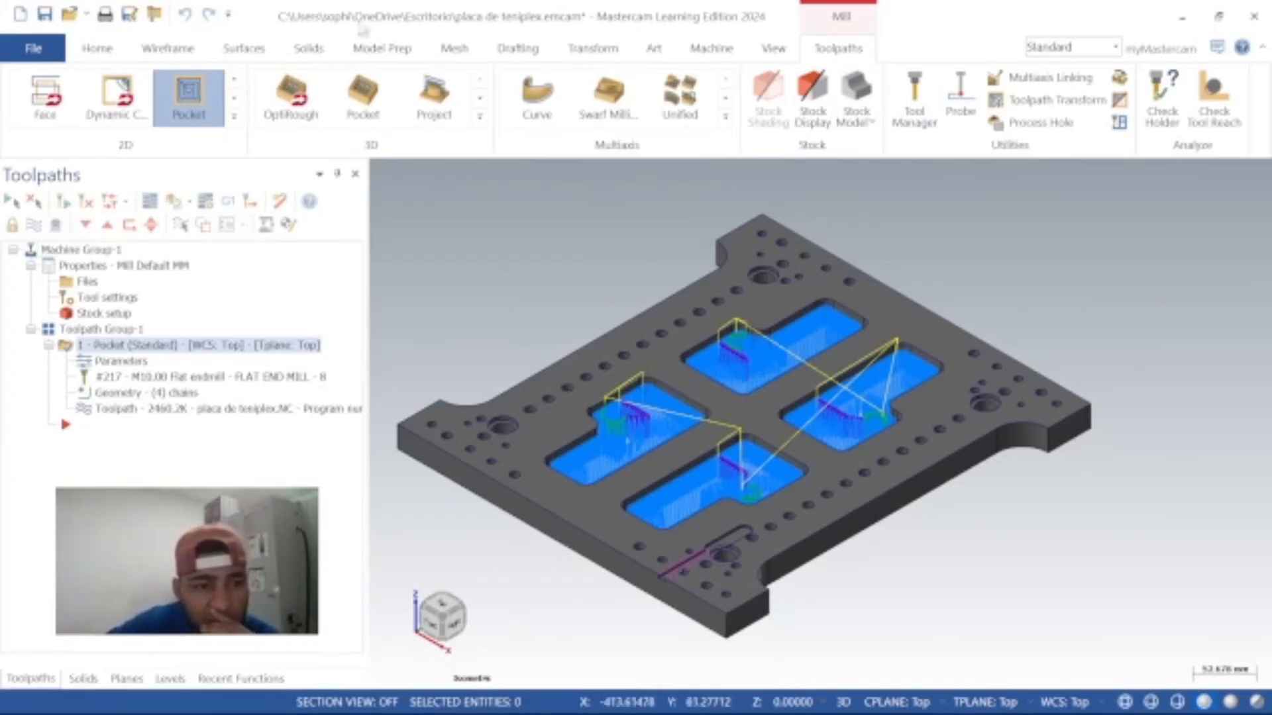
Step: Backplot the pocket operation with the whole plate fitted in view, examine the tool motion, and close the backplot
left_click(150, 201)
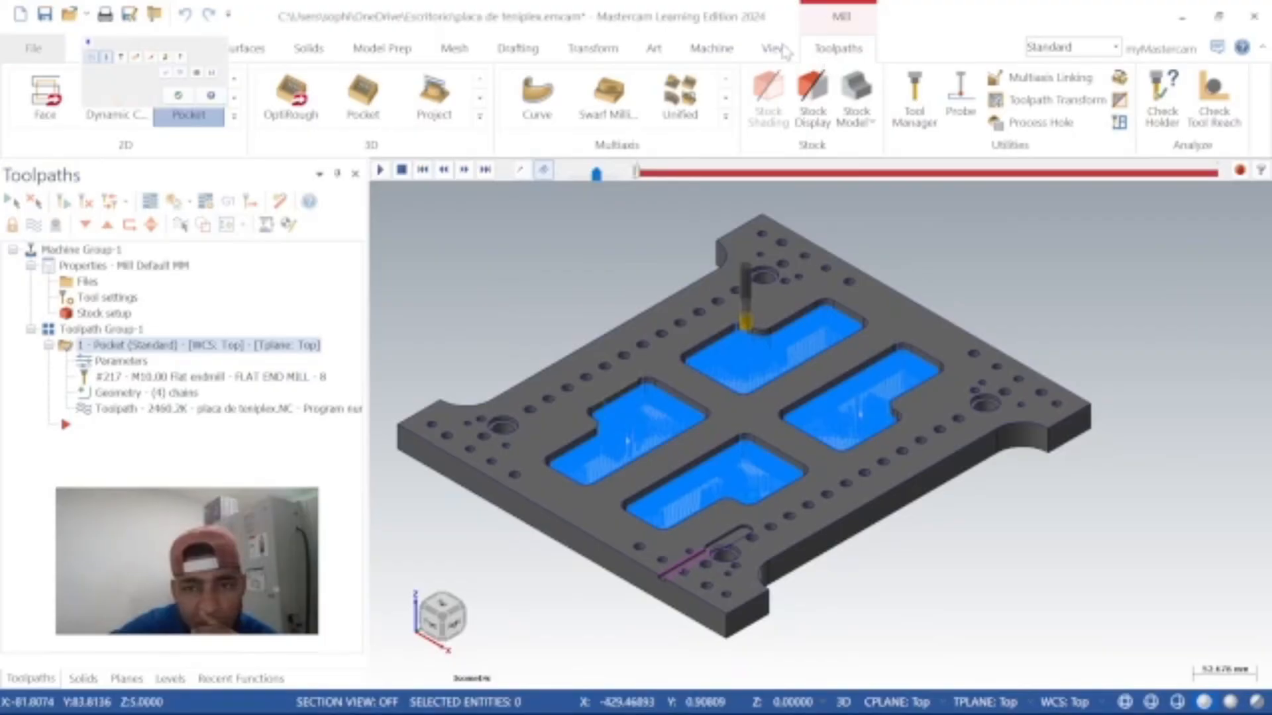
left_click(773, 48)
left_click(29, 89)
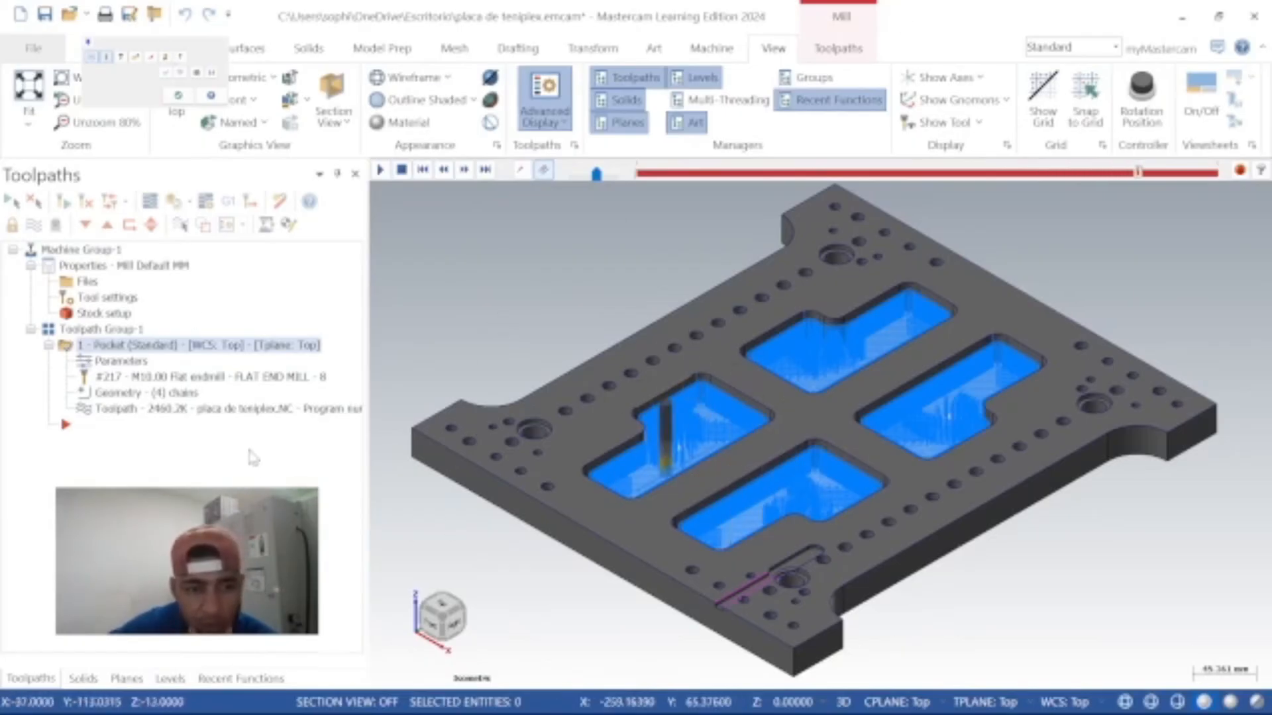
key("Escape")
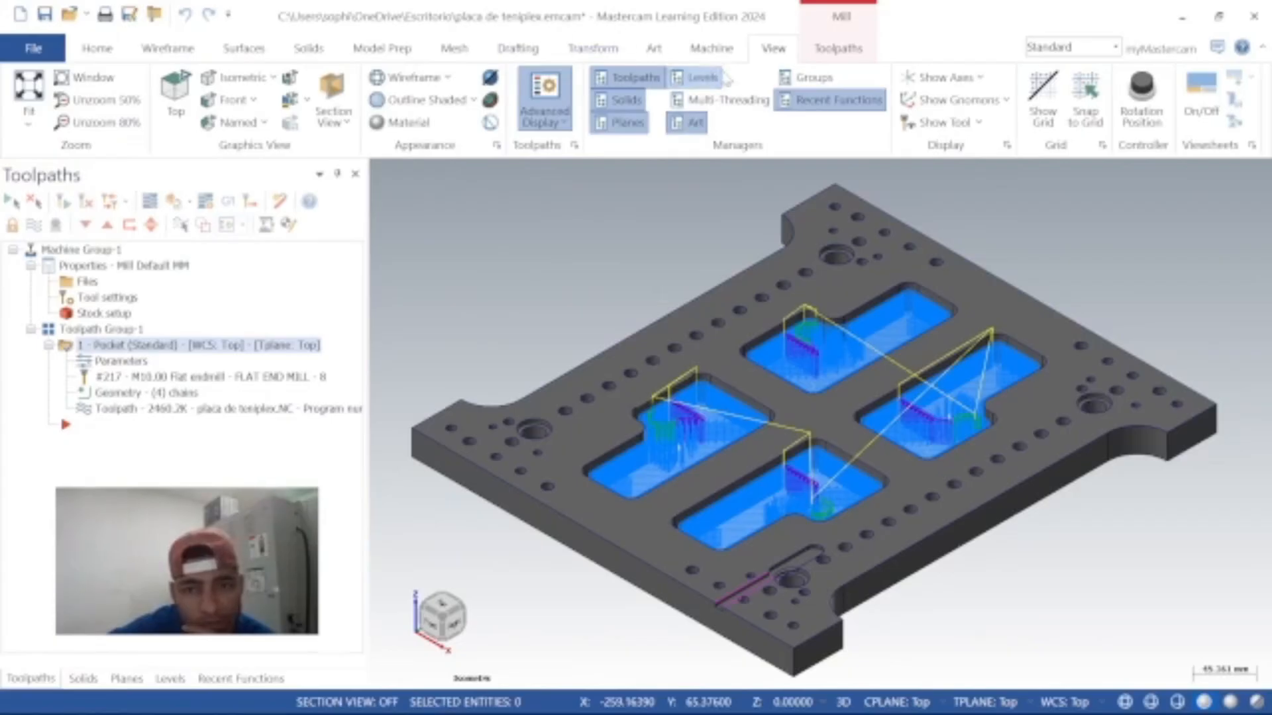
left_click(712, 48)
left_click(576, 53)
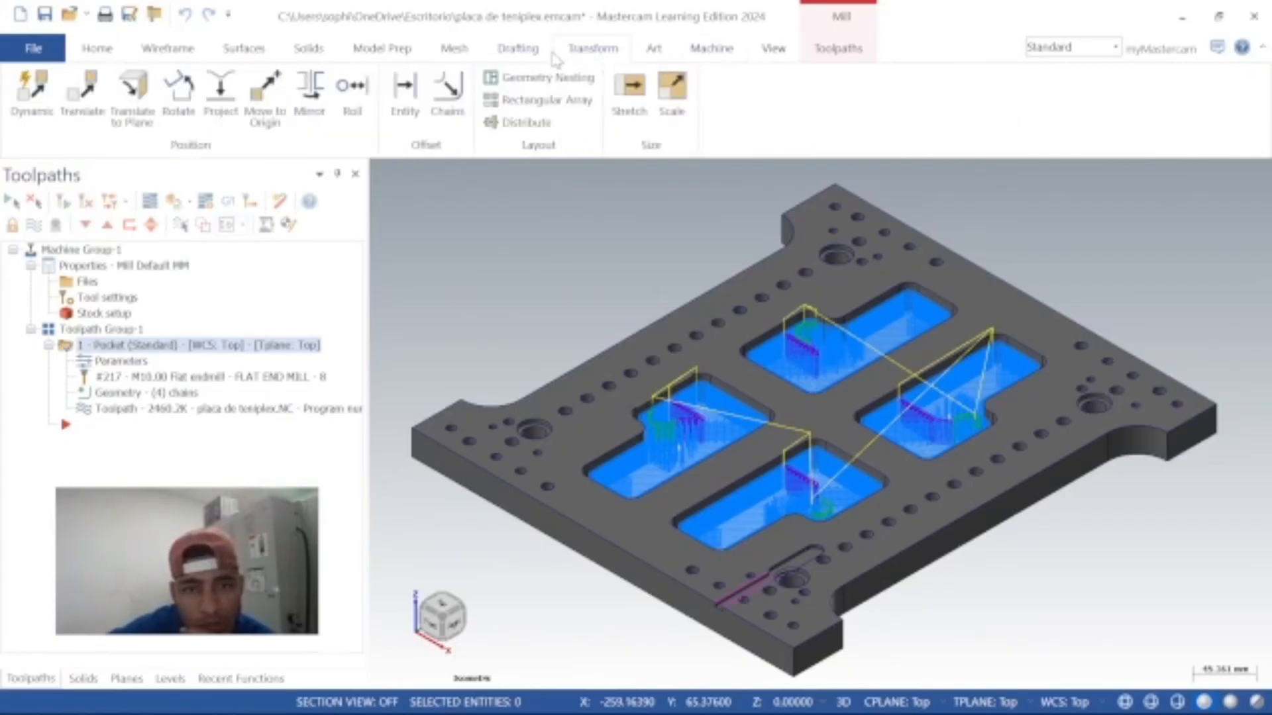
left_click(530, 51)
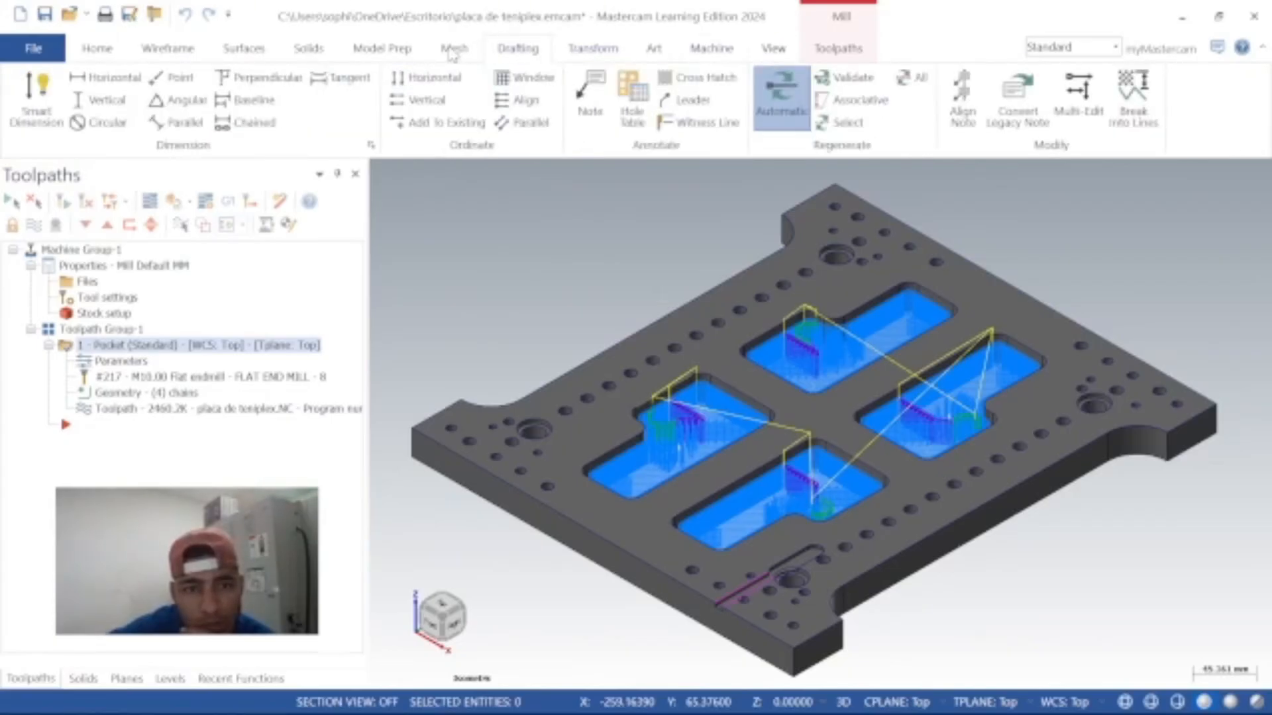
left_click(454, 51)
left_click(384, 52)
left_click(321, 57)
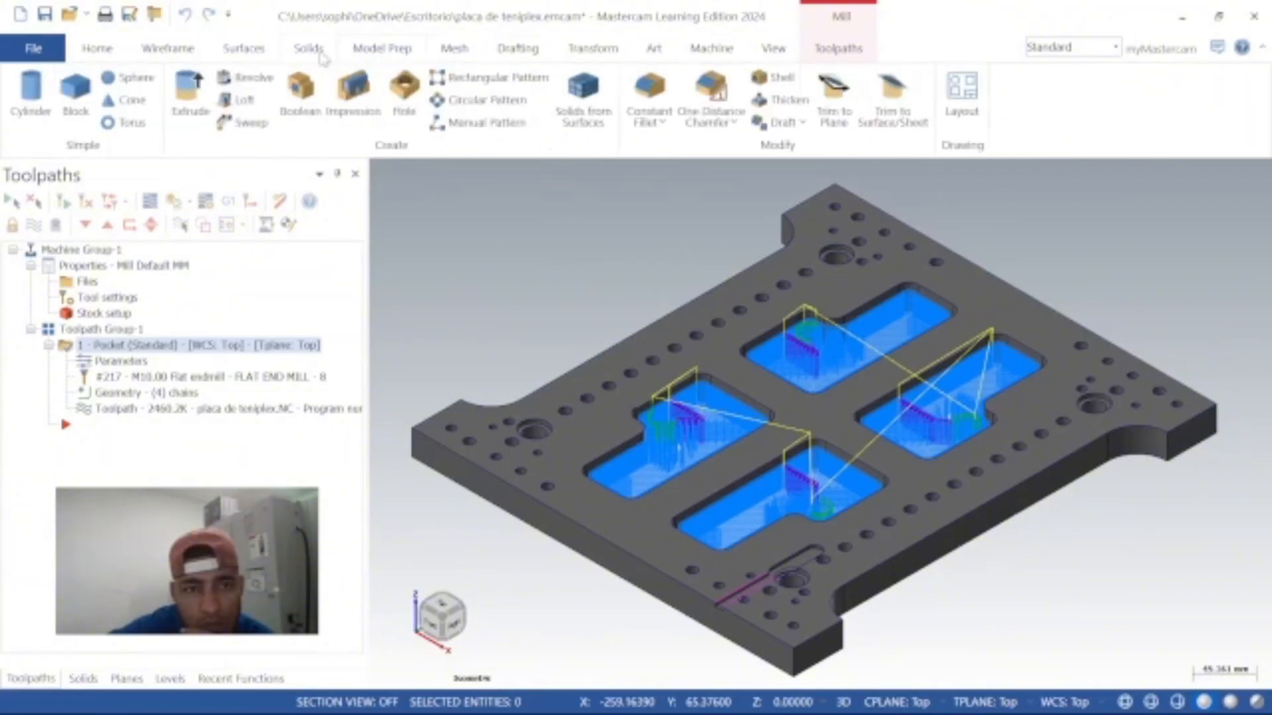
left_click(258, 54)
Step: Start a second Pocket toolpath and chain the outer circles of the four large counterbored holes at the plate's corners
left_click(838, 49)
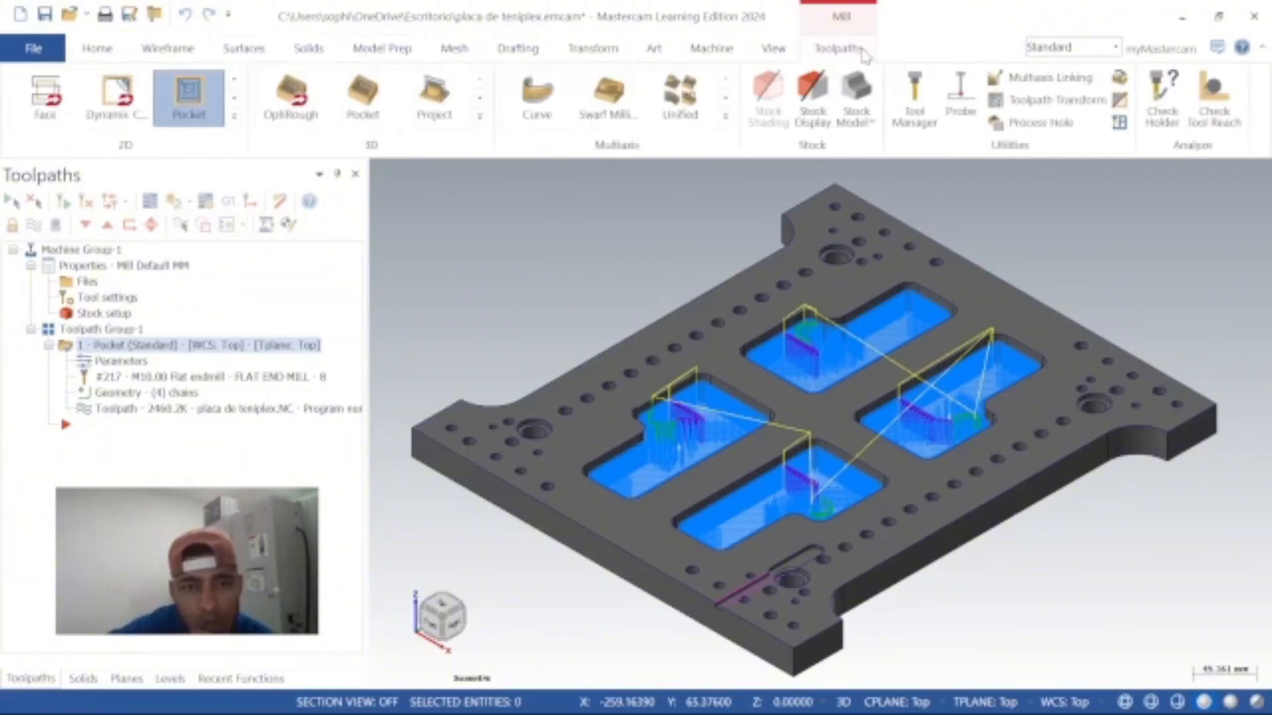
left_click(195, 109)
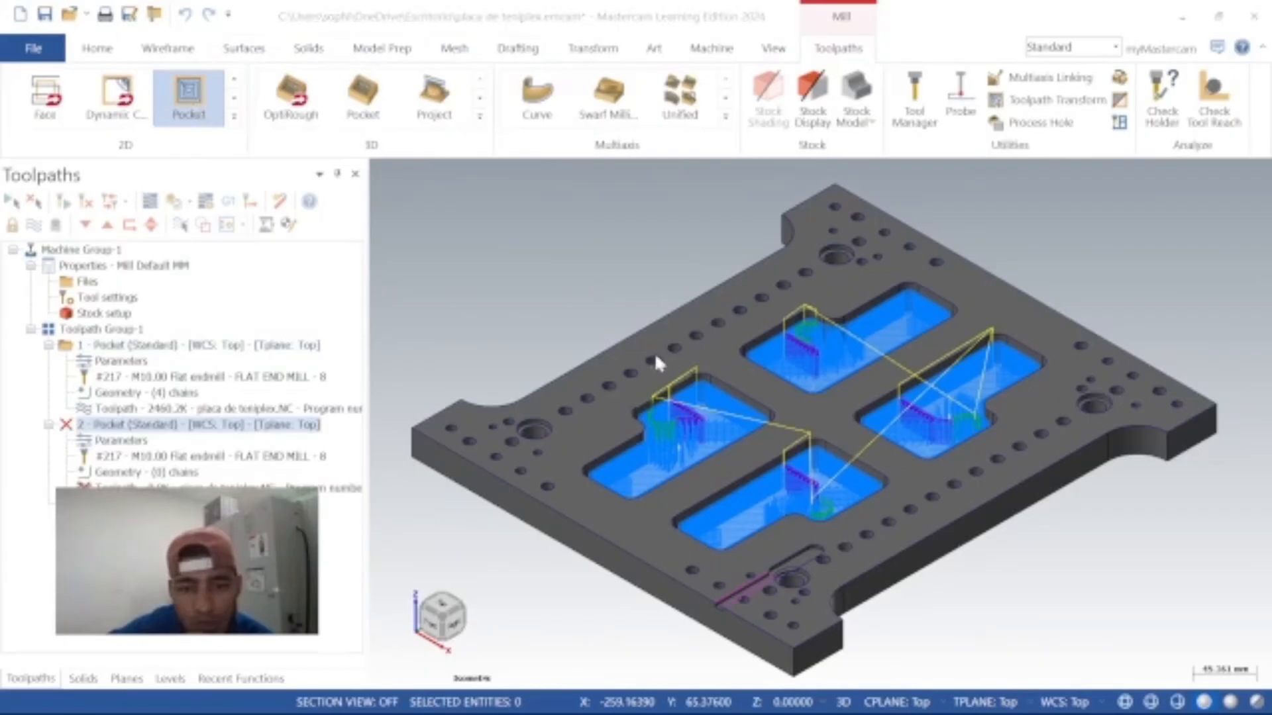
left_click(540, 424)
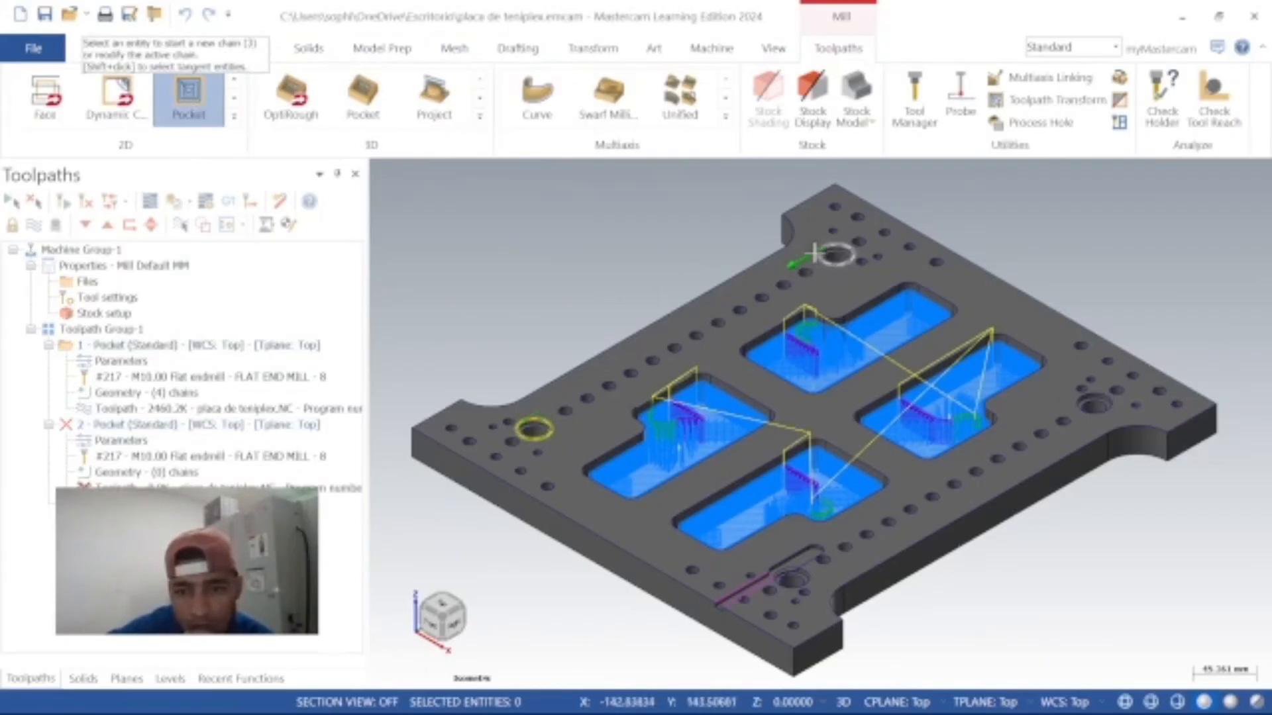
left_click(1092, 403)
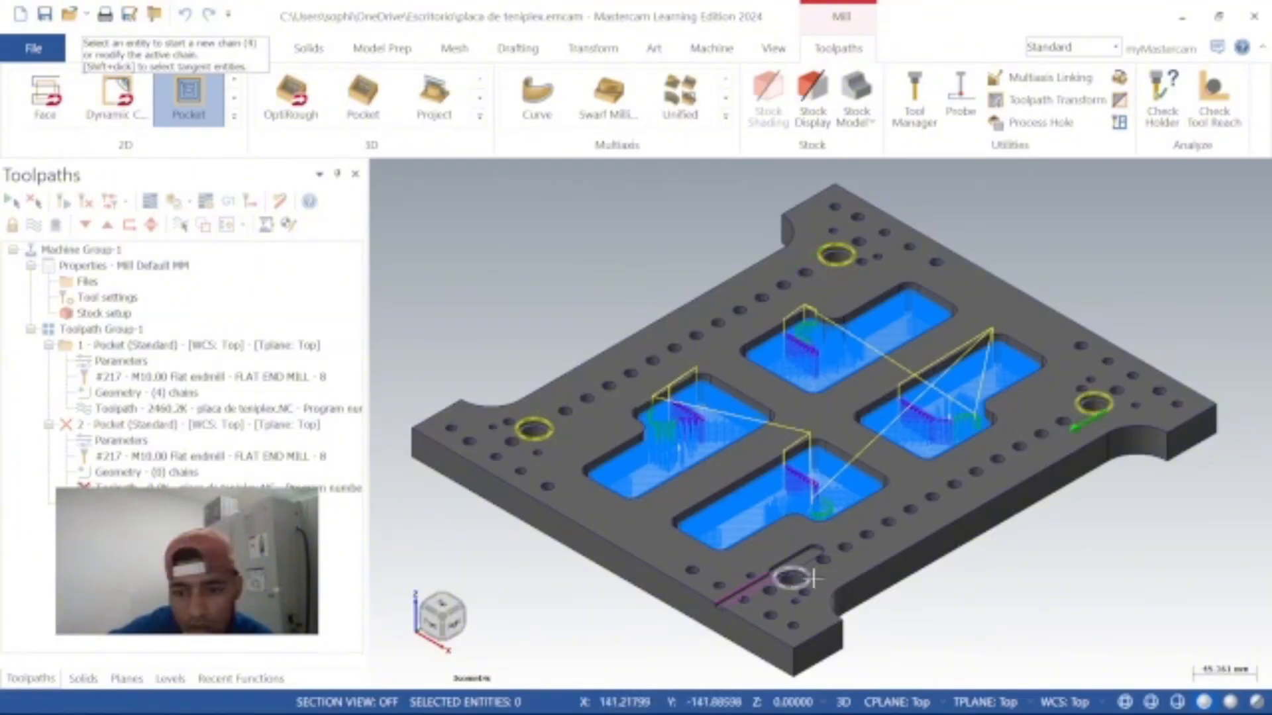
left_click(813, 578)
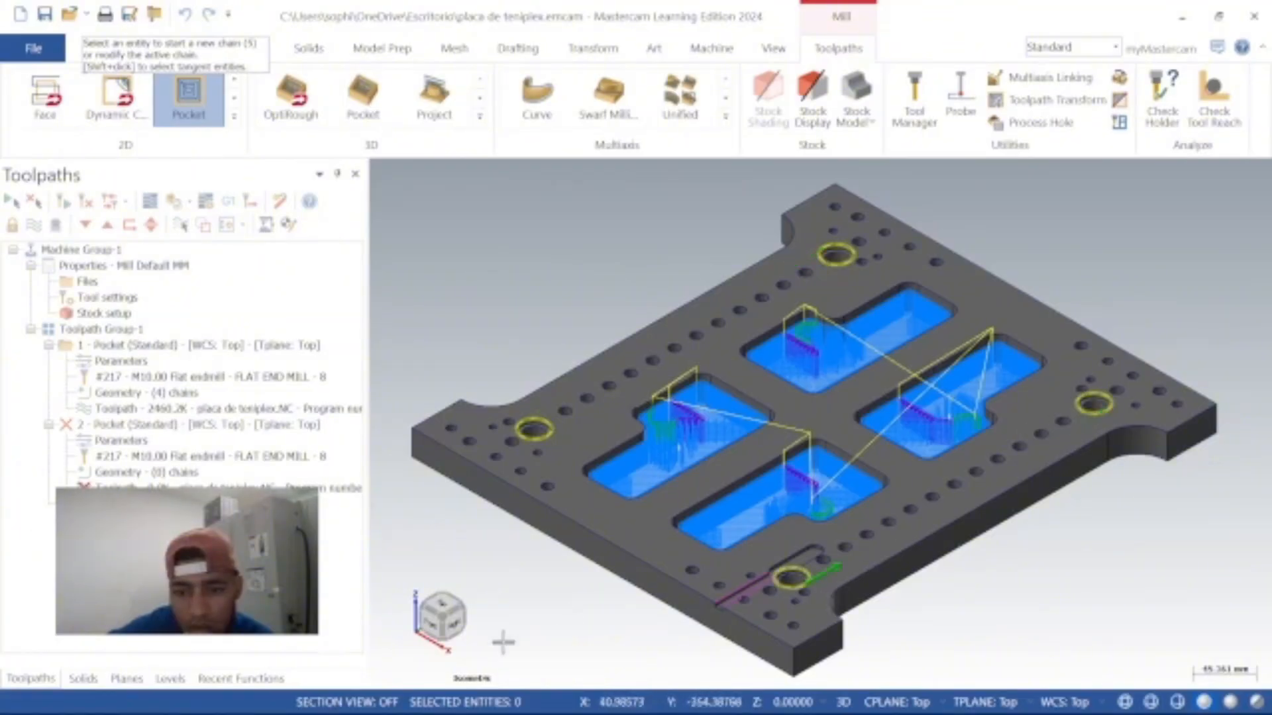
left_click(200, 666)
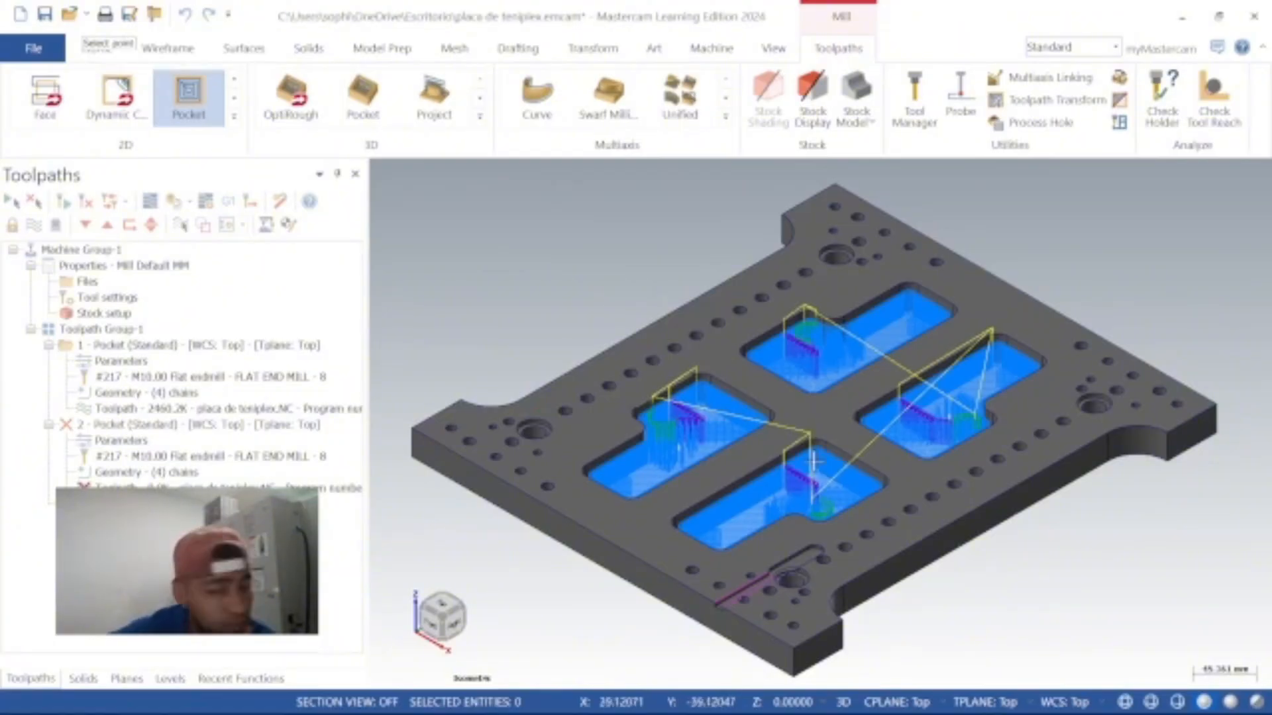
Step: Set the second pocket's depth from the floor of a corner counterbore in the model, keep the operation and regenerate its toolpath
scroll(864, 488, "up", 4)
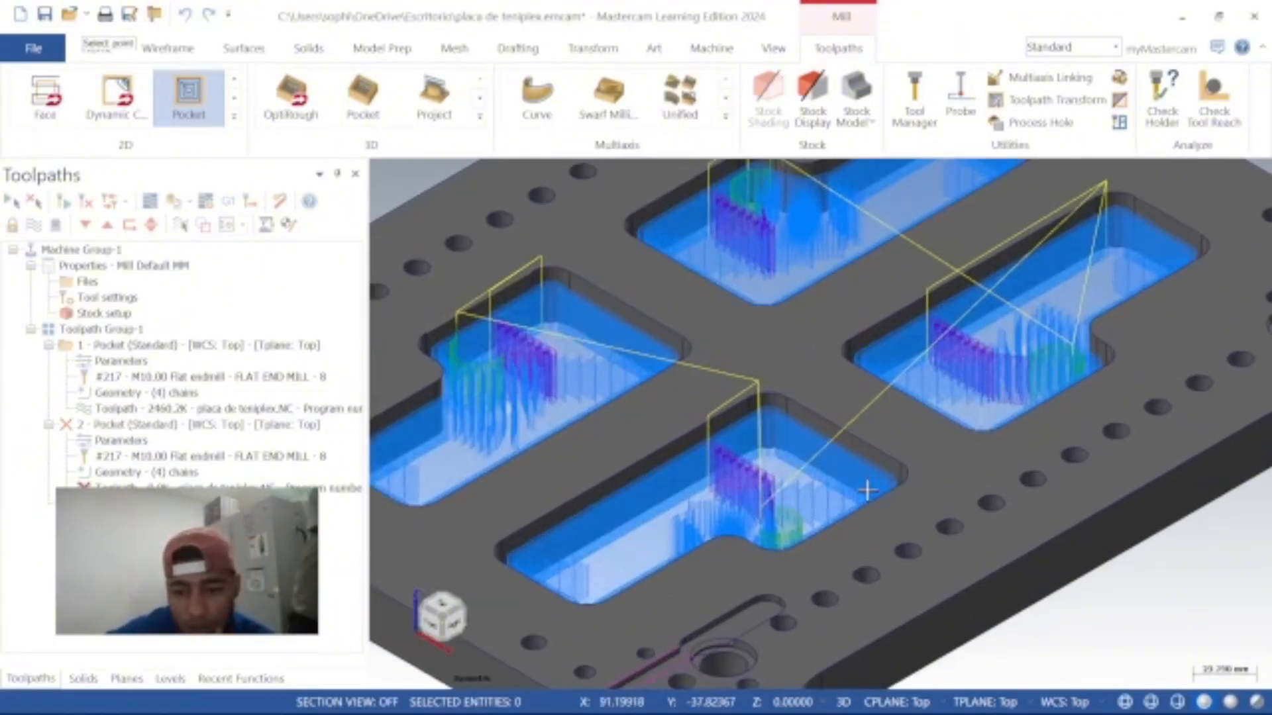
left_click(725, 662)
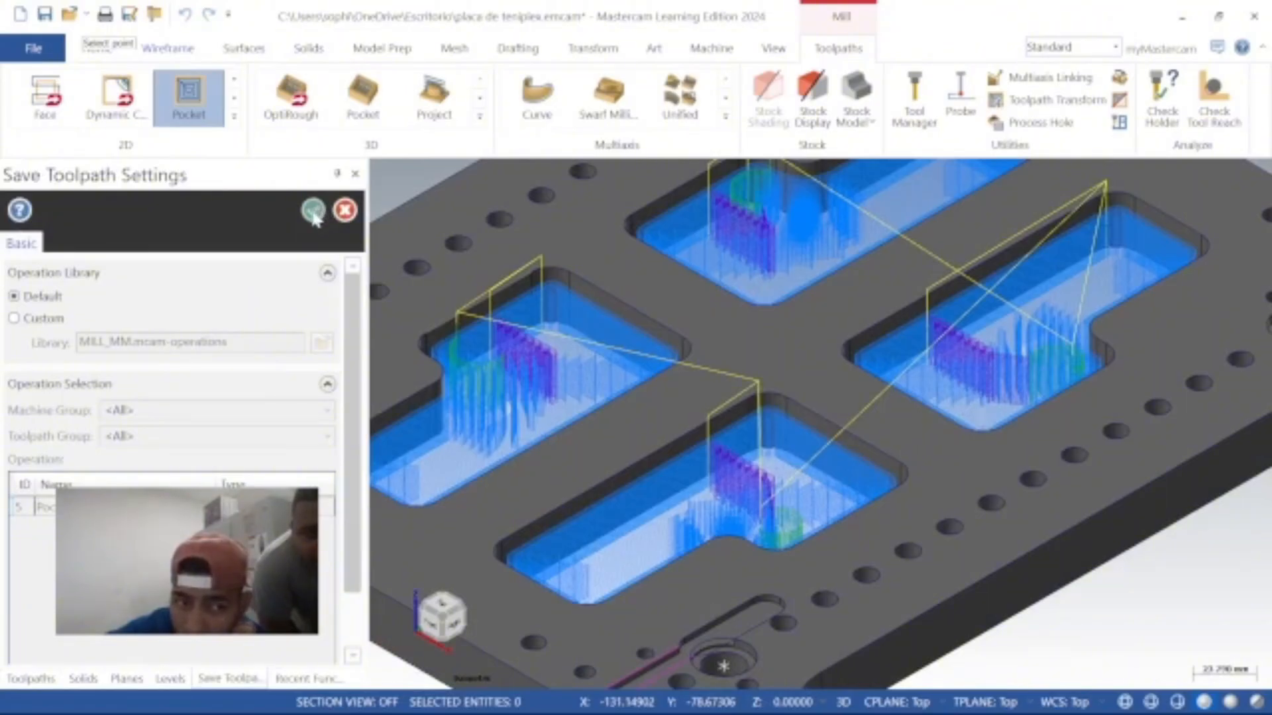
left_click(313, 210)
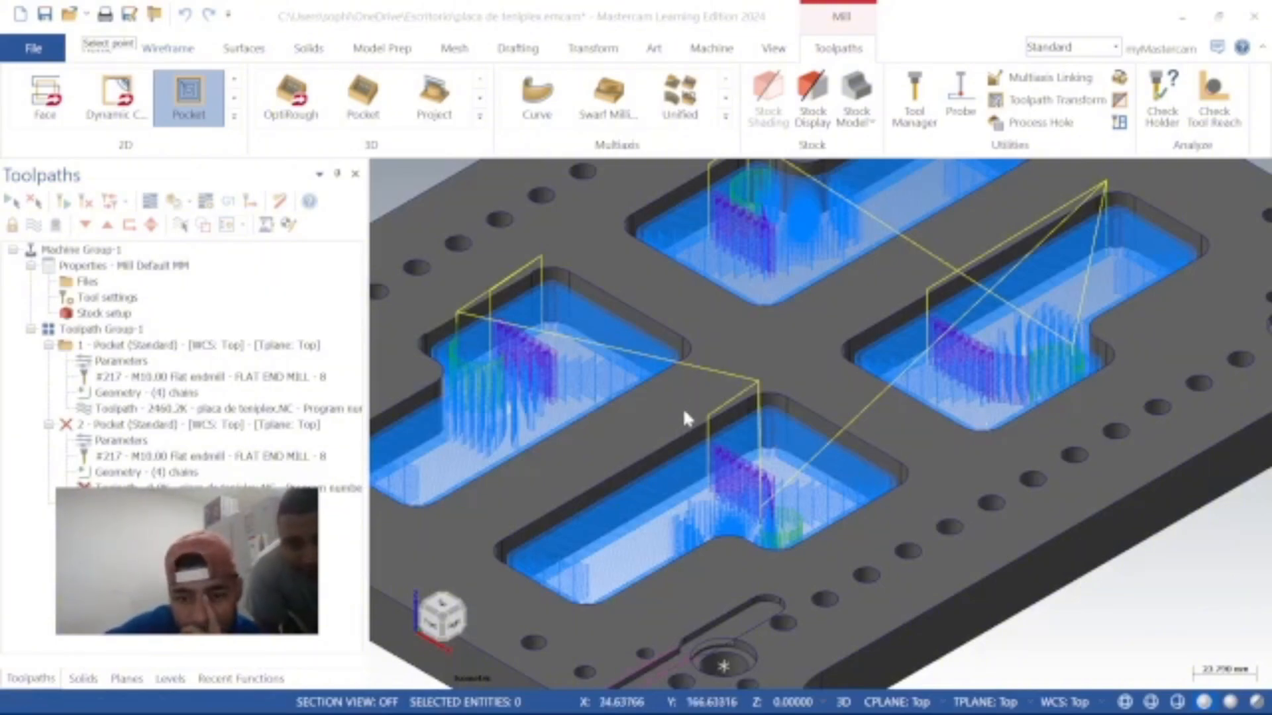
scroll(686, 417, "down", 5)
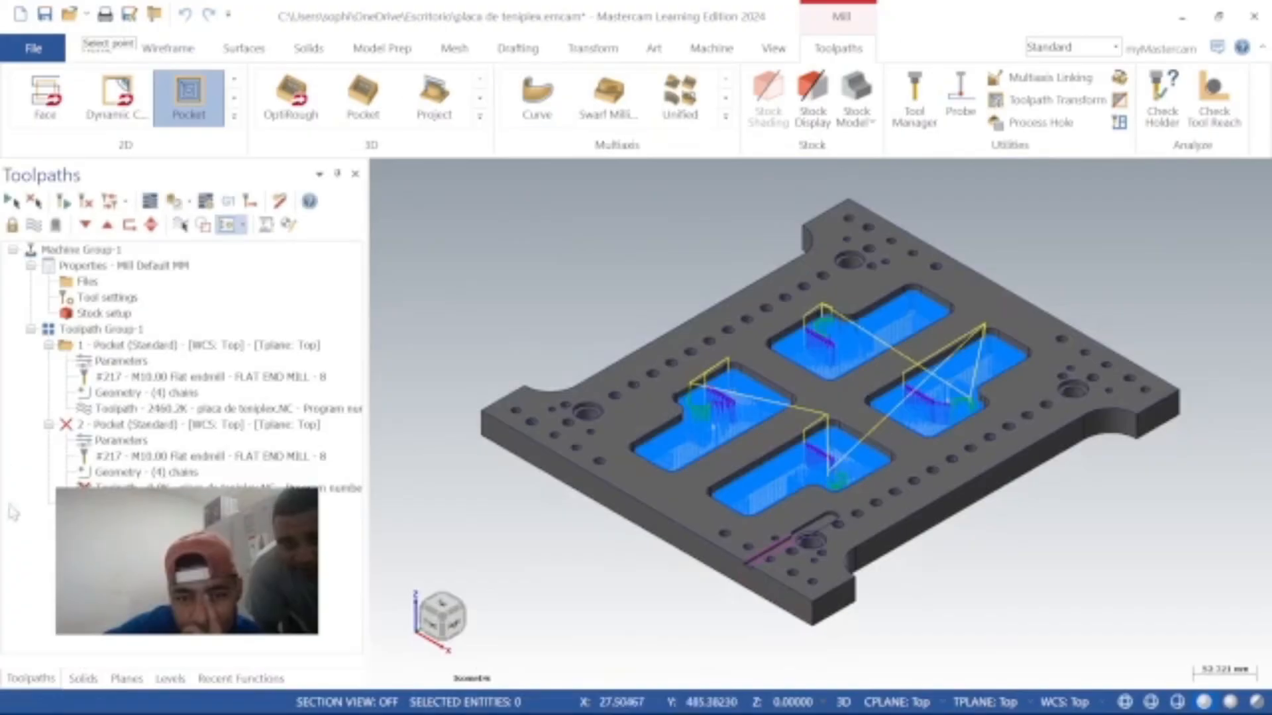
left_click(86, 201)
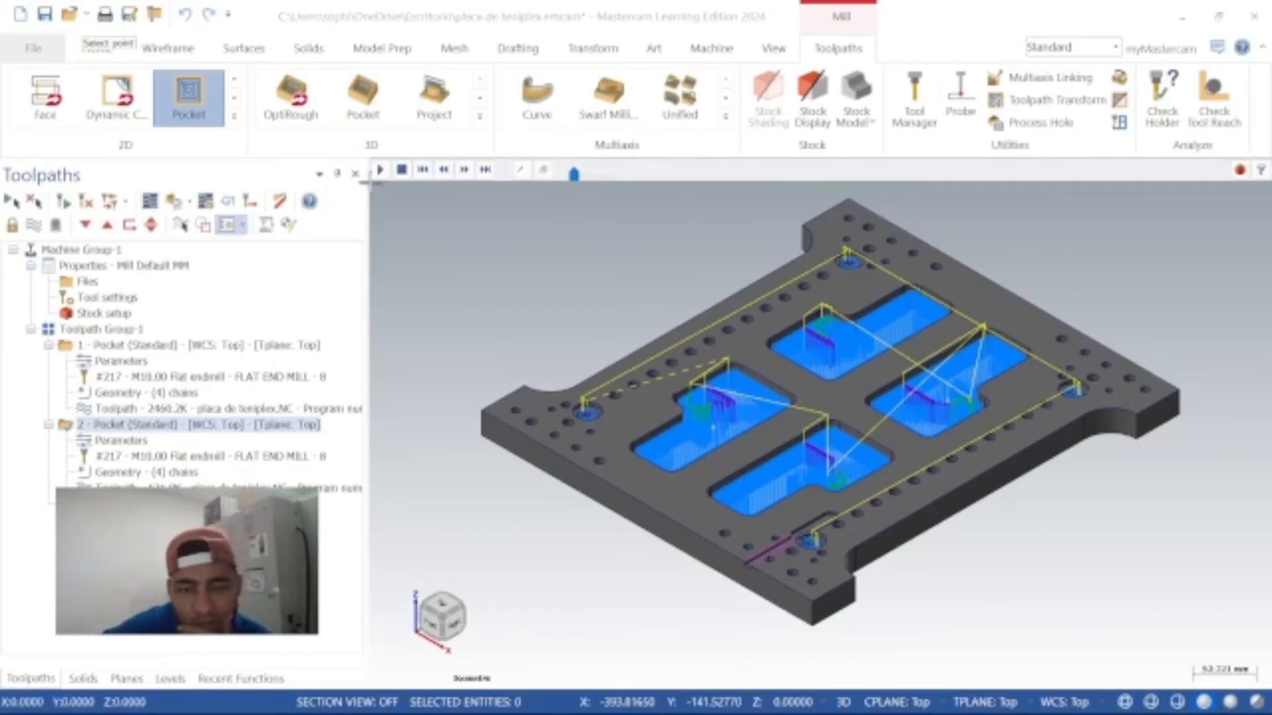
Step: Backplot the four corner counterbore pockets at an increased playback speed, examine the tool motion, and close the backplot
left_click(381, 171)
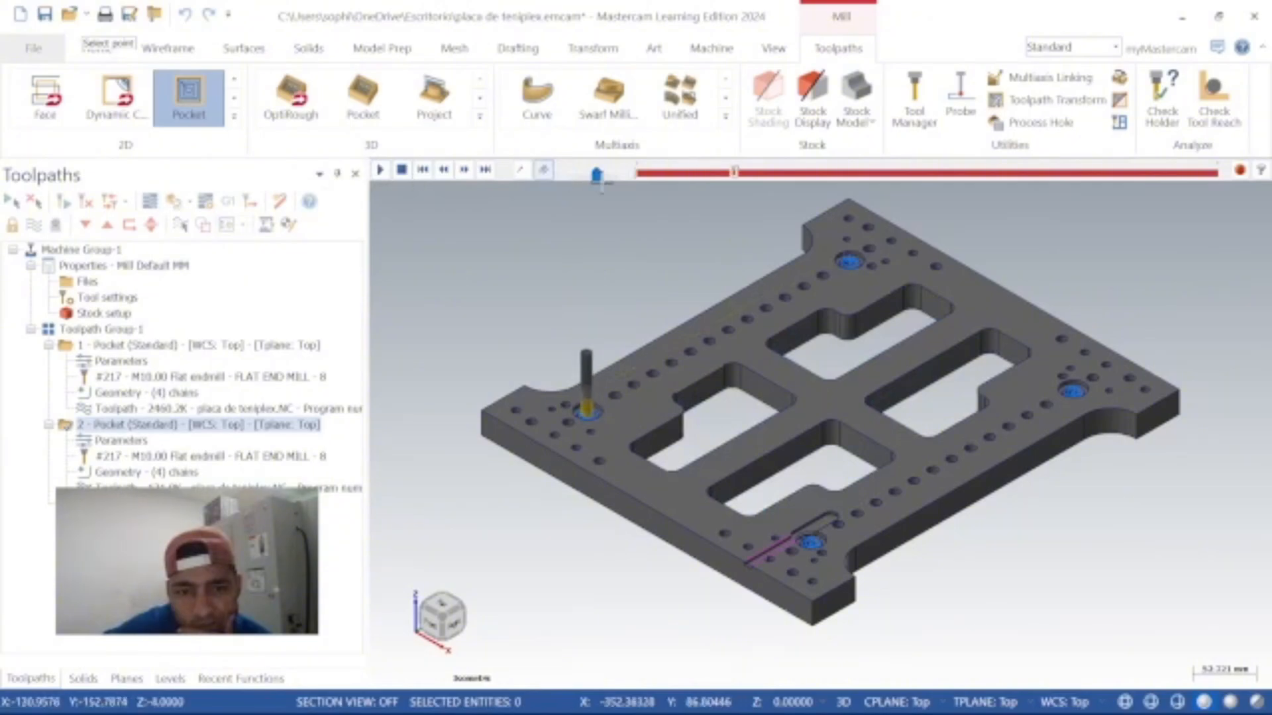
left_click_drag(596, 175, 610, 174)
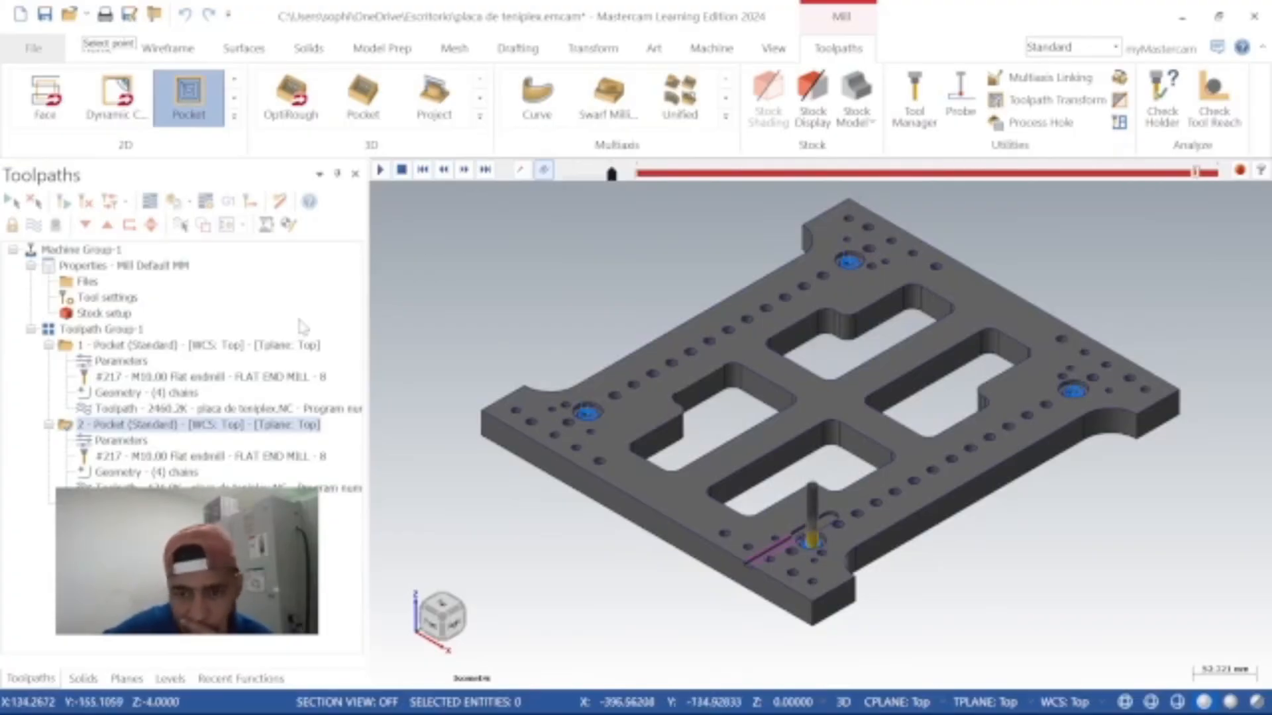
left_click(204, 392)
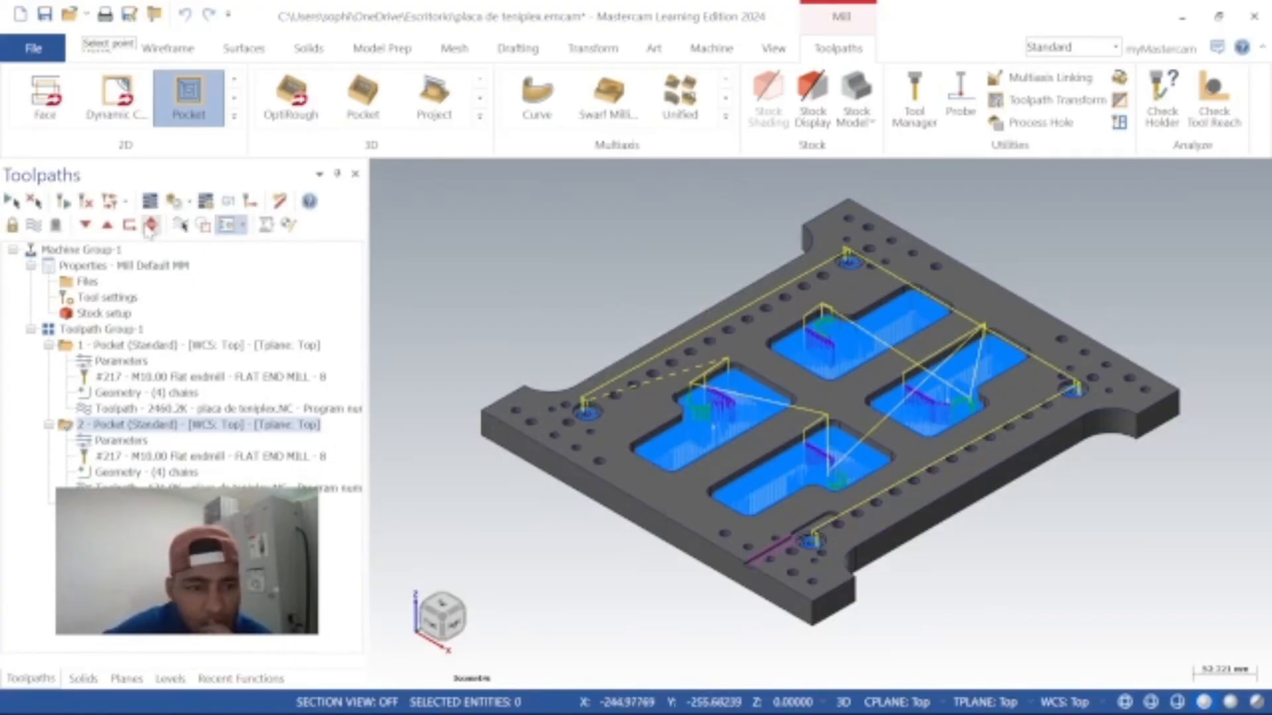
Step: Start a Drill toolpath and, in Top view, select the twelve 10 mm holes in the column along the plate's right side
left_click(235, 116)
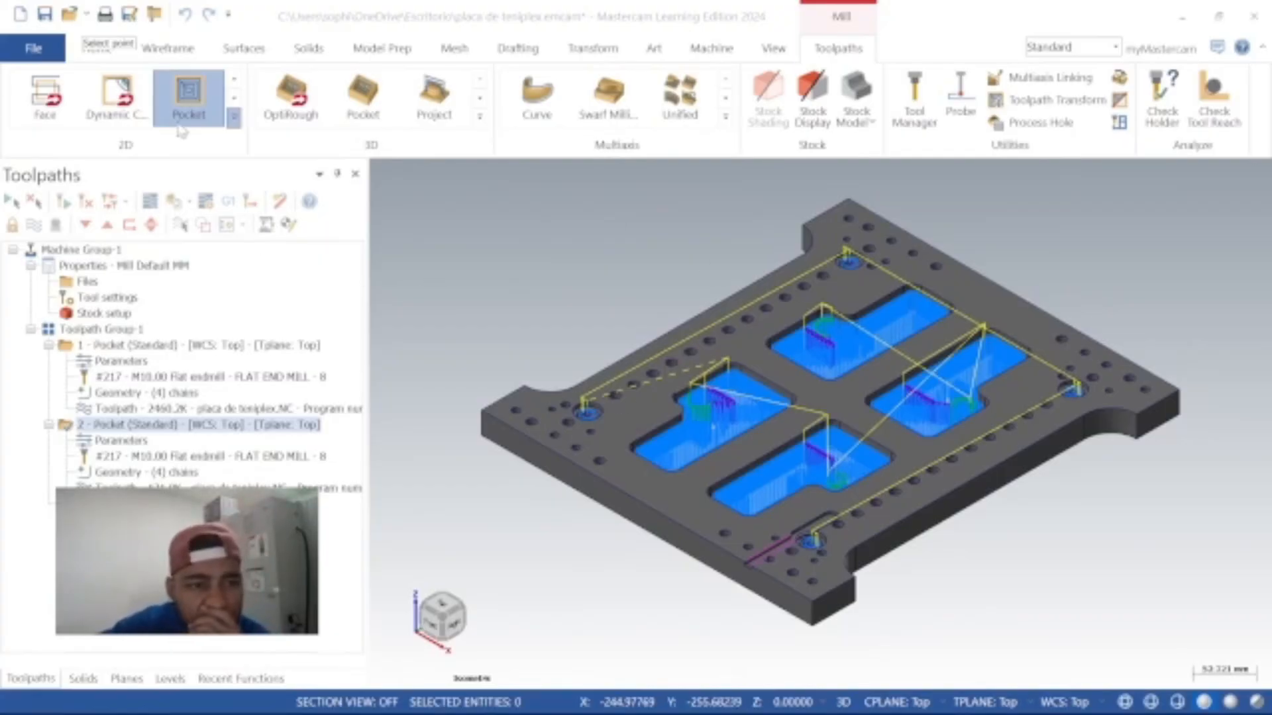
left_click(112, 126)
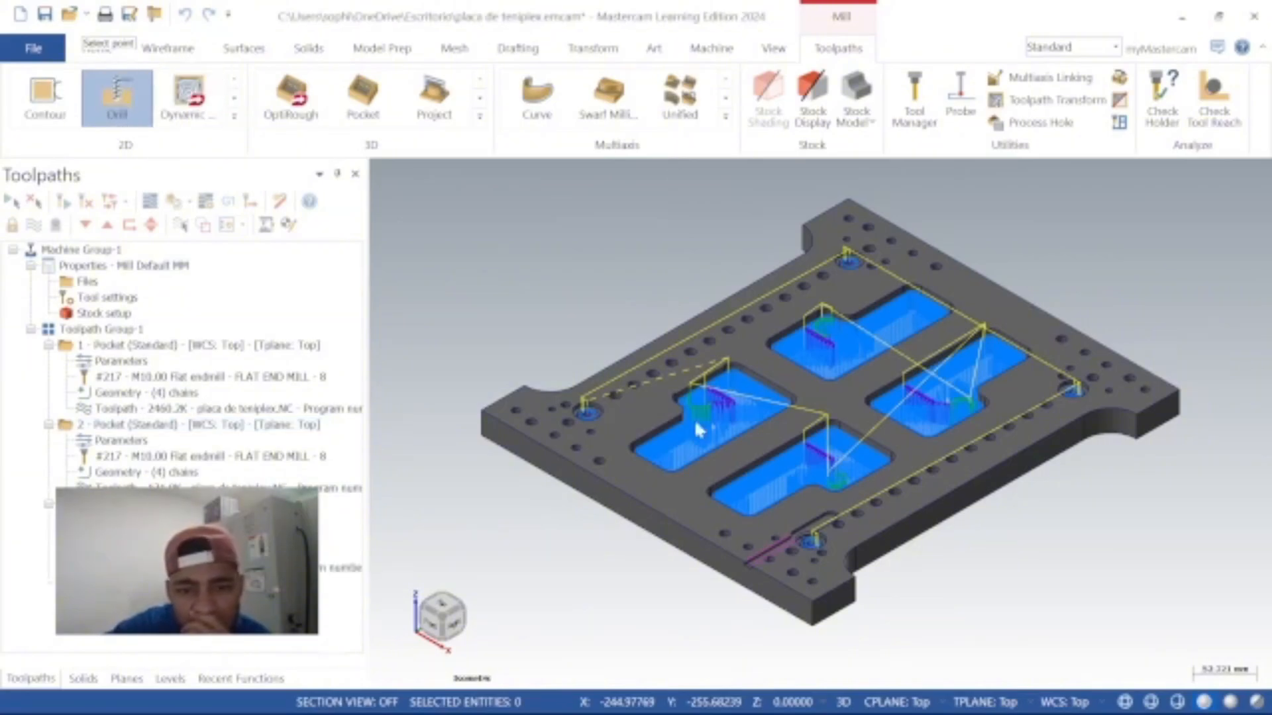
scroll(659, 424, "up", 3)
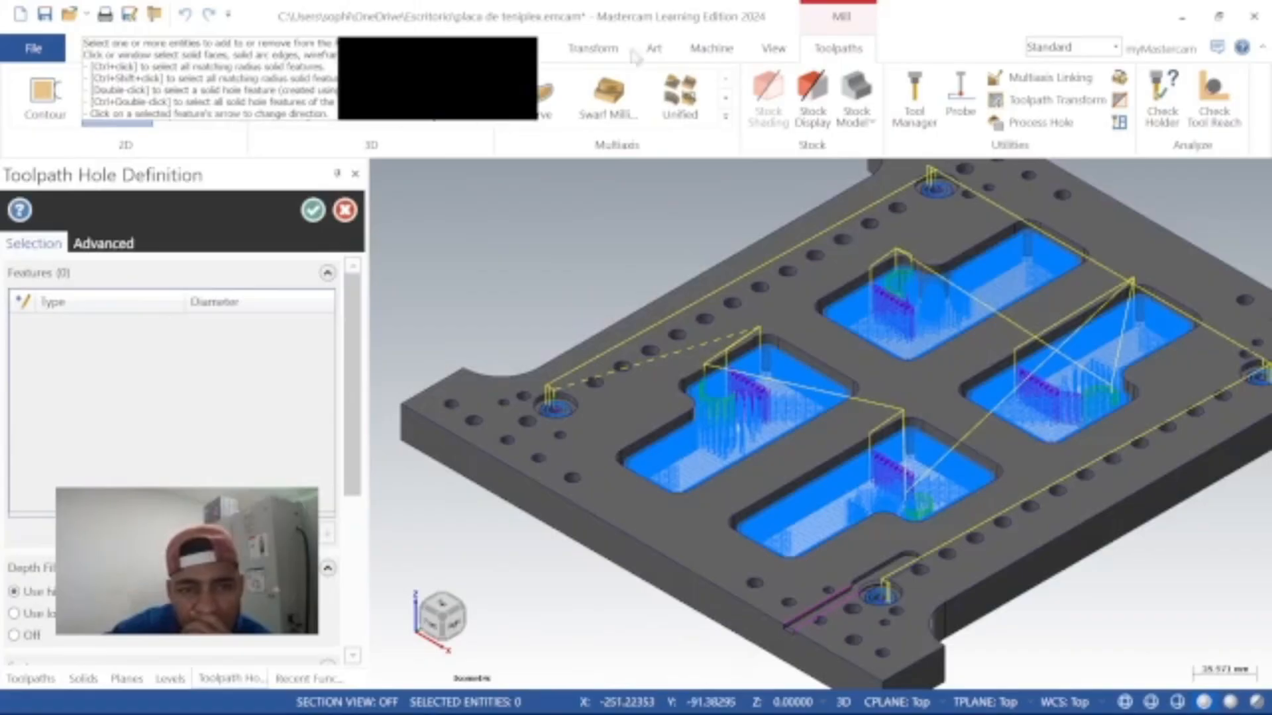
left_click(775, 50)
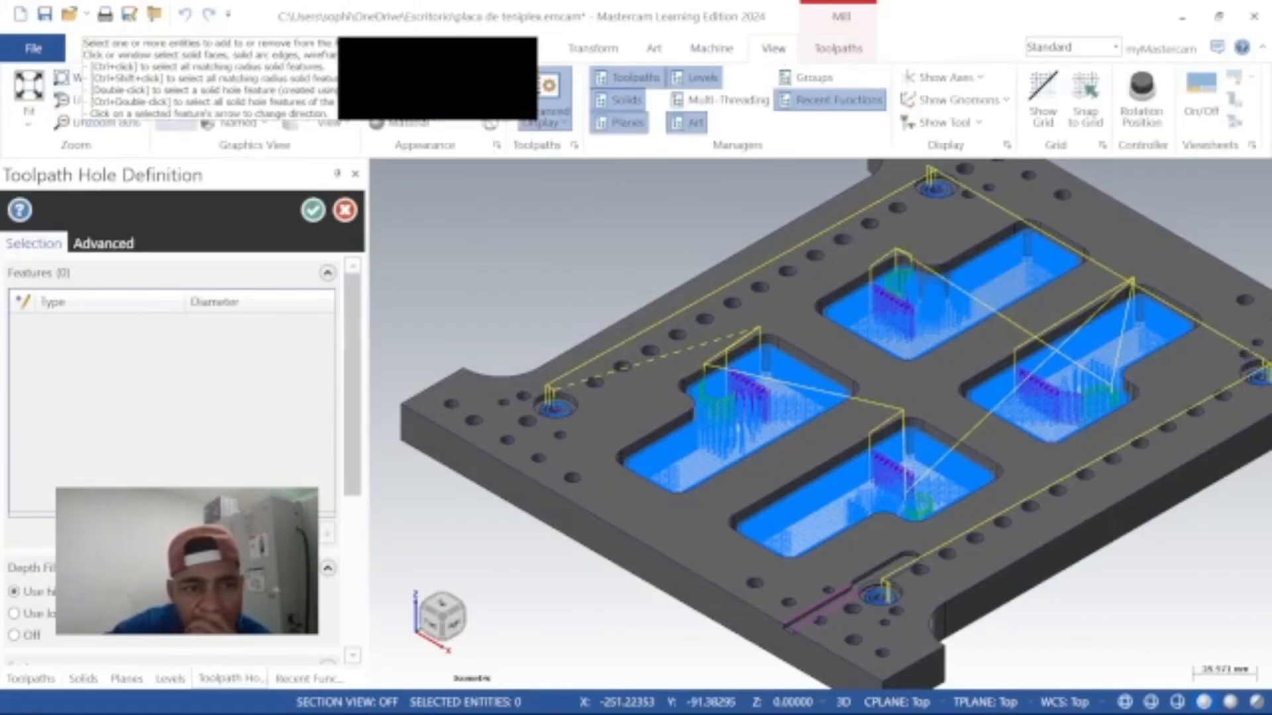
left_click(176, 124)
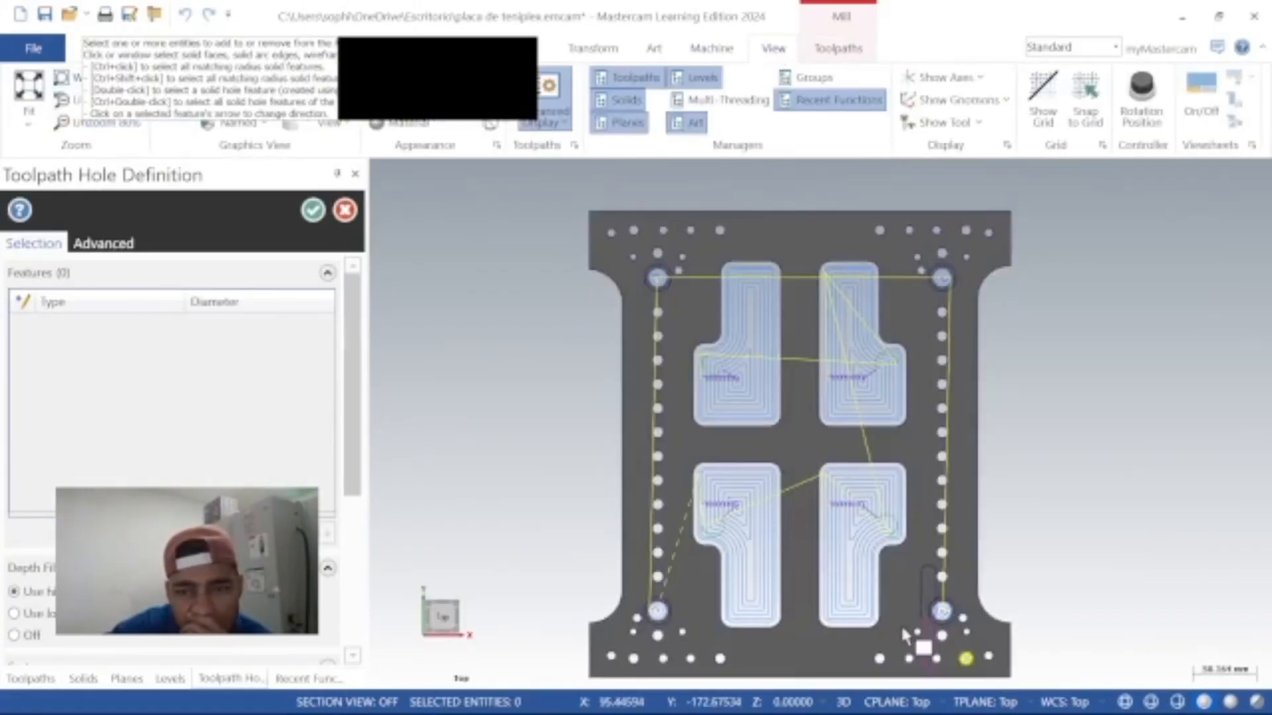
left_click(943, 314)
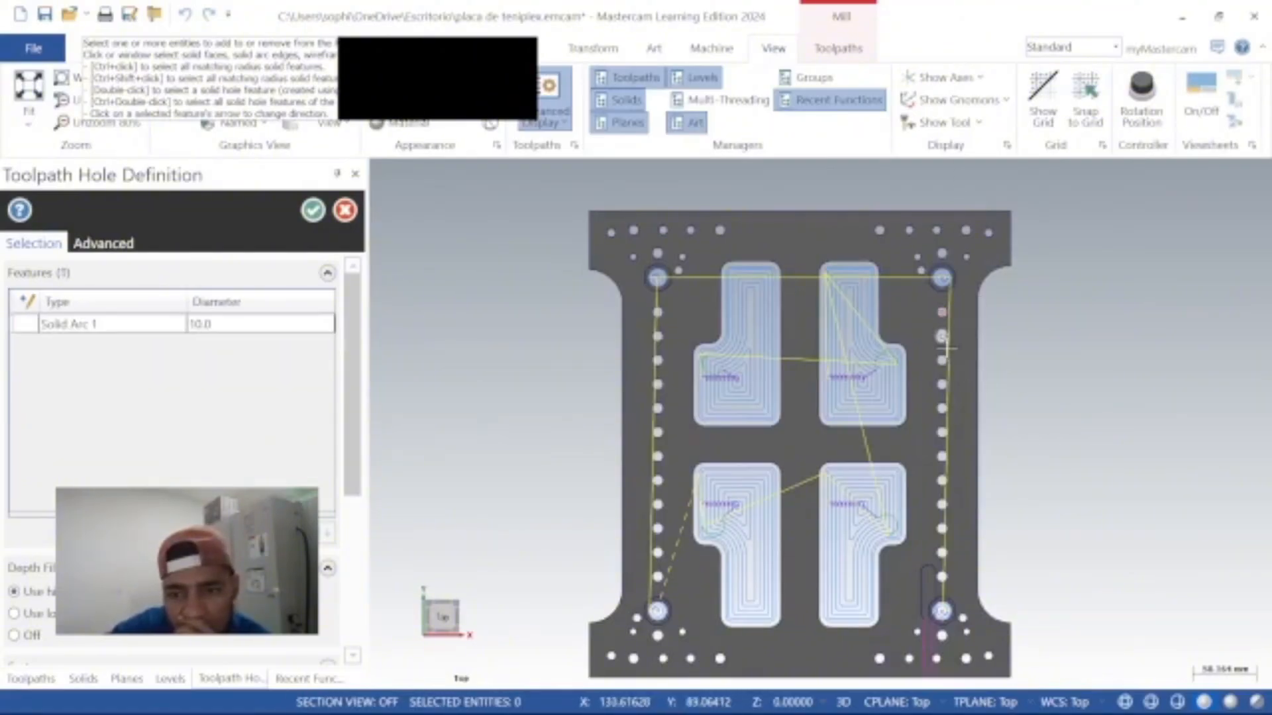
left_click(944, 361)
left_click(942, 361)
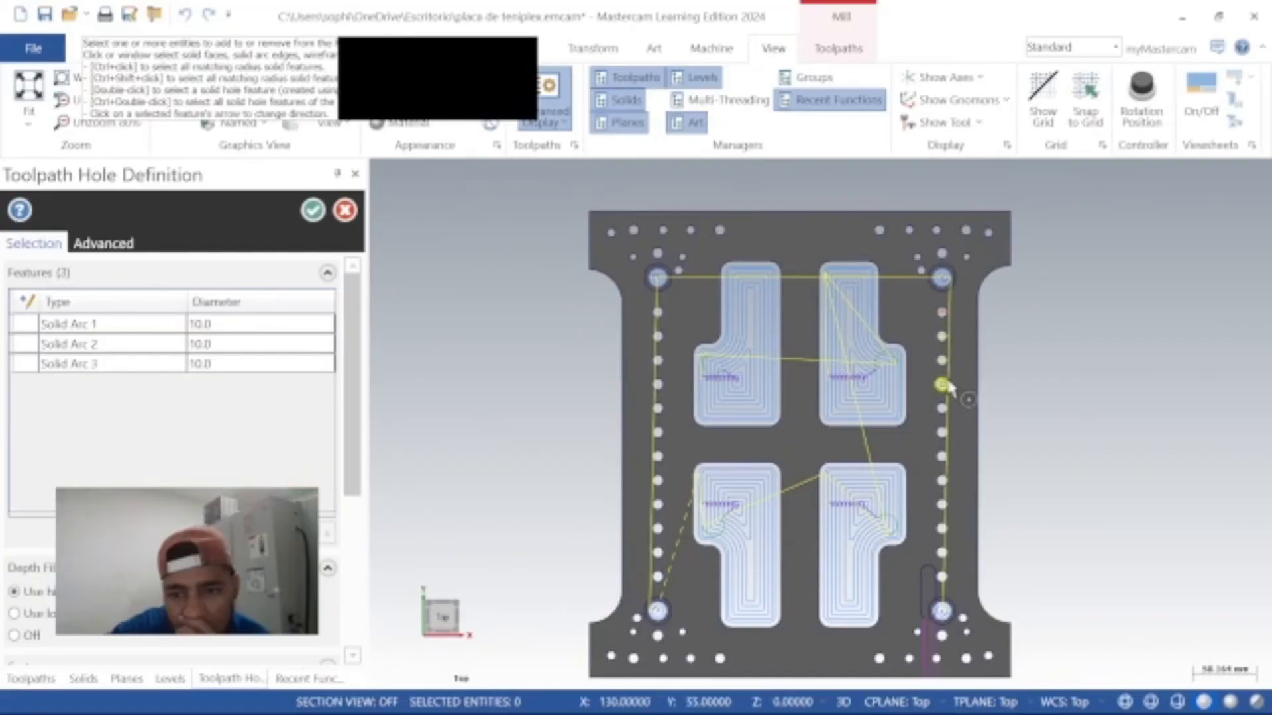
left_click(942, 384)
left_click(943, 409)
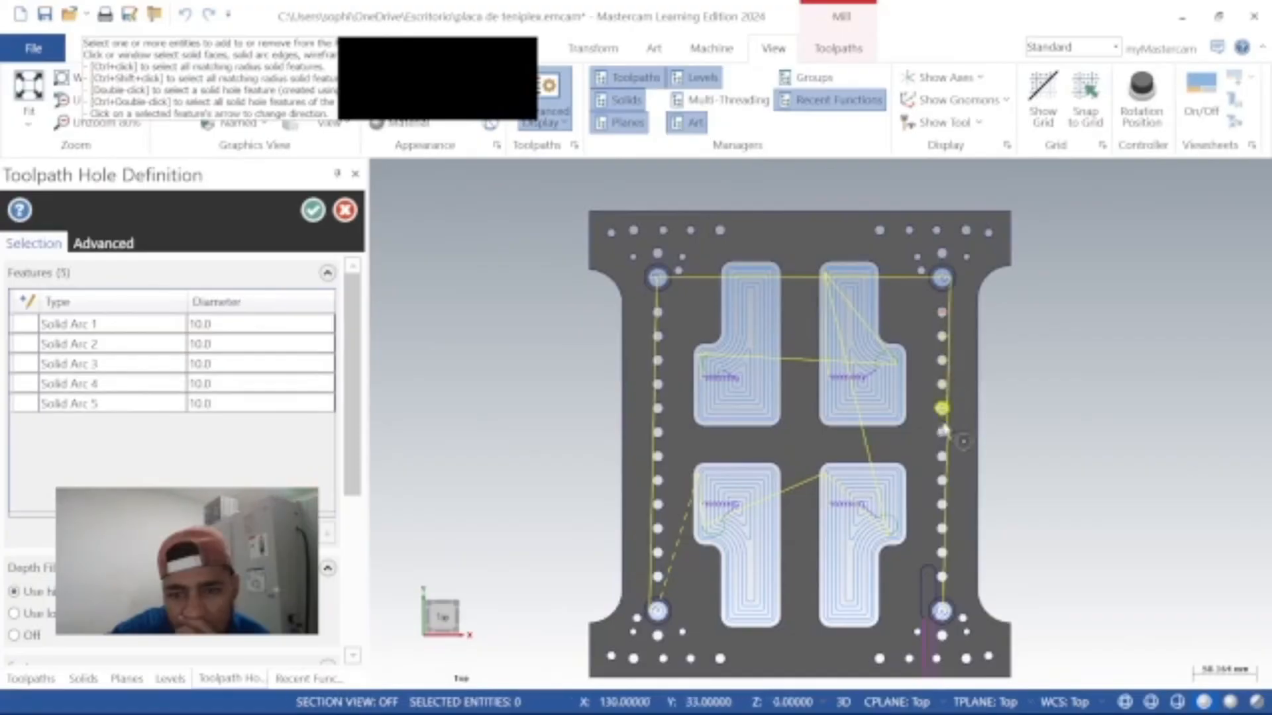
left_click(943, 432)
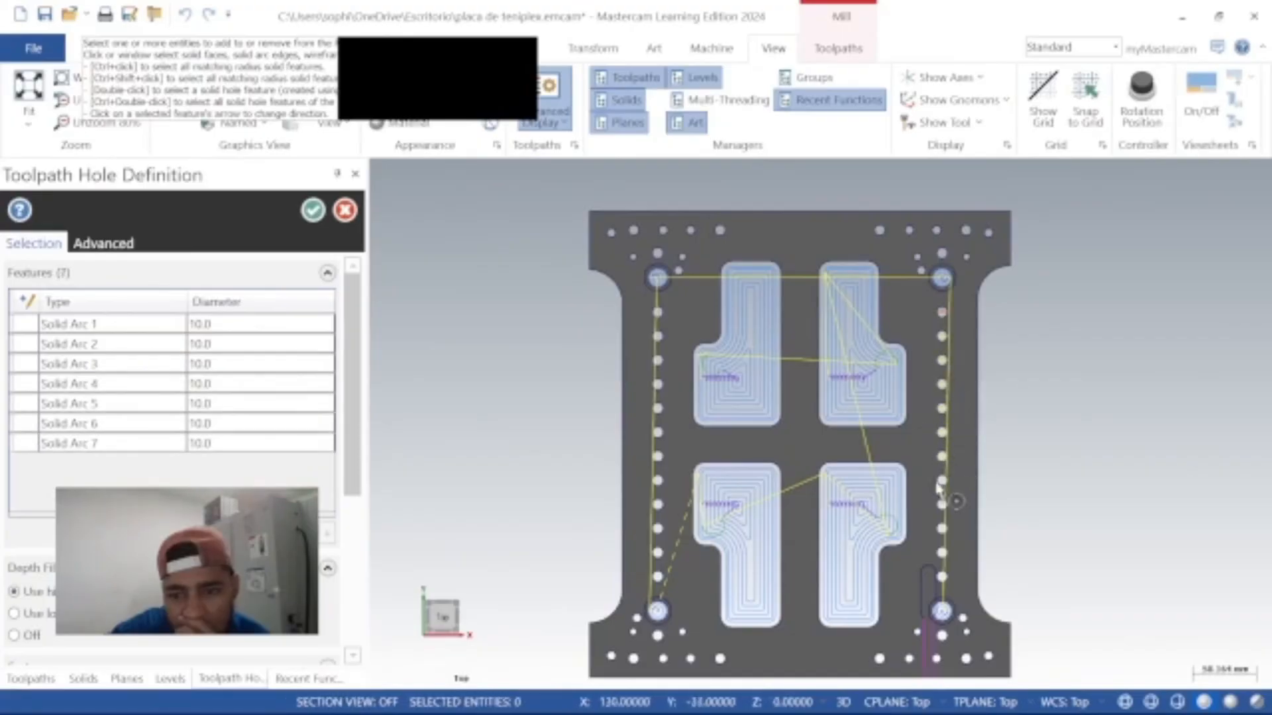
left_click(943, 457)
left_click(944, 481)
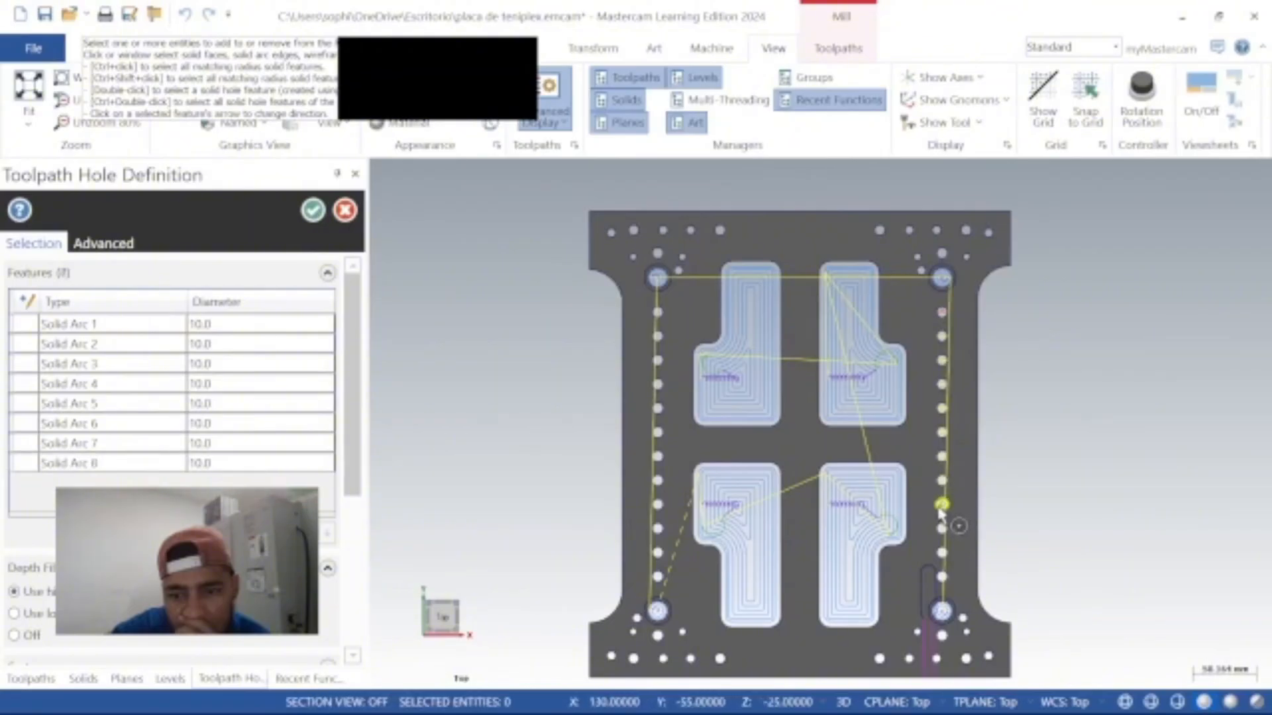
left_click(942, 505)
left_click(942, 529)
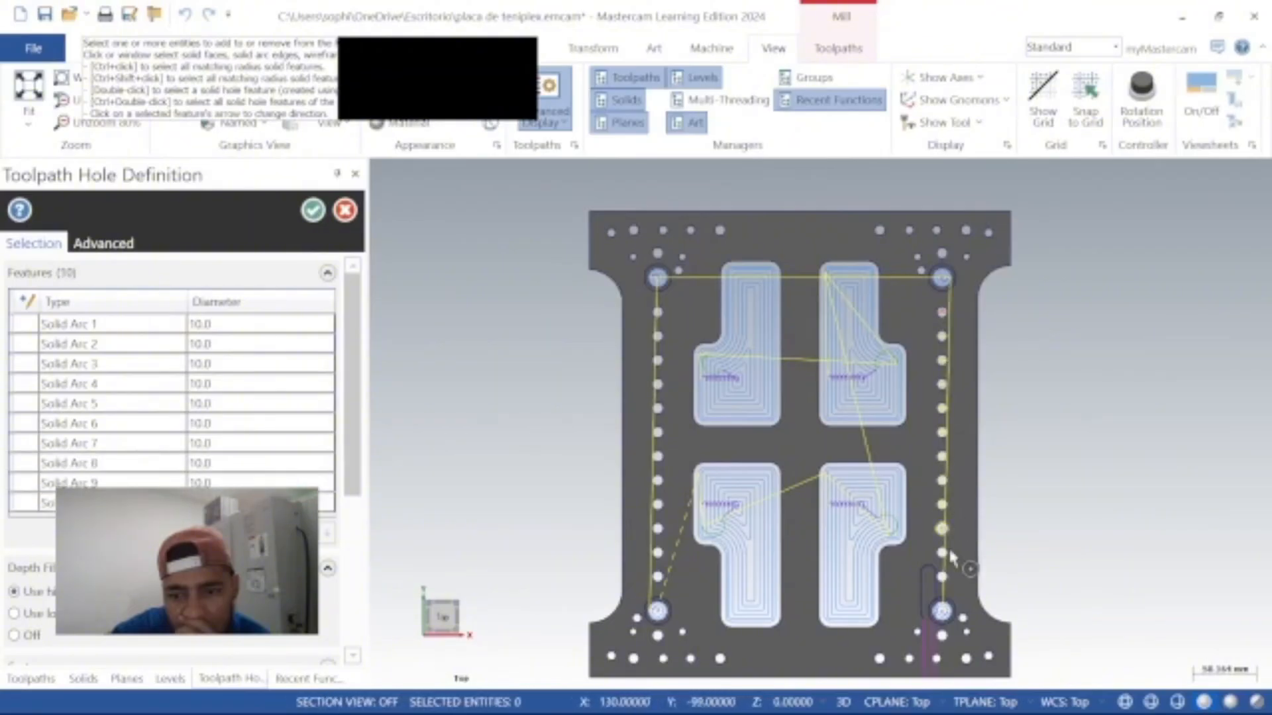
left_click(942, 552)
left_click(942, 576)
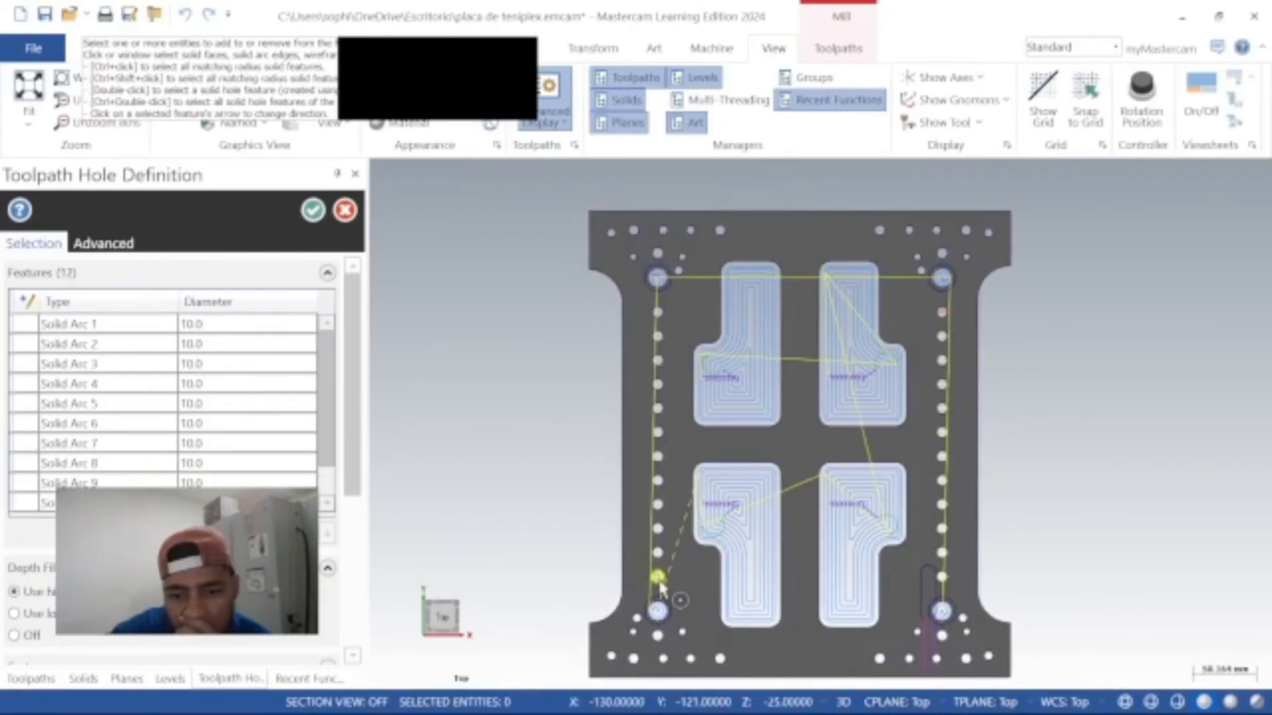
Step: Add the twelve matching holes in the column along the plate's left side to the drilling features
left_click(658, 577)
left_click(658, 552)
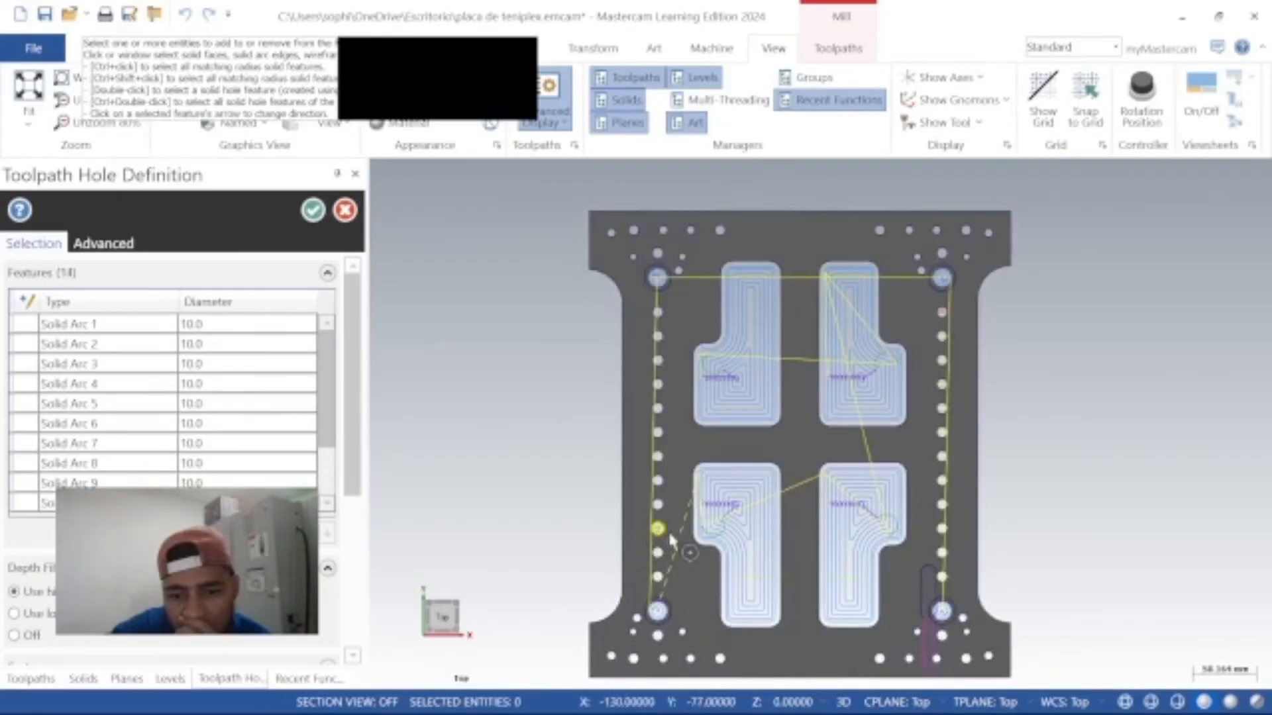
left_click(658, 528)
left_click(658, 504)
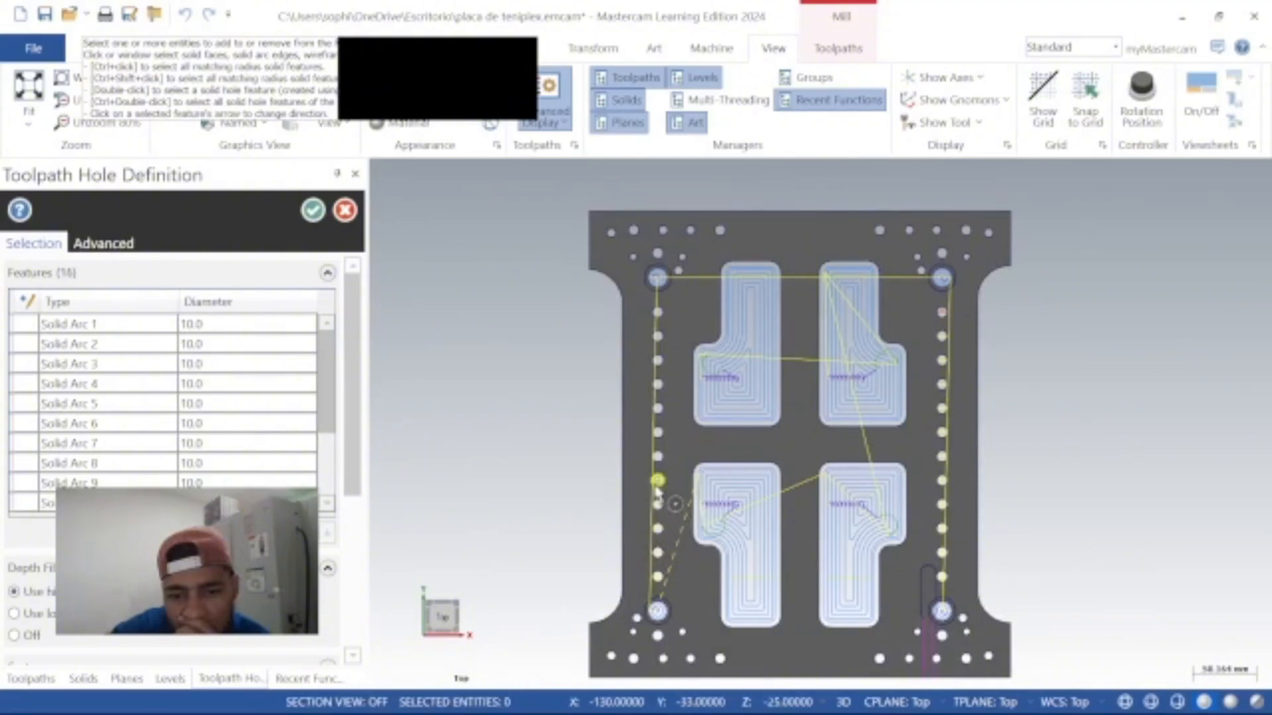
left_click(657, 480)
left_click(658, 457)
left_click(657, 433)
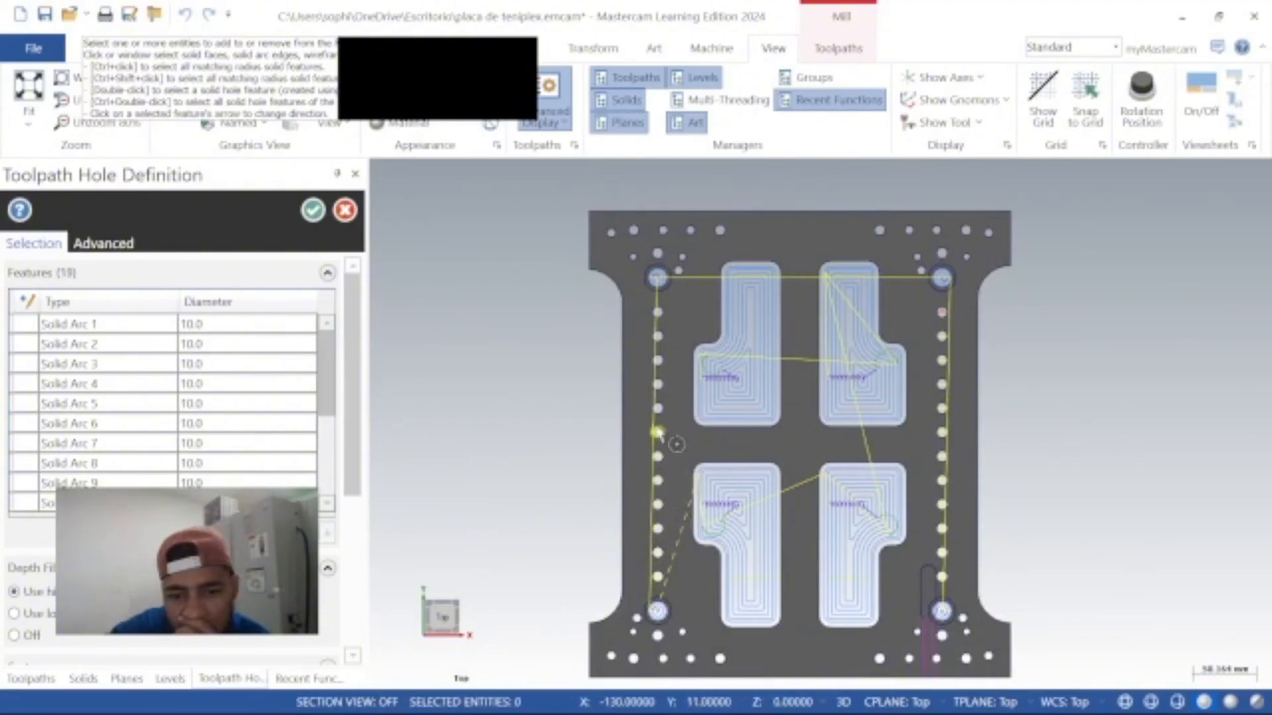
left_click(657, 409)
left_click(658, 385)
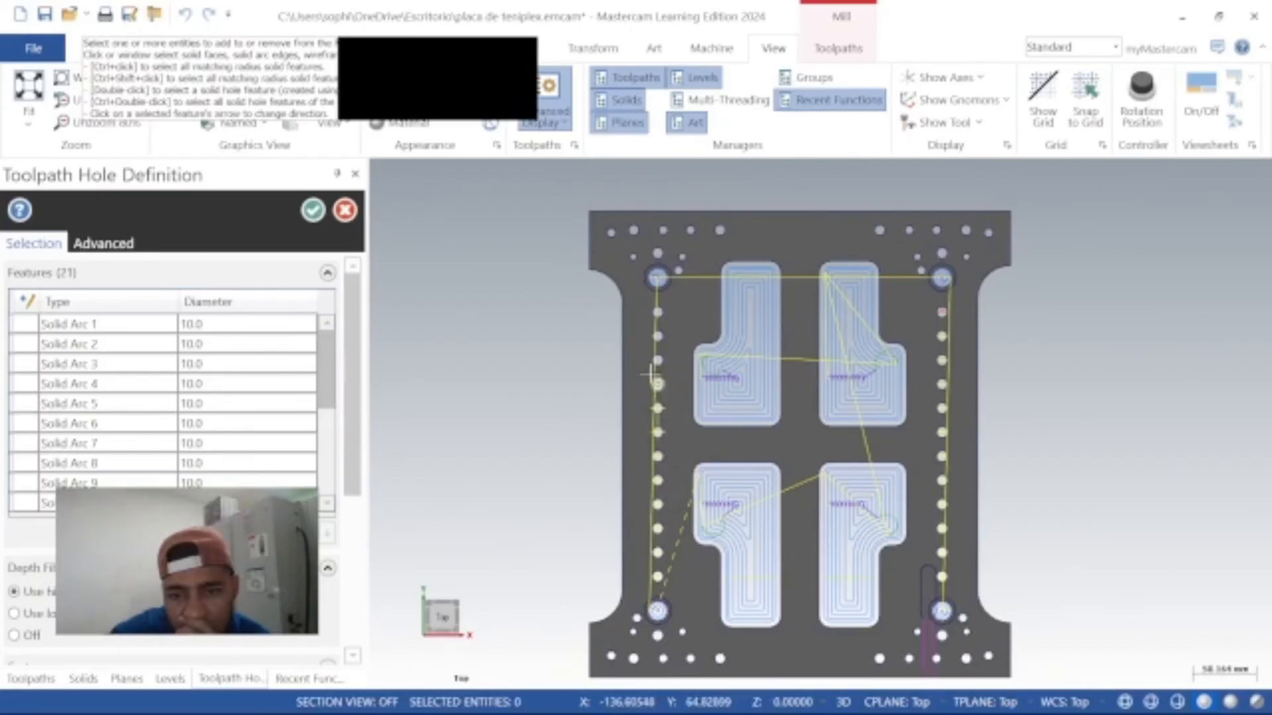
left_click(657, 361)
left_click(658, 337)
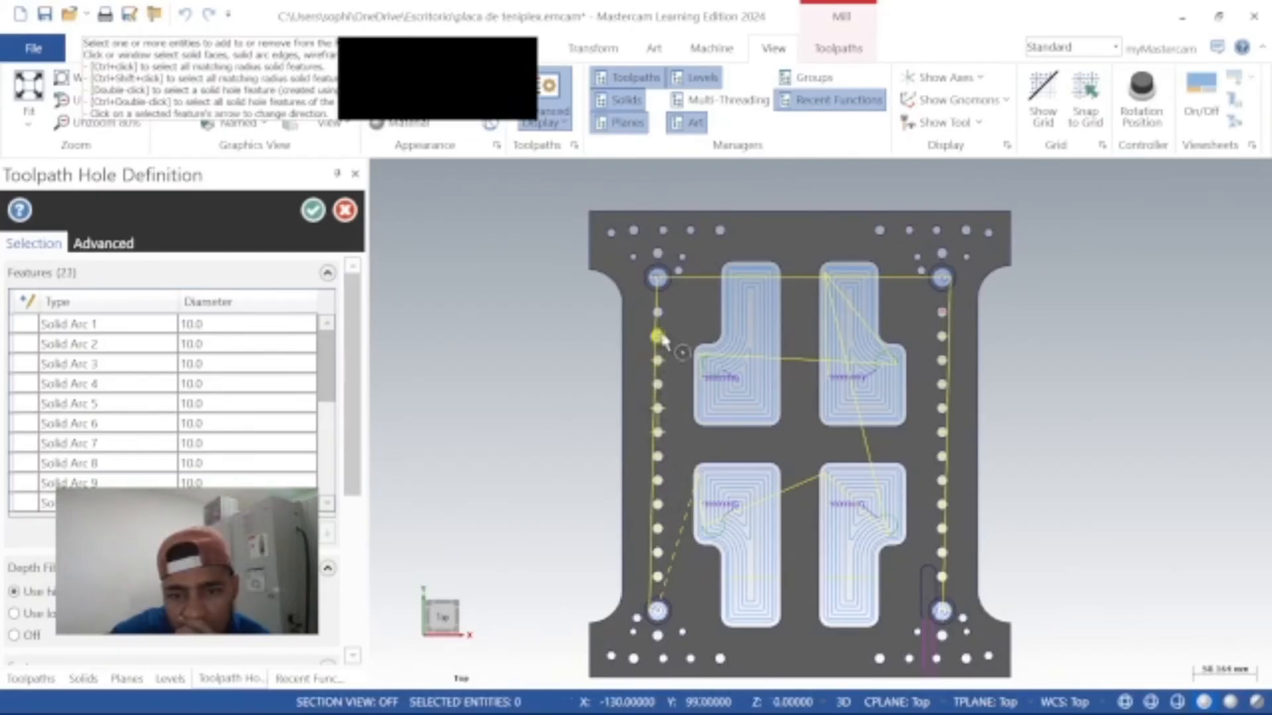
left_click(658, 312)
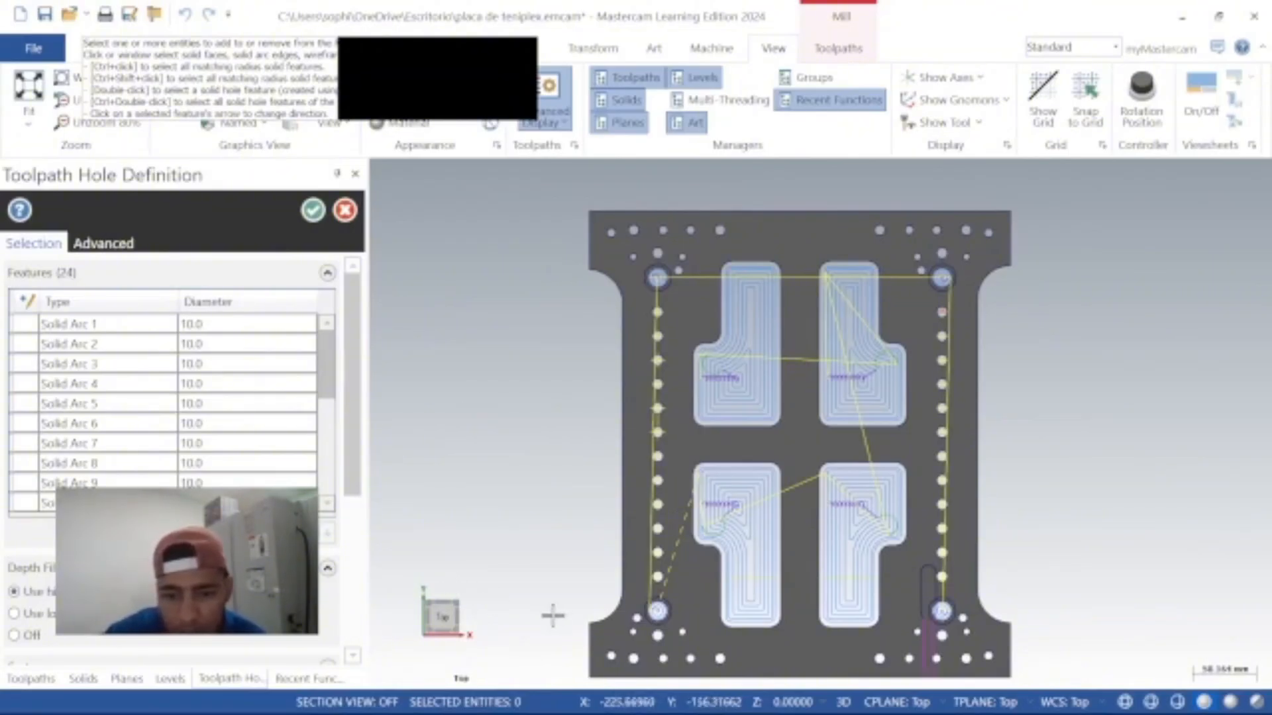
Step: Add two holes near each corner counterbore, one in line with the column and one diagonally outward, and accept the hole selection
left_click(658, 636)
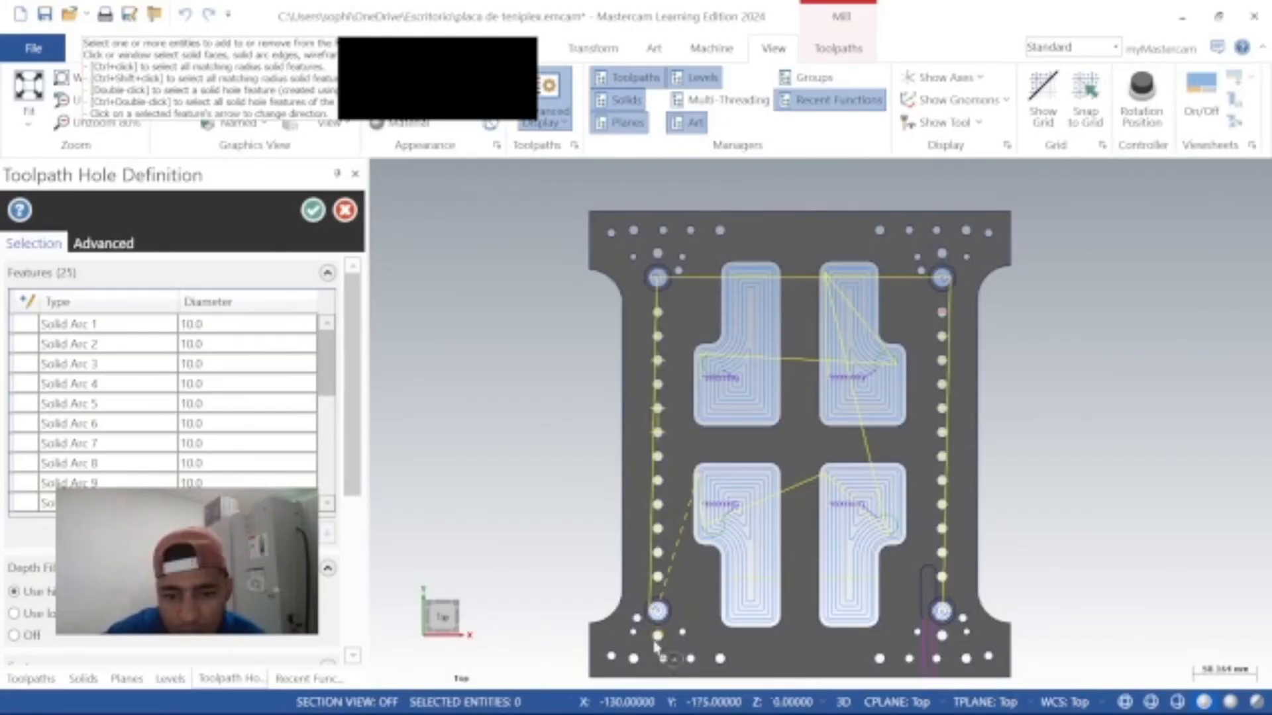
left_click(633, 659)
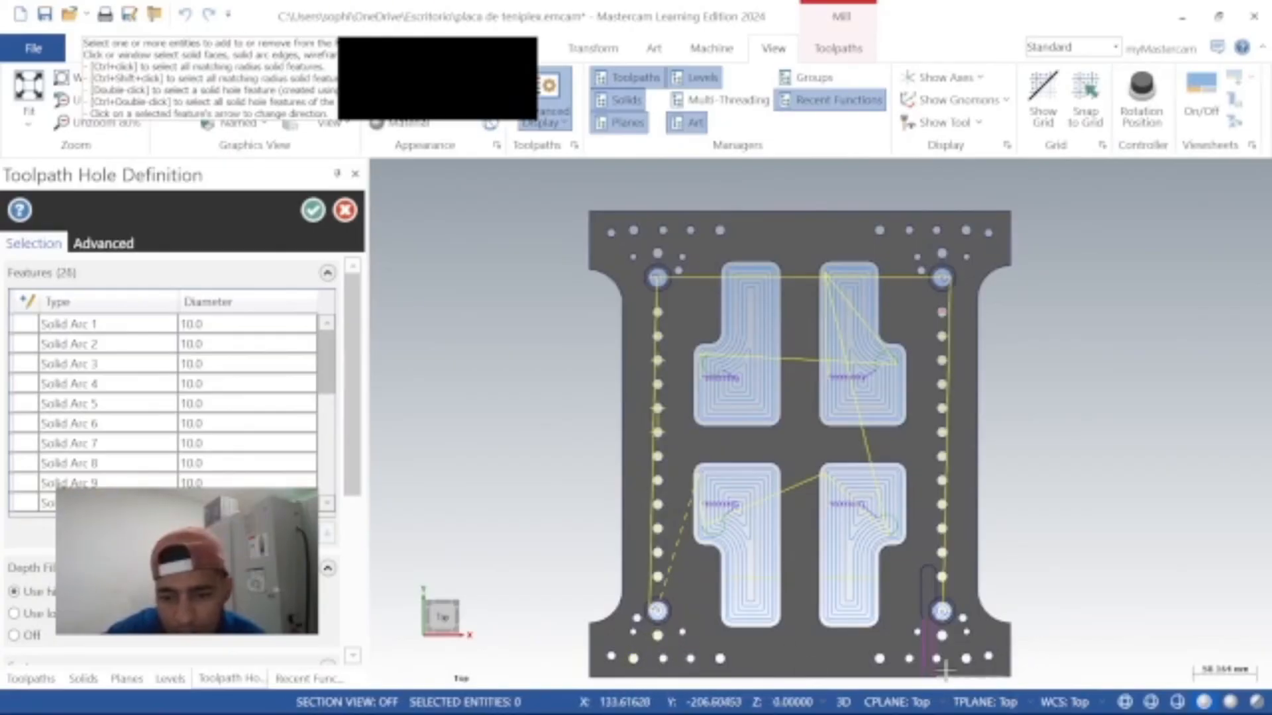
left_click(966, 662)
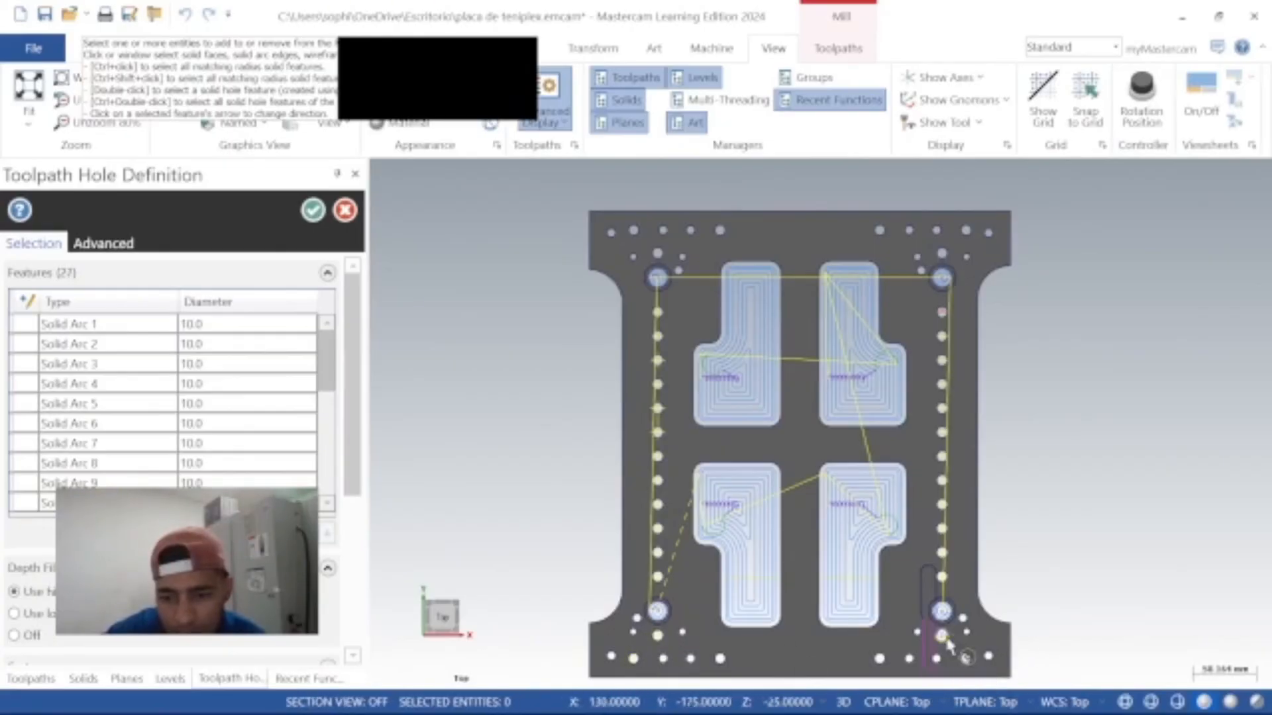
left_click(942, 637)
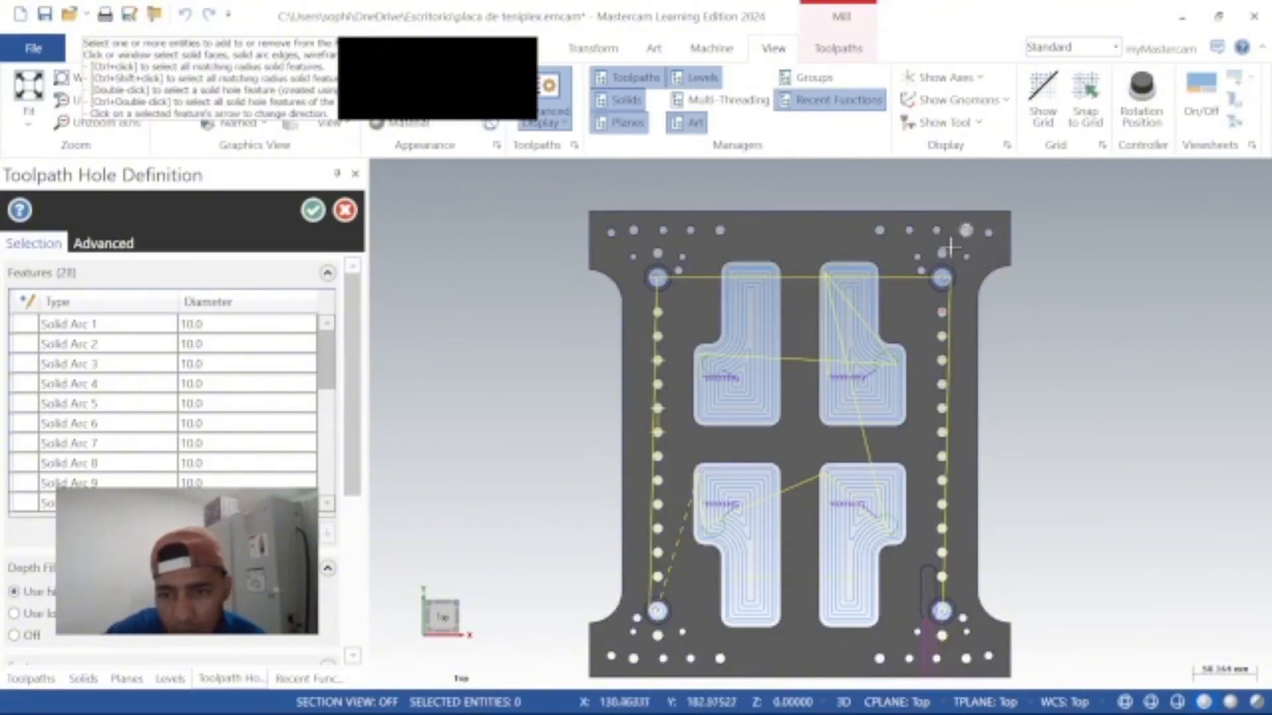
left_click(965, 230)
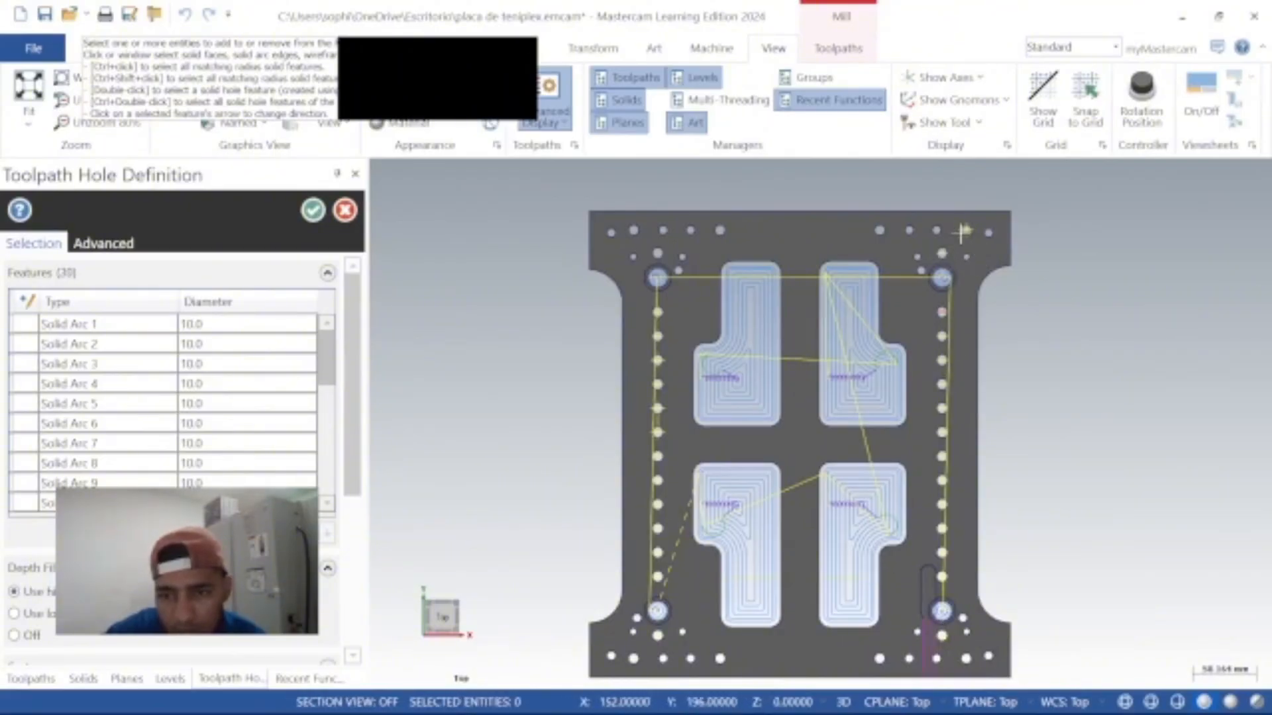
left_click(657, 255)
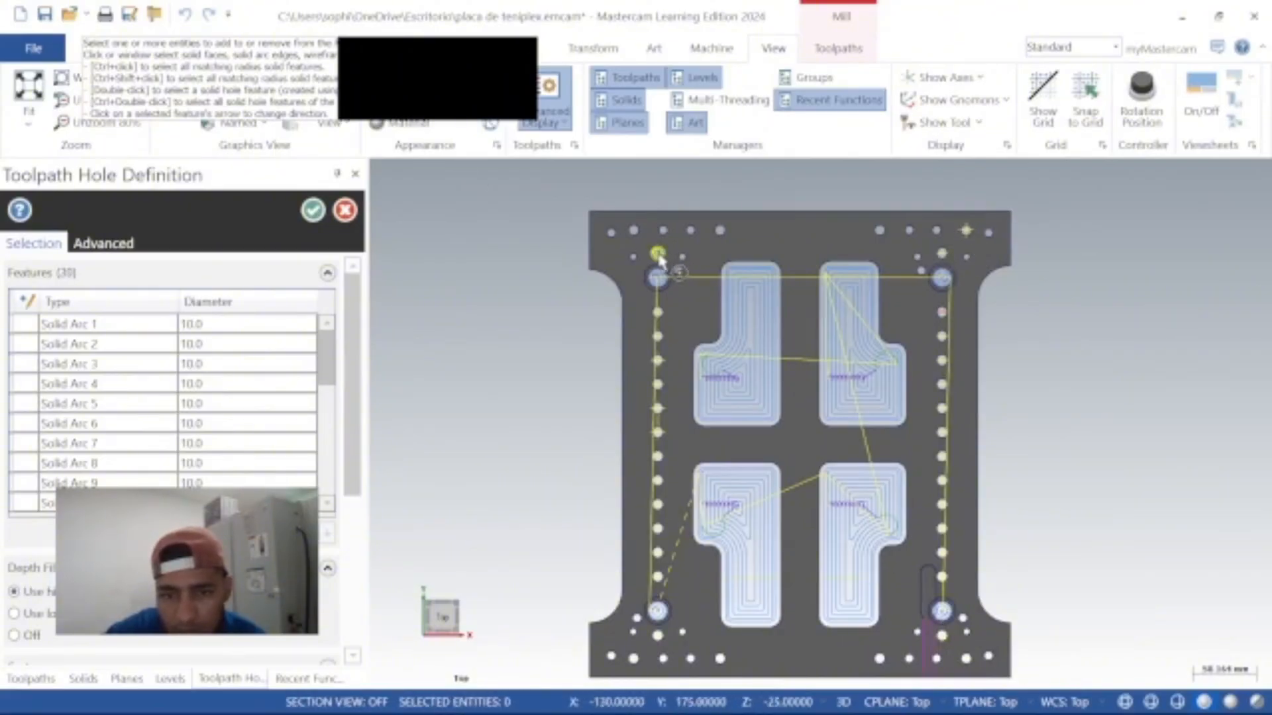
left_click(635, 232)
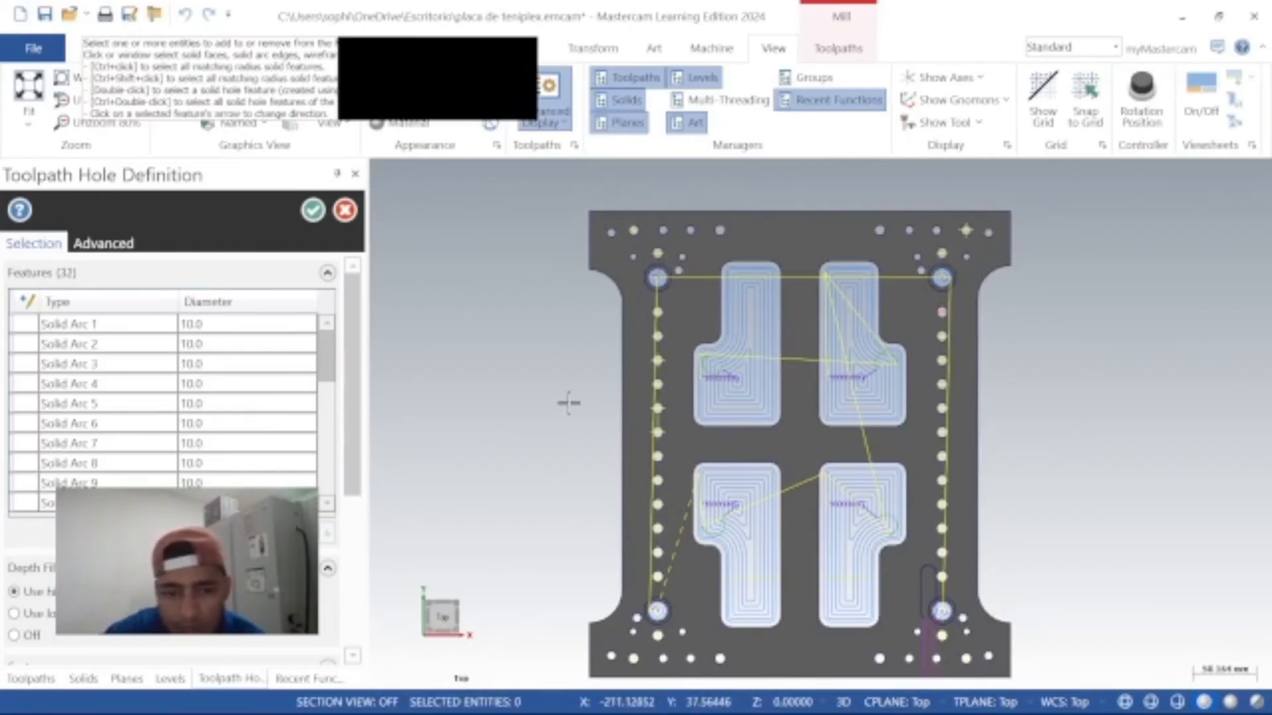
left_click(312, 211)
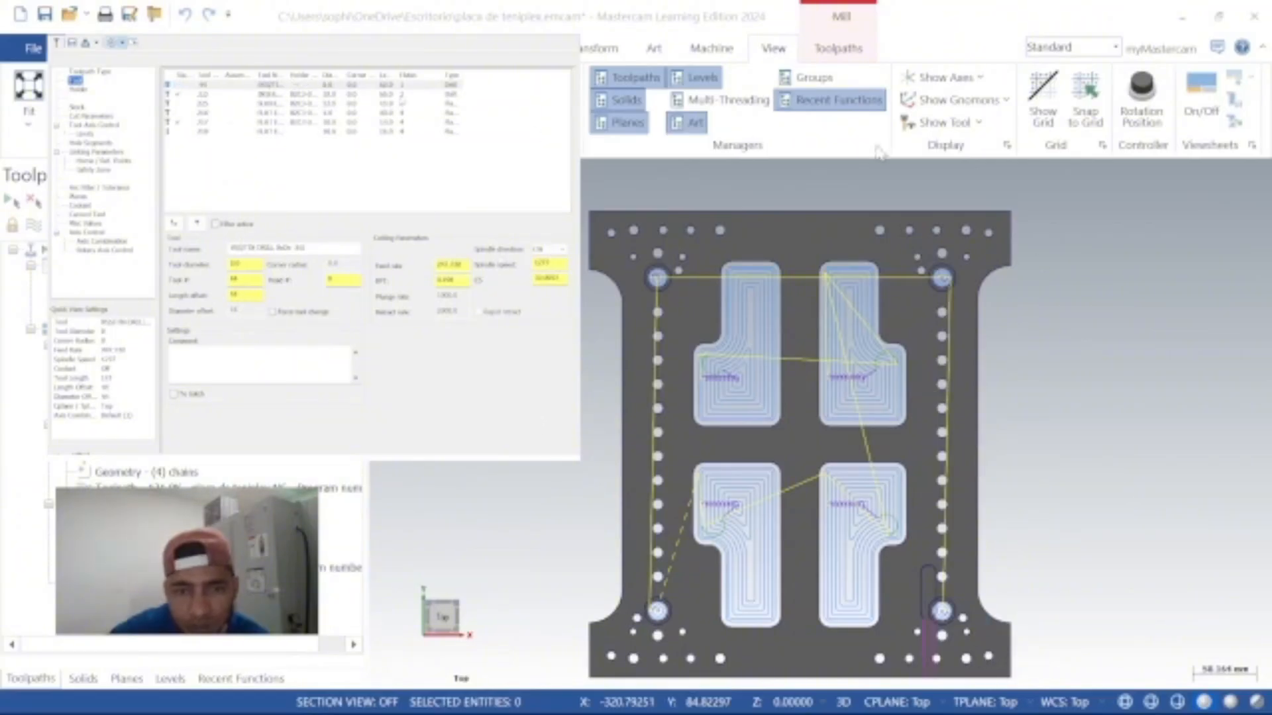
Step: Assign the third holder listed after the default holder to the drill
left_click(81, 90)
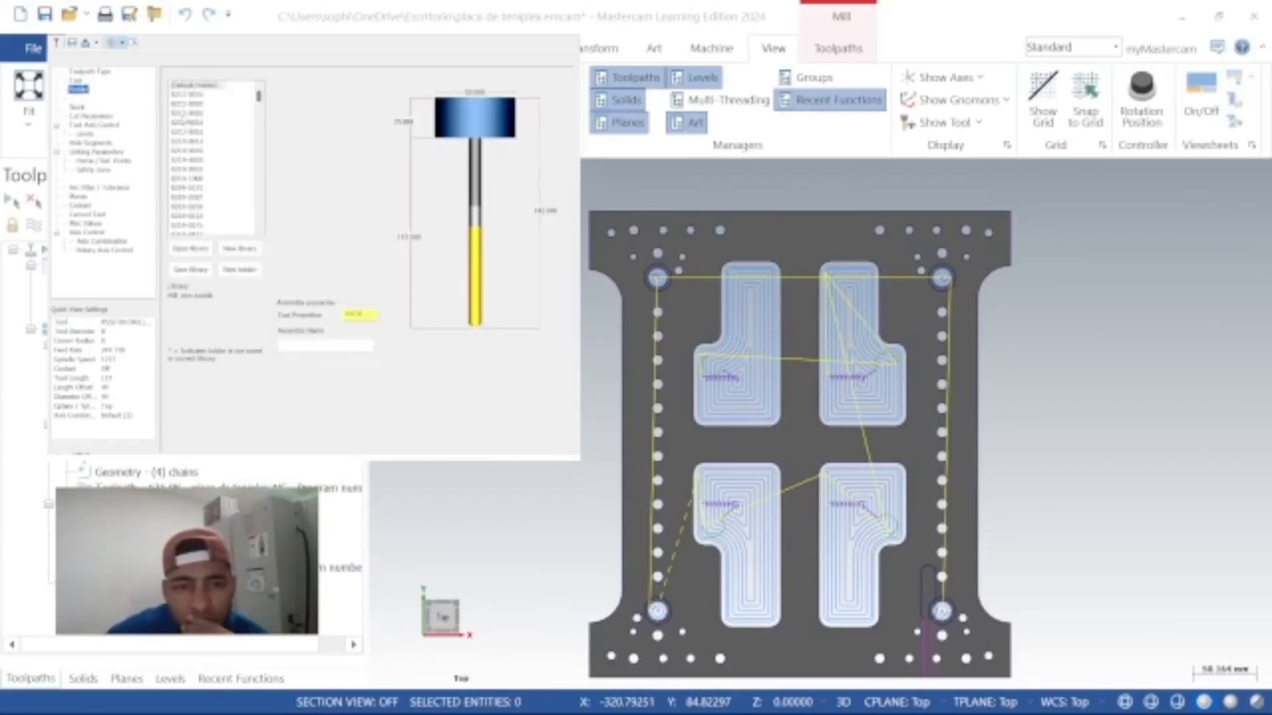
left_click(189, 113)
left_click(189, 104)
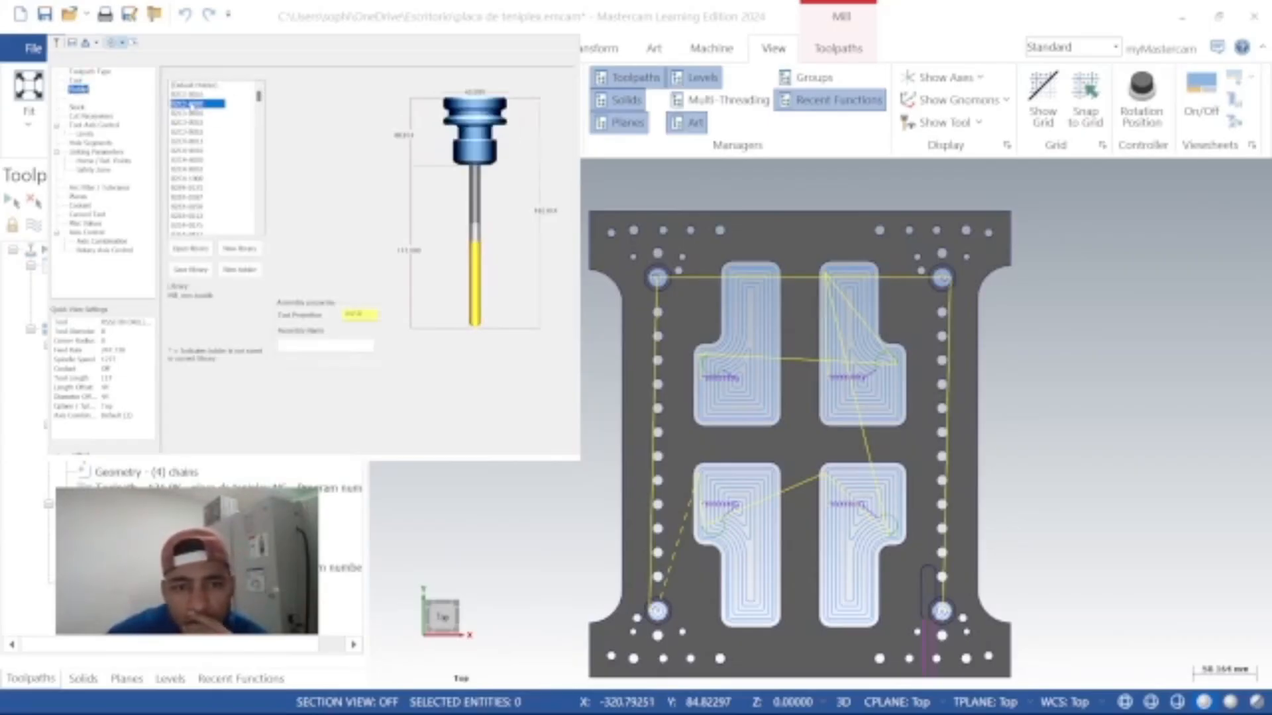
key("Down")
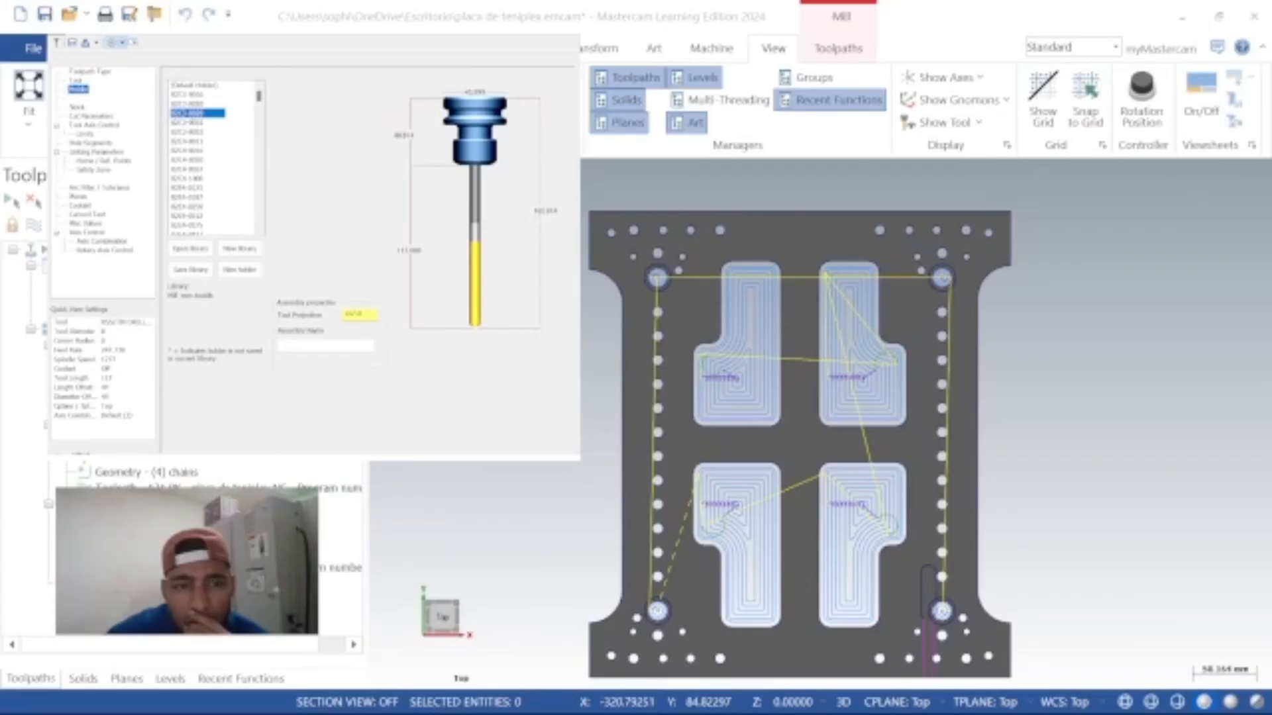
Step: Review the stock settings and set the drilling cycle in the cut parameters to Chip Break
left_click(77, 107)
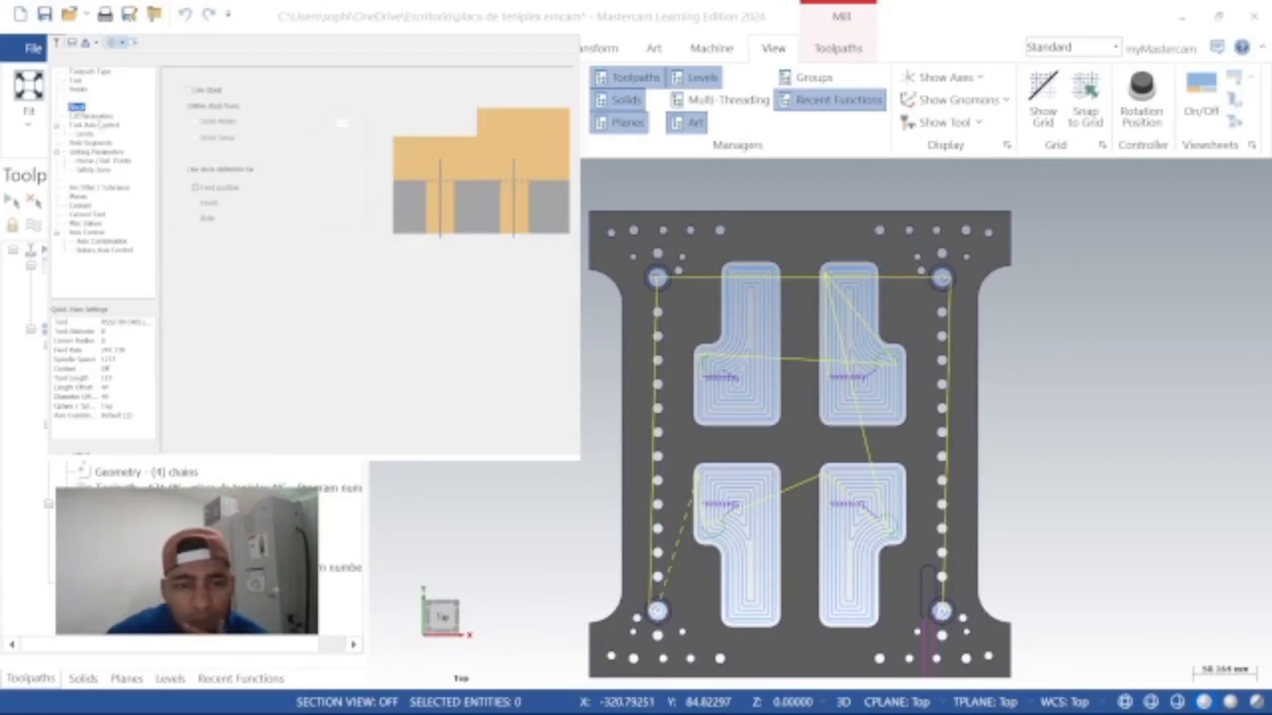
left_click(91, 116)
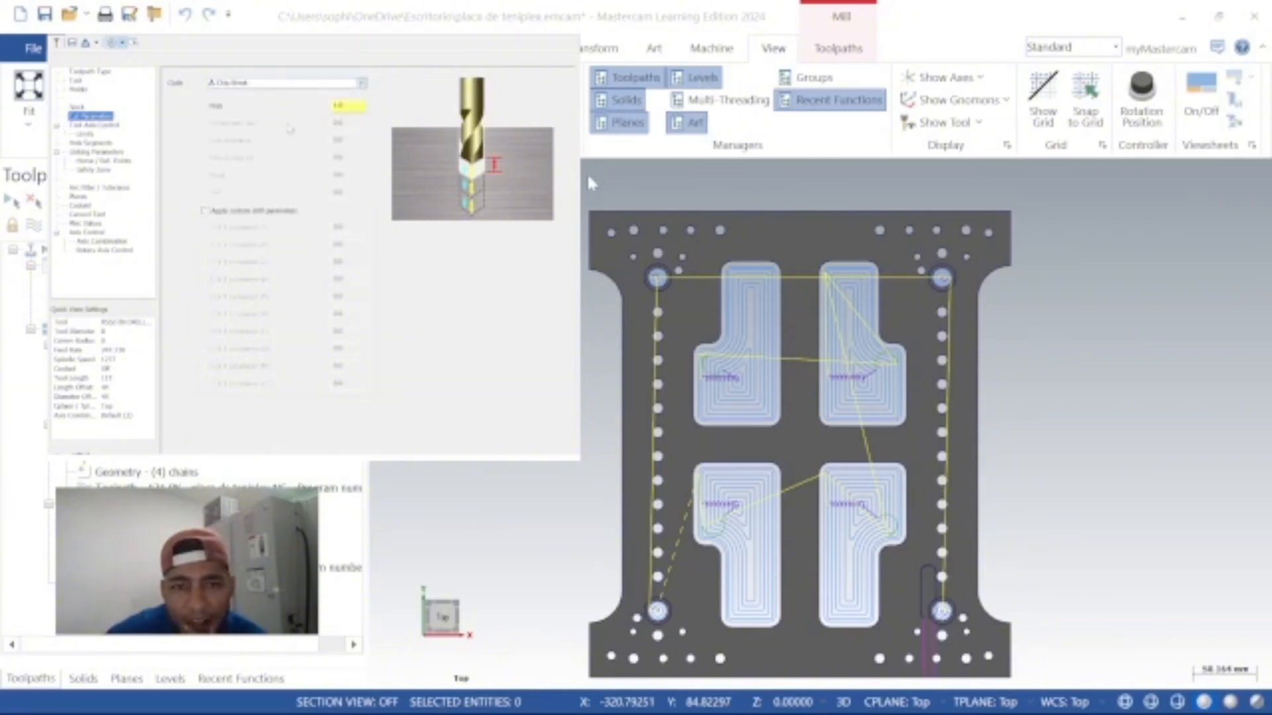
key("Up")
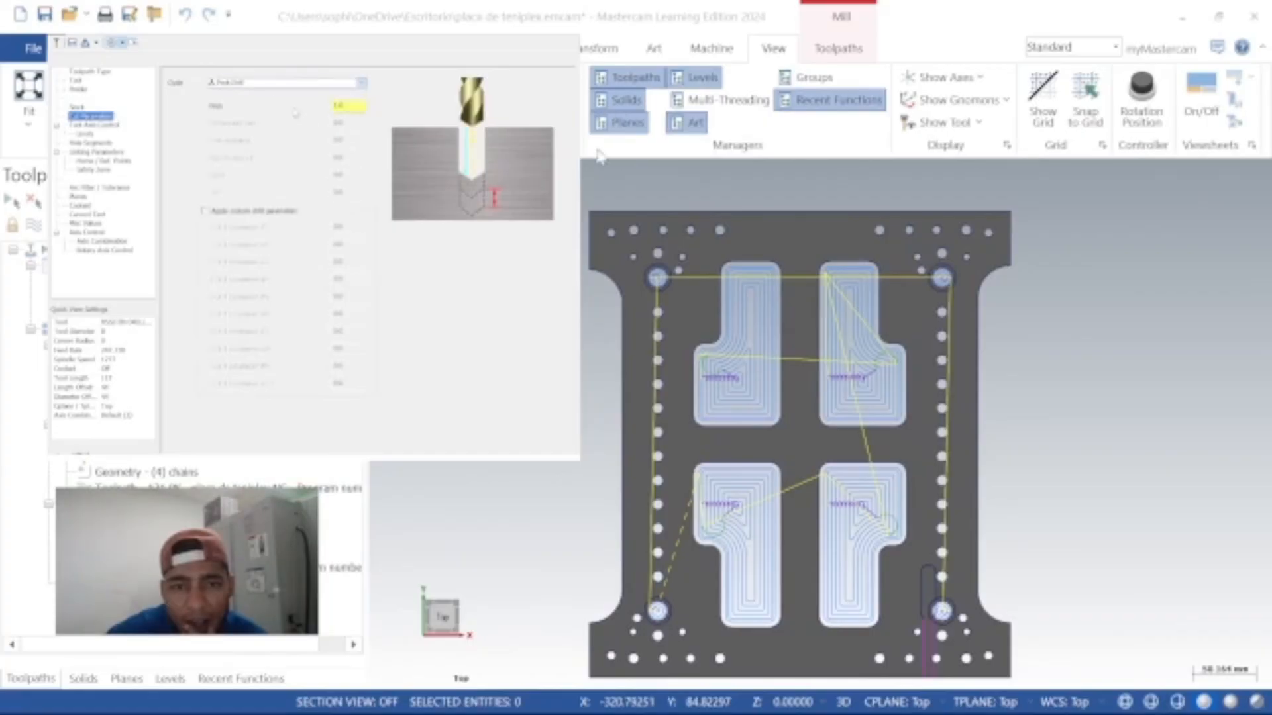
key("Down")
Step: Review the drill operation's tool axis limits, hole segments, linking parameters and safety zone settings
left_click(93, 124)
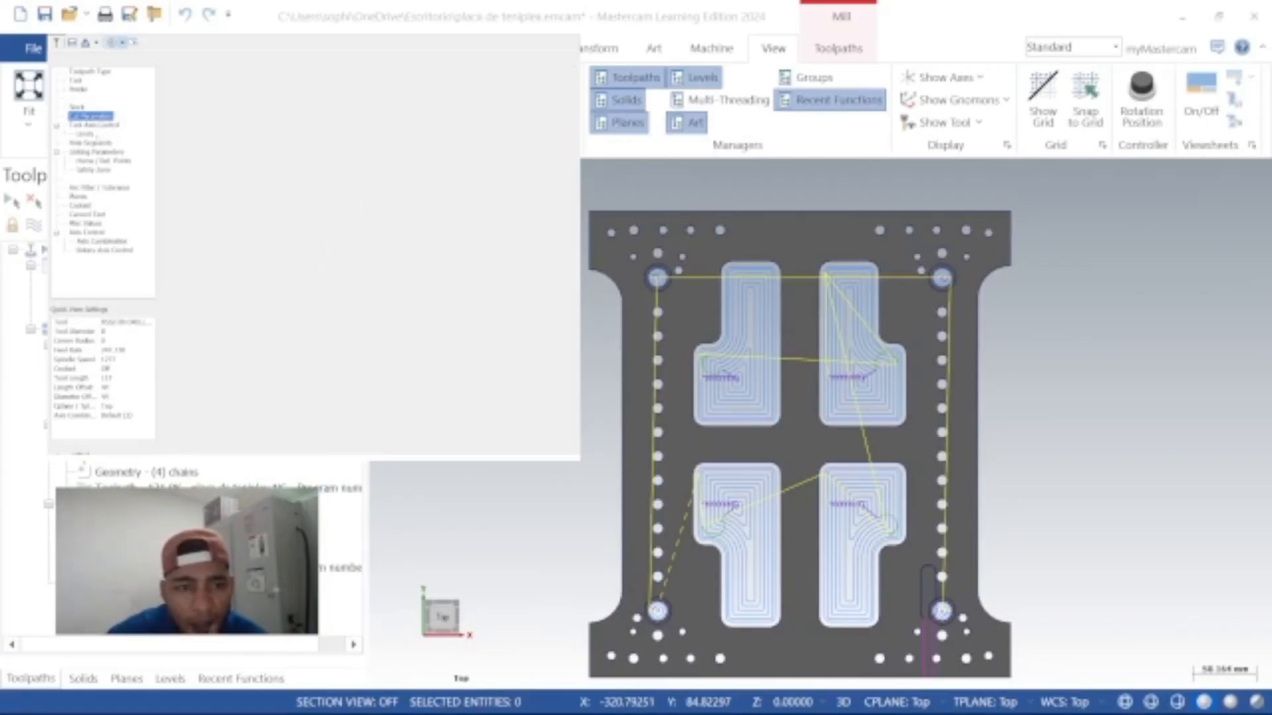
left_click(85, 134)
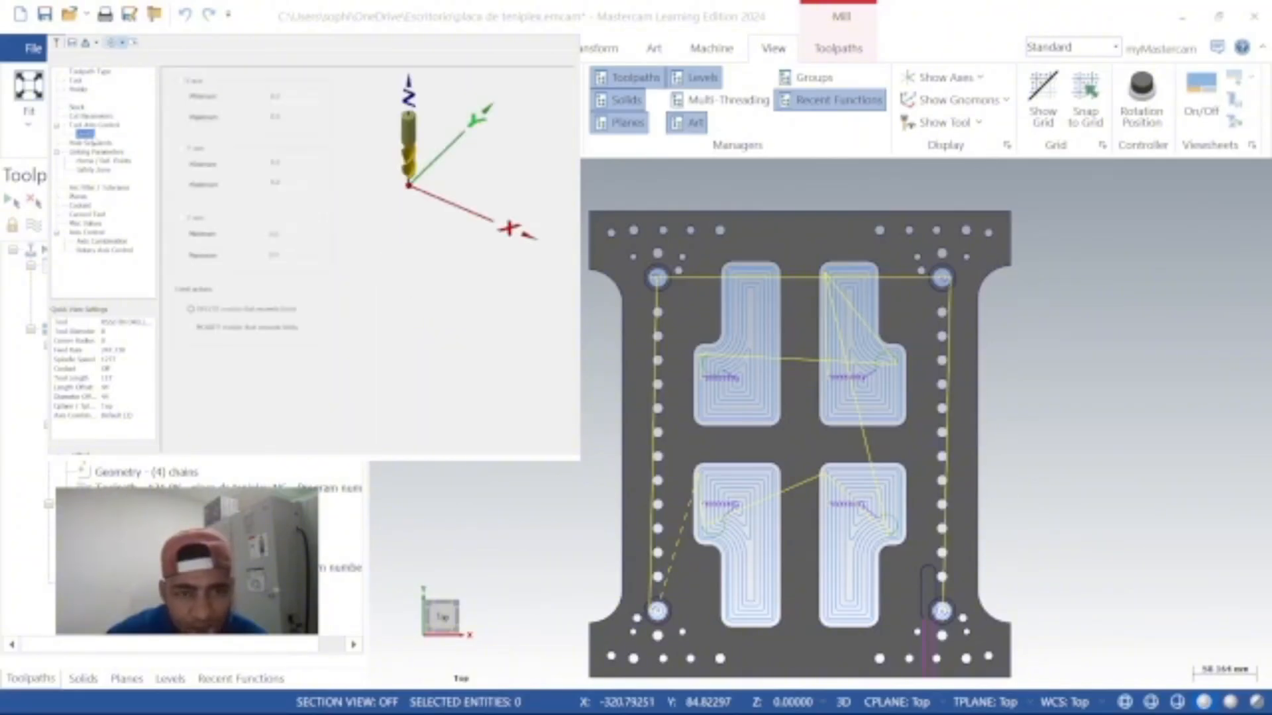
left_click(91, 142)
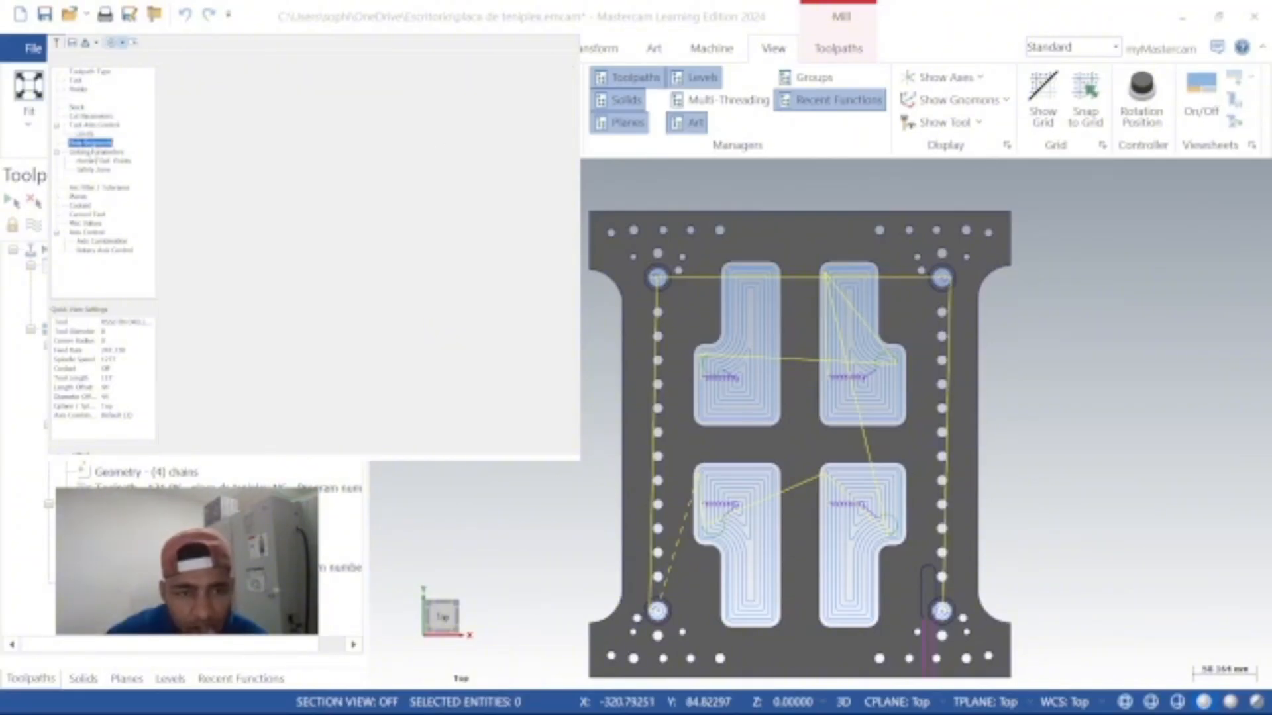
left_click(96, 152)
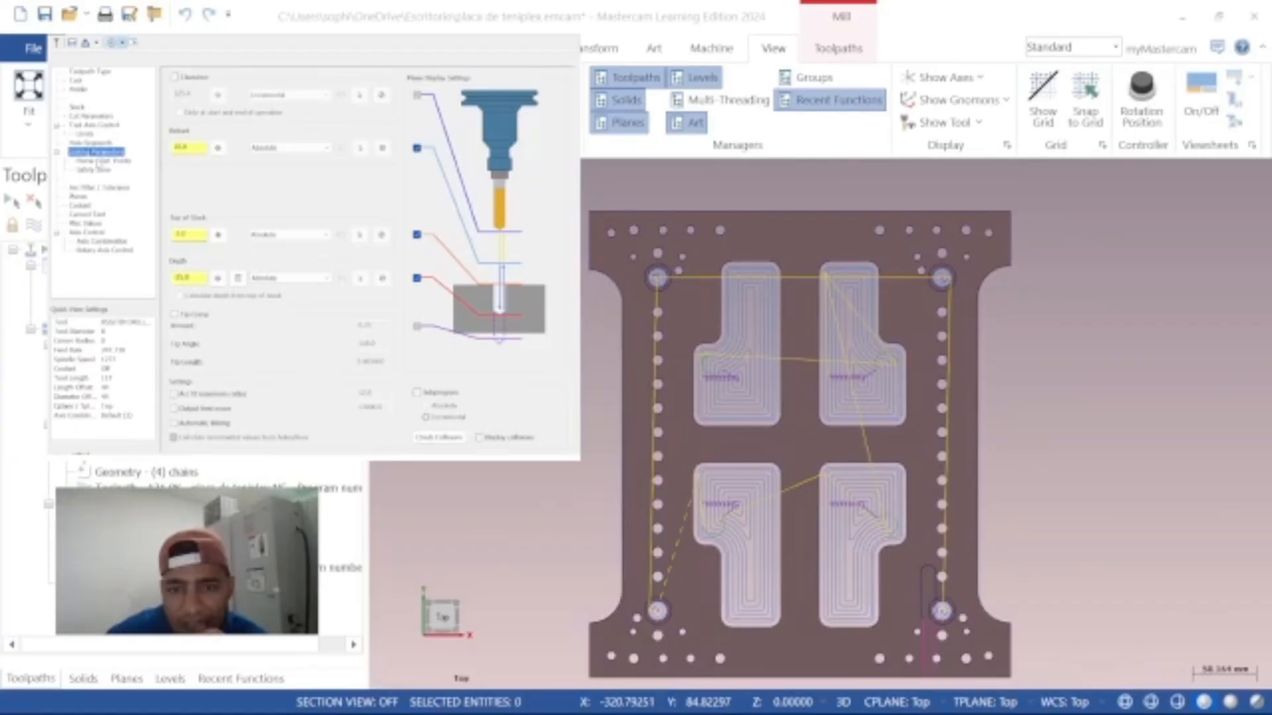
left_click(94, 169)
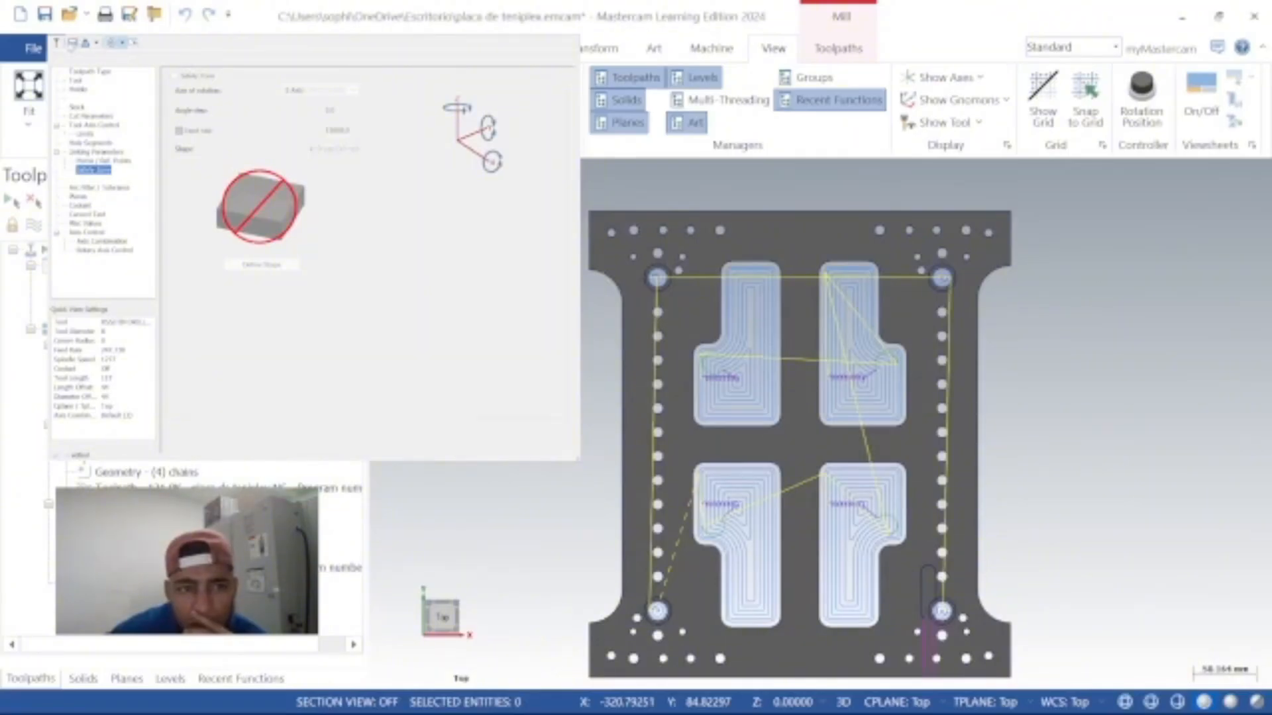
Step: Accept the drill parameters and generate the toolpath through the selected column and corner holes
left_click(71, 44)
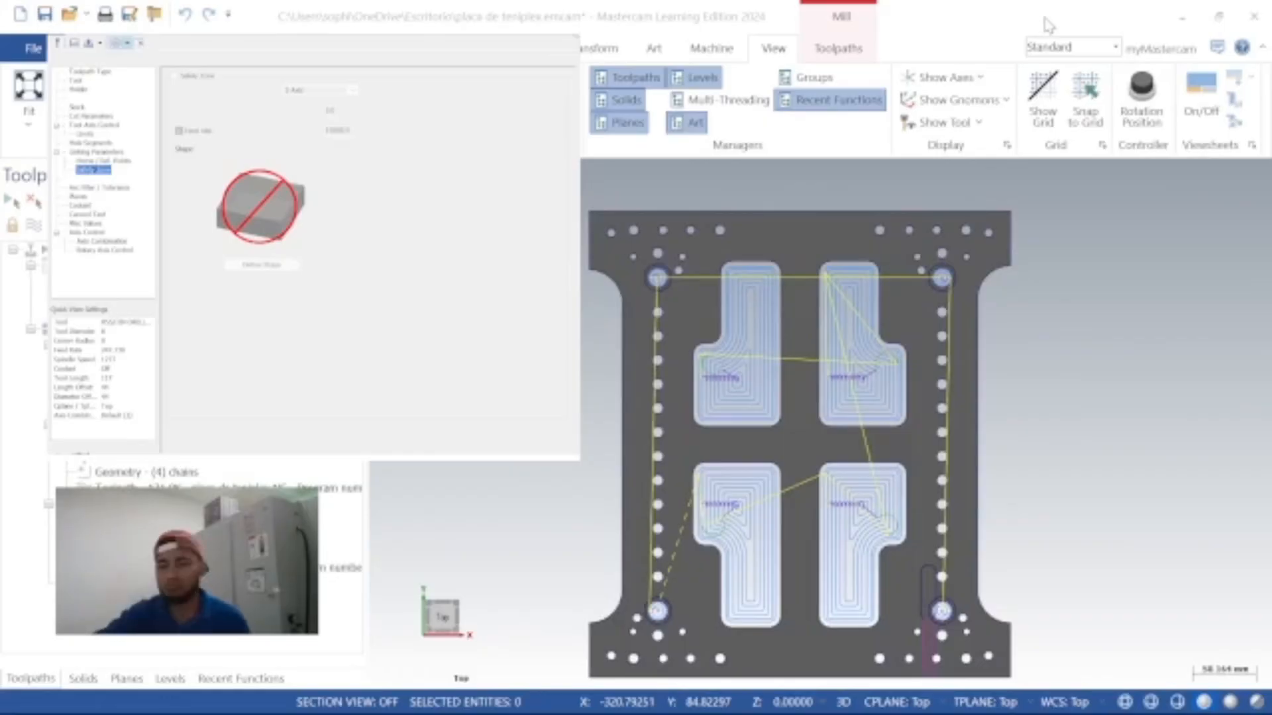
left_click(1045, 20)
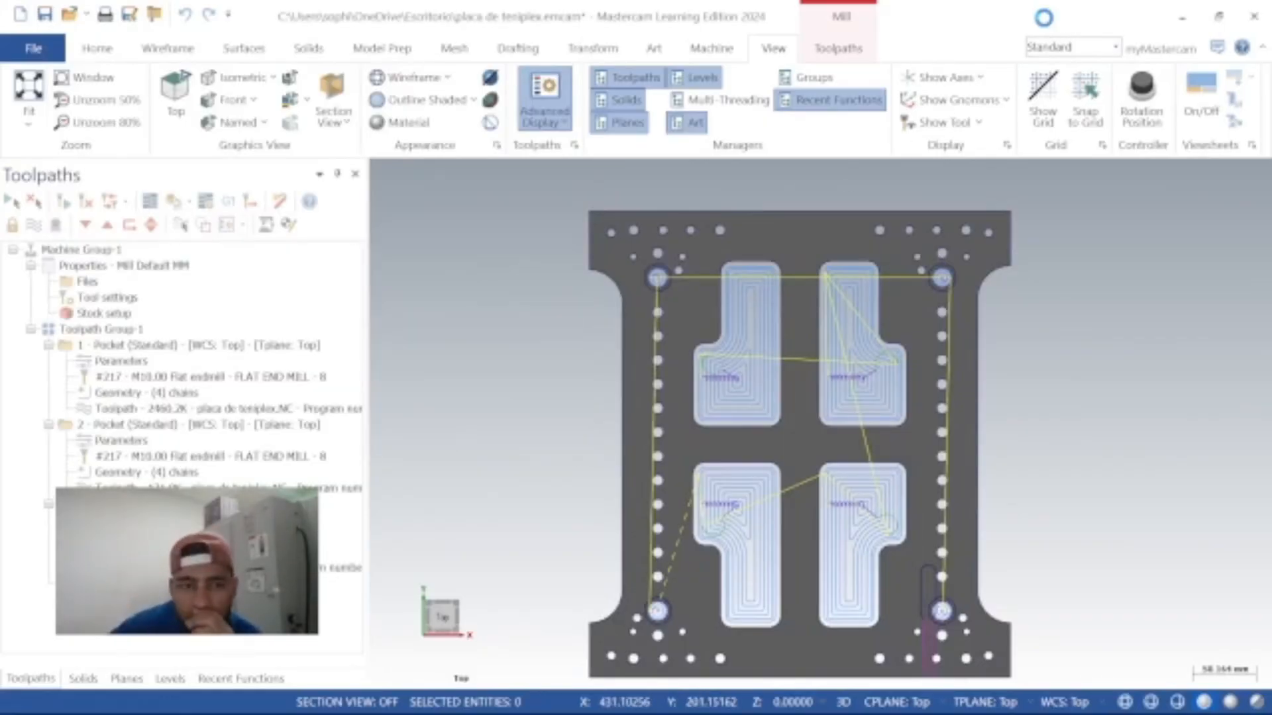
left_click(200, 109)
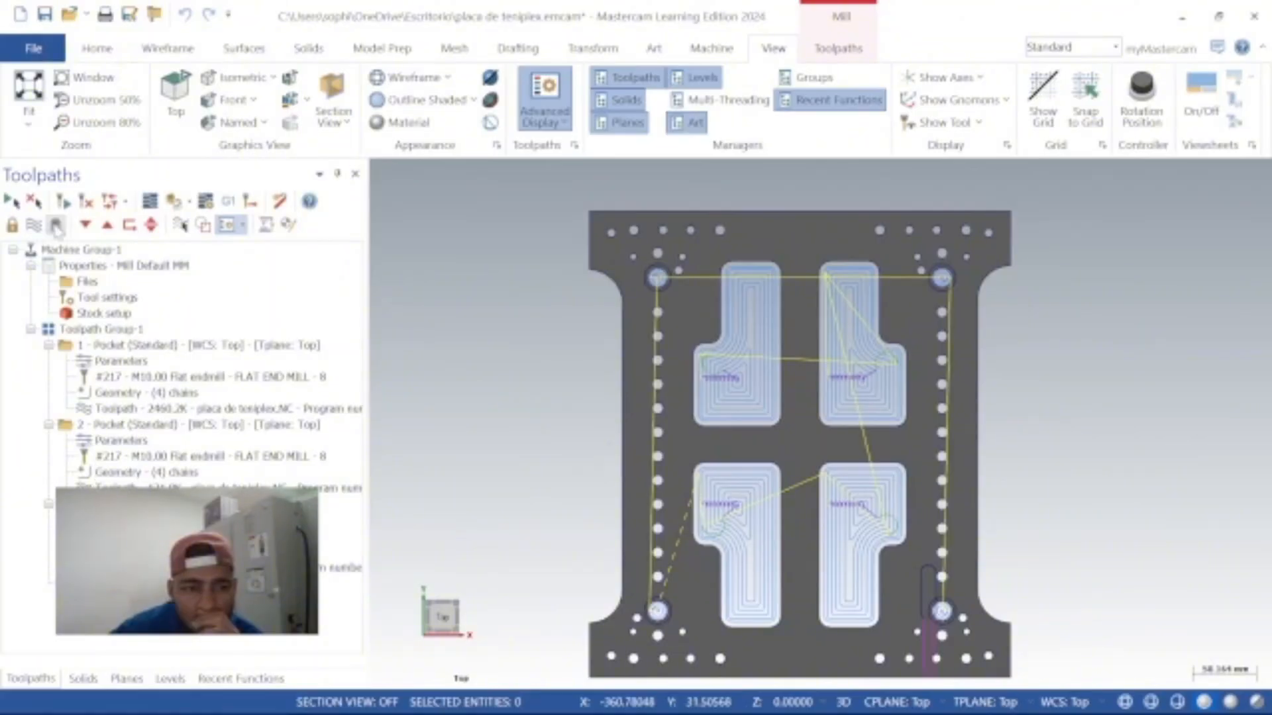
left_click(87, 197)
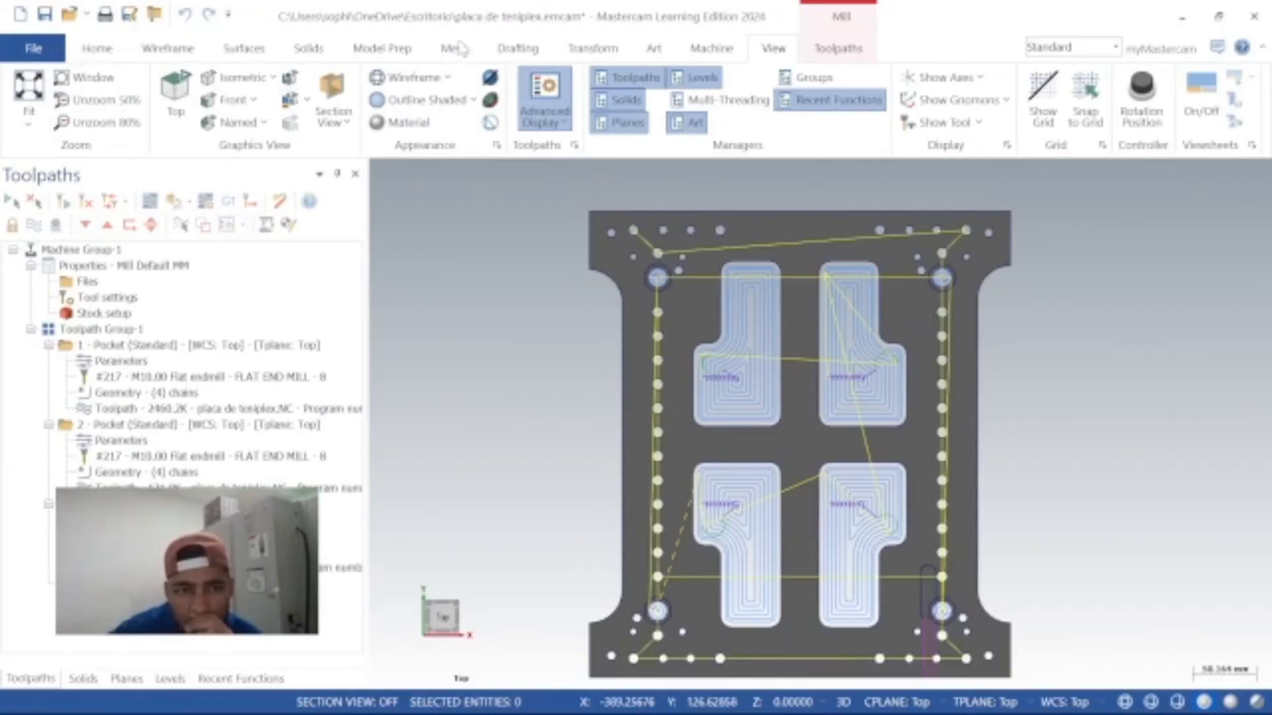
Step: Backplot the drill toolpath in Isometric view, examine the tool motion, and close the backplot
left_click(239, 78)
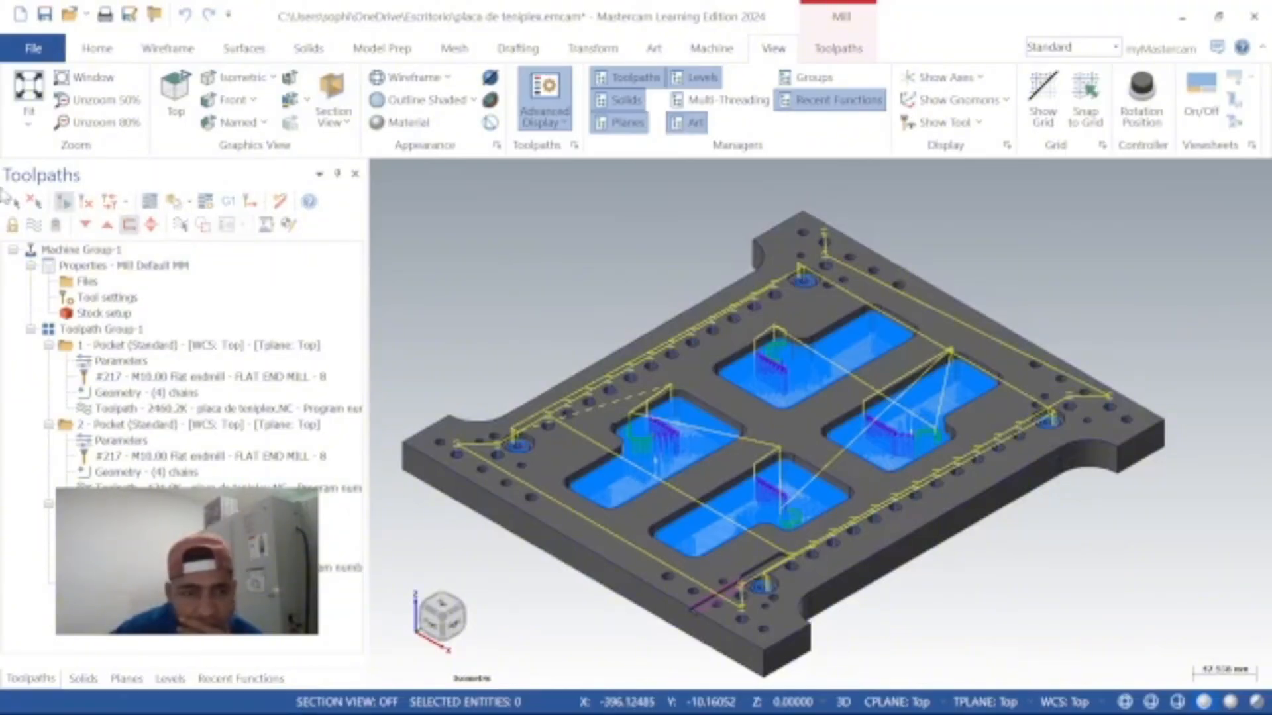
left_click(151, 202)
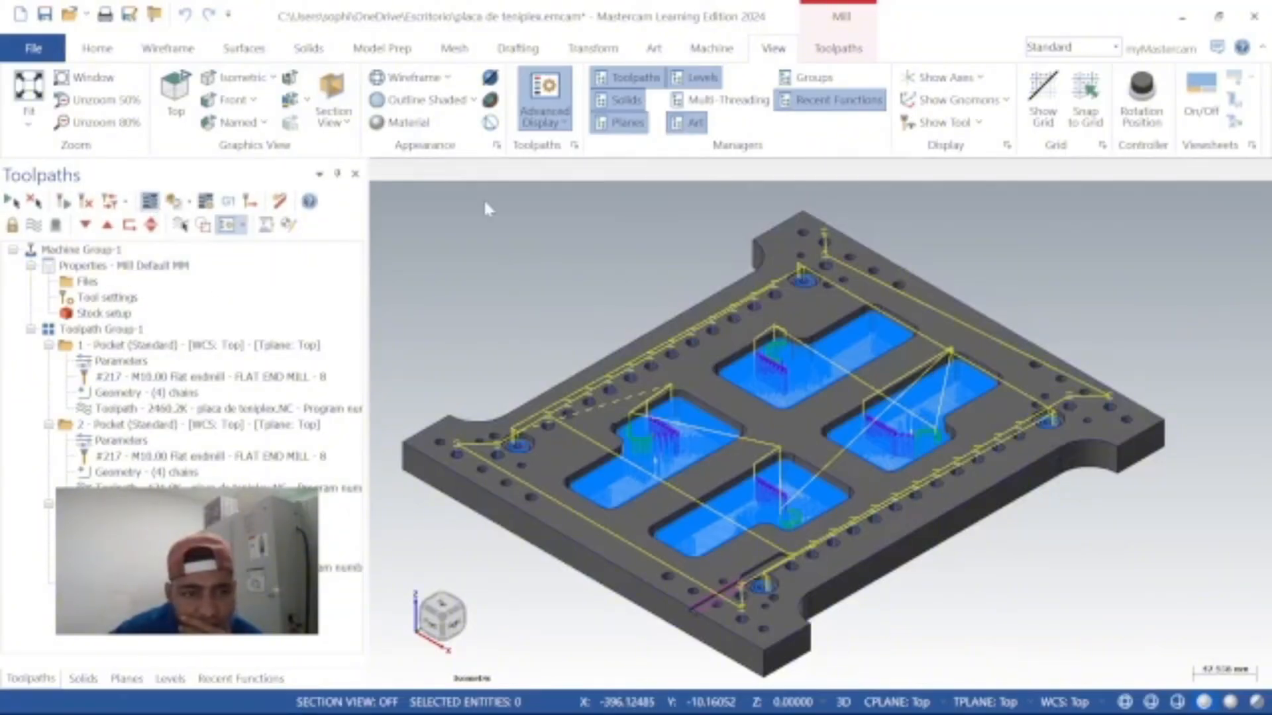
left_click(381, 172)
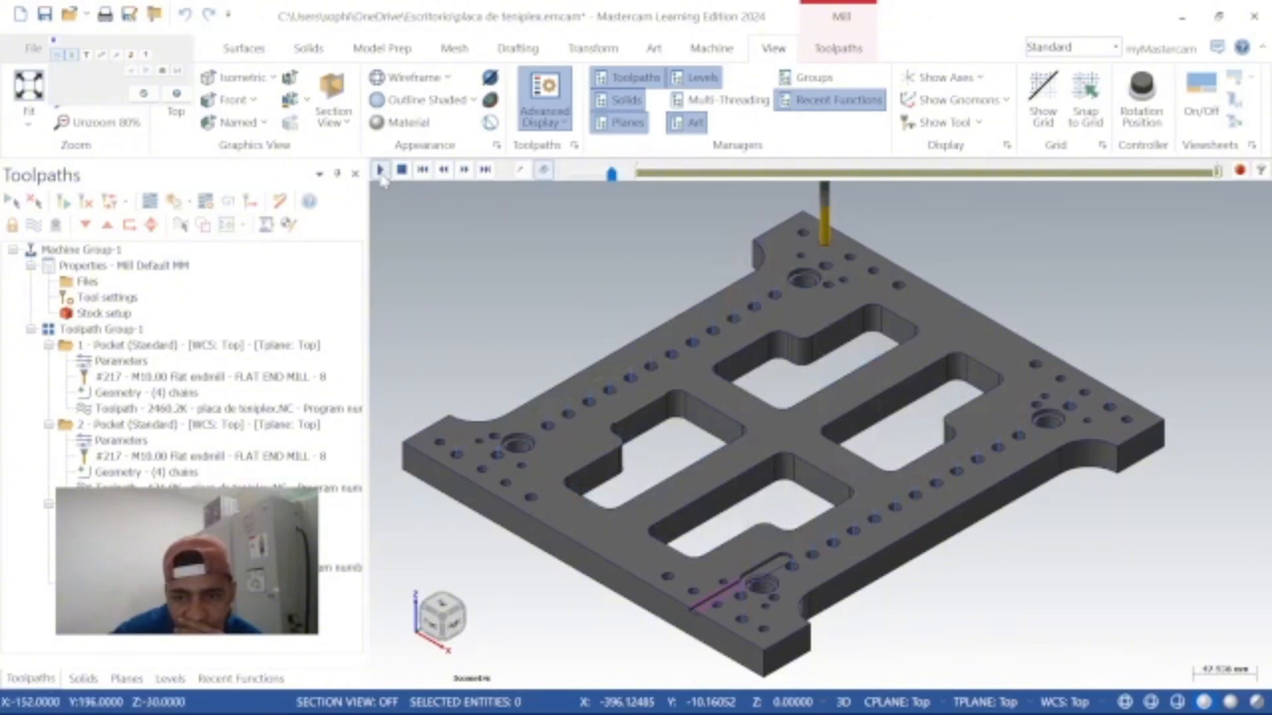
left_click(146, 94)
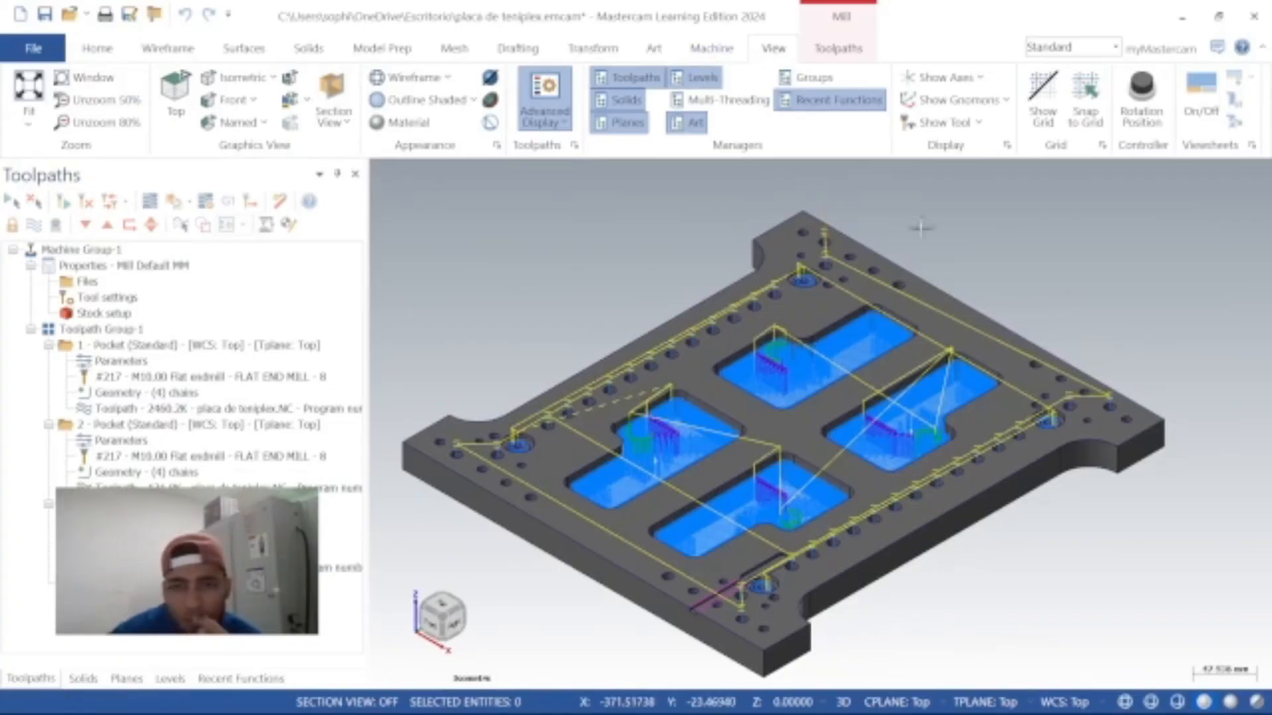
Step: Add a circular dimension to a hole near the lower end of the plate's right-side column, placing it outside the plate
left_click(537, 46)
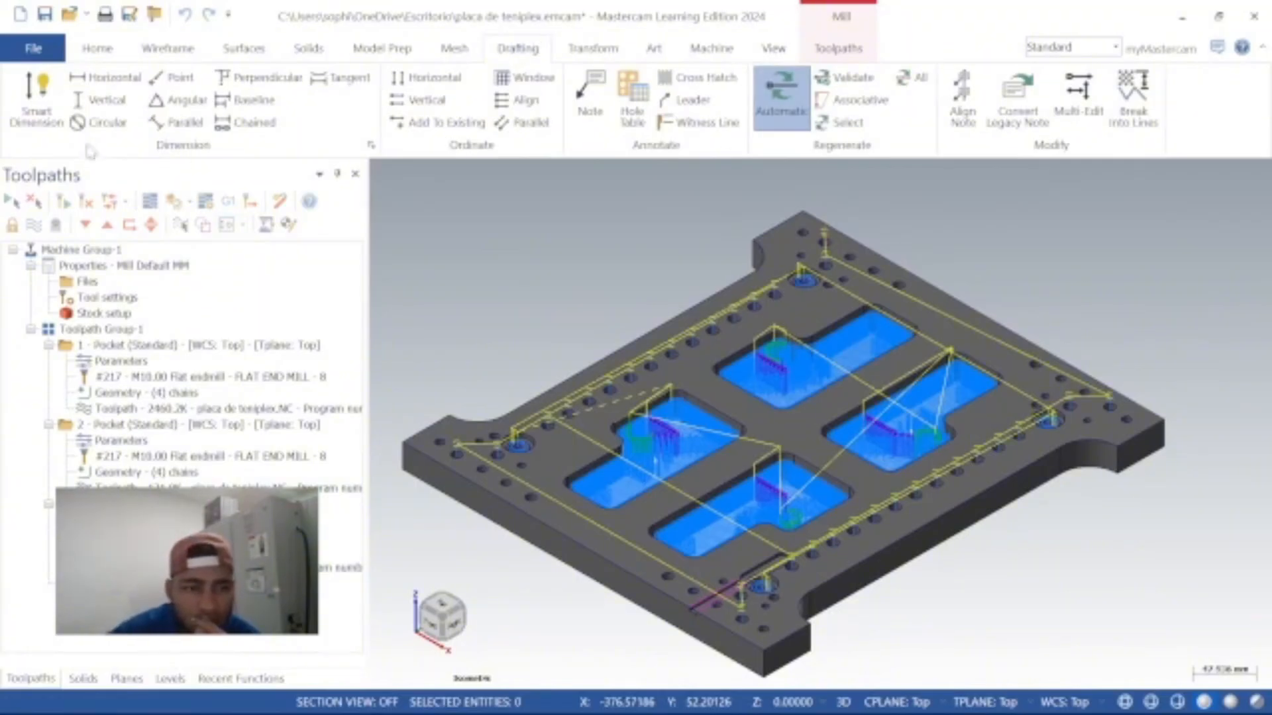
left_click(96, 124)
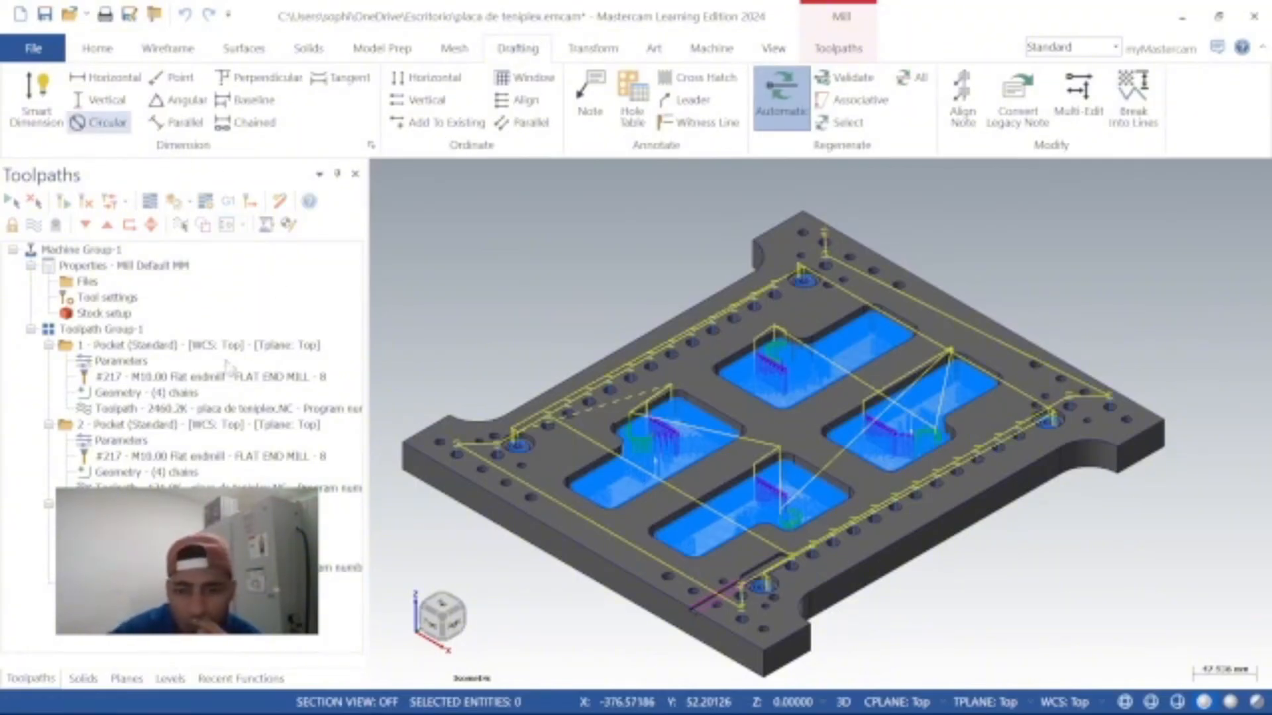
left_click(817, 552)
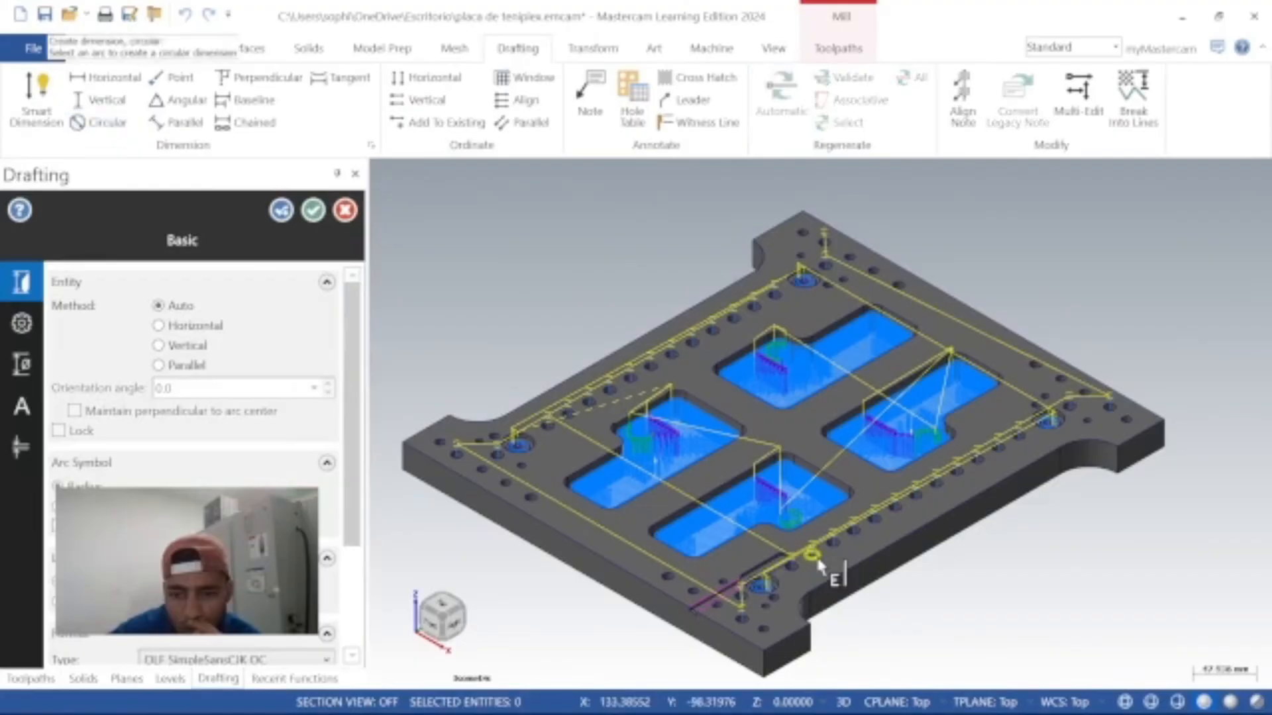
scroll(954, 646, "up", 5)
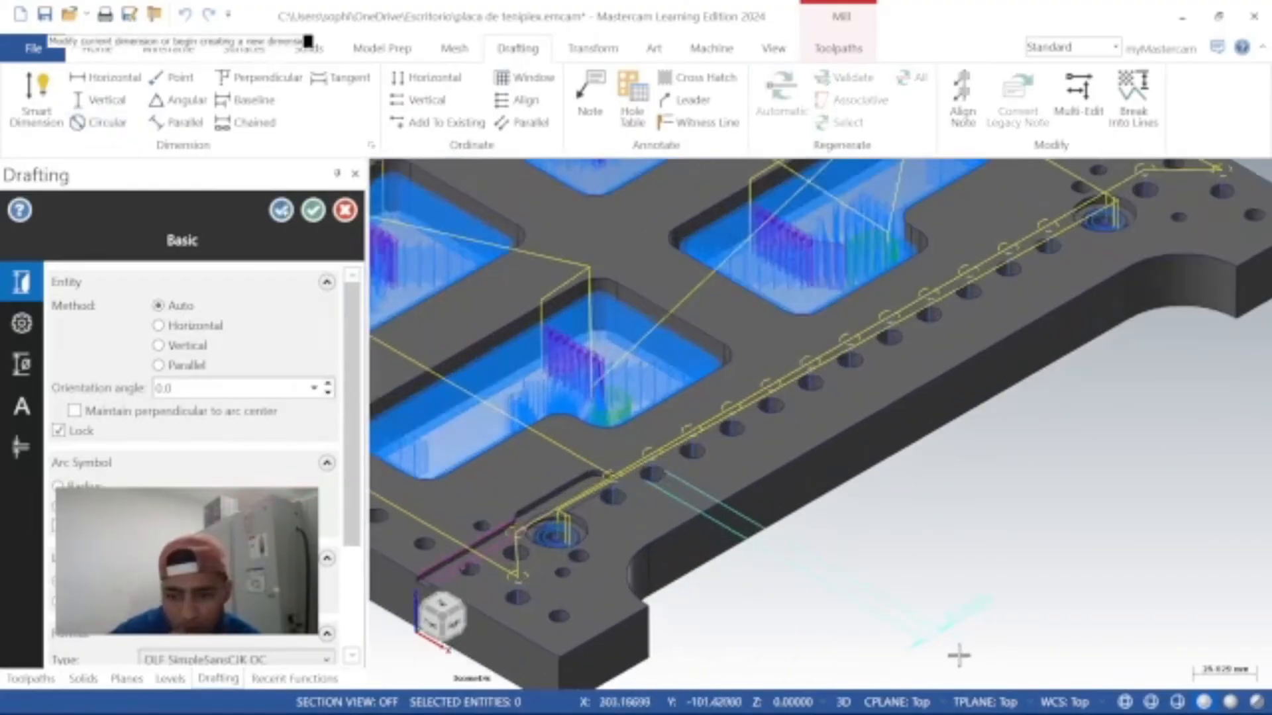
scroll(960, 655, "down", 5)
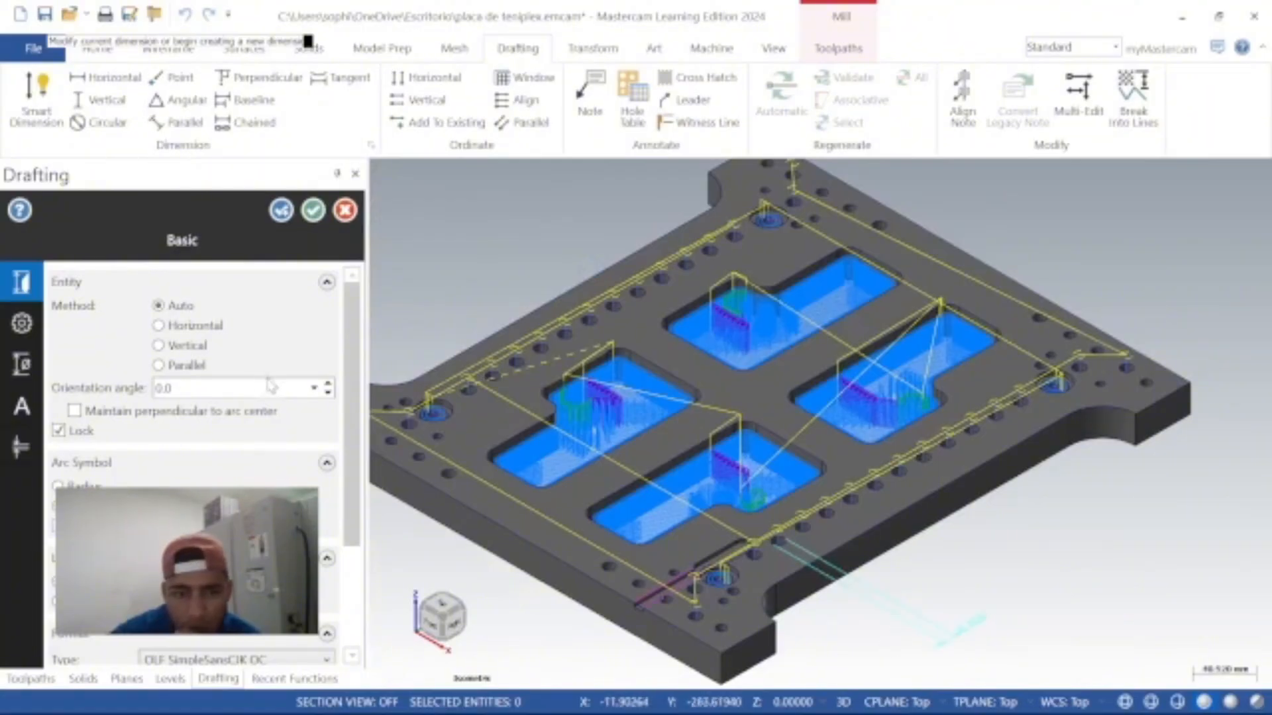
scroll(510, 640, "down", 2)
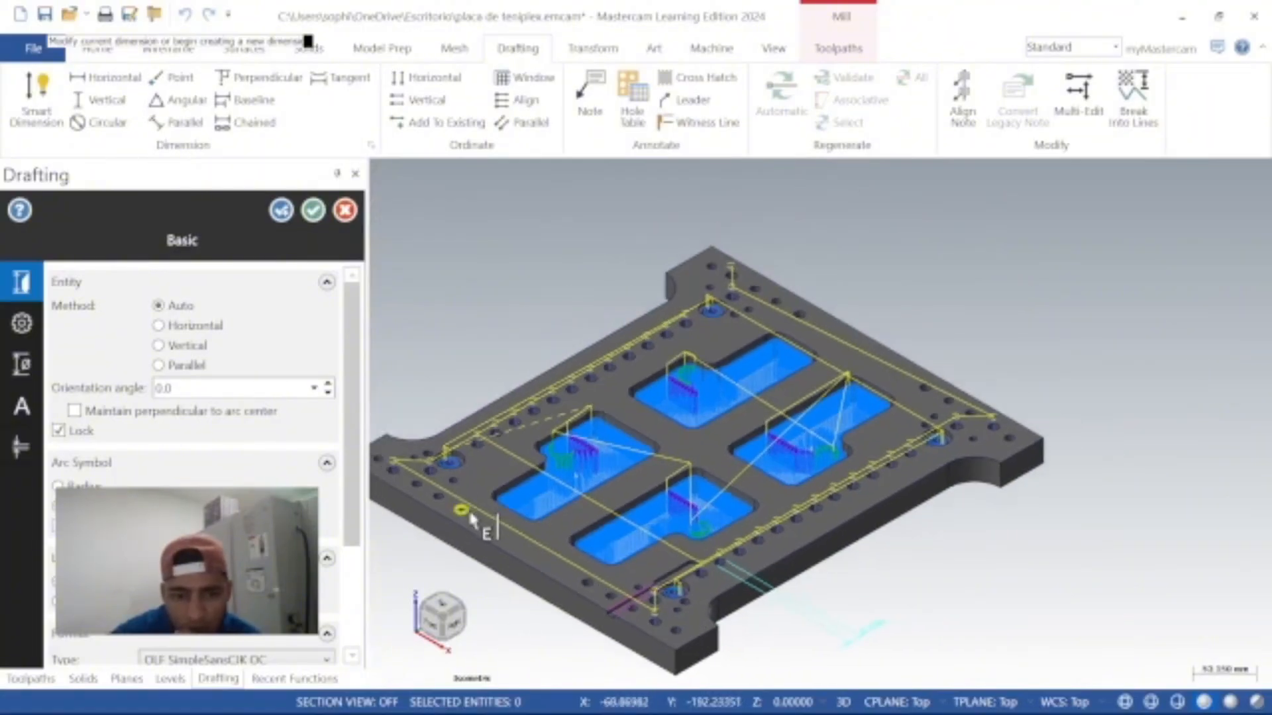
Step: Add a circular dimension to the innermost hole of the left group along the plate's lower edge
left_click(464, 524)
left_click(432, 558)
scroll(470, 555, "up", 4)
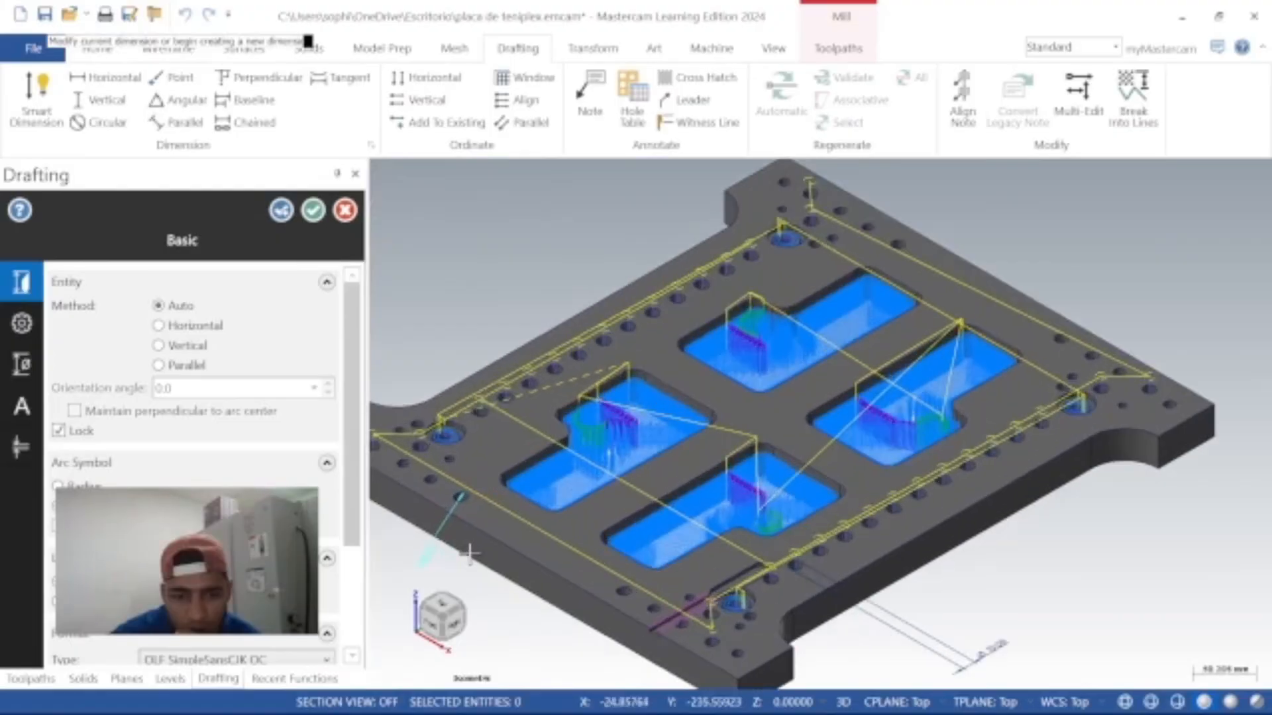
scroll(475, 557, "down", 4)
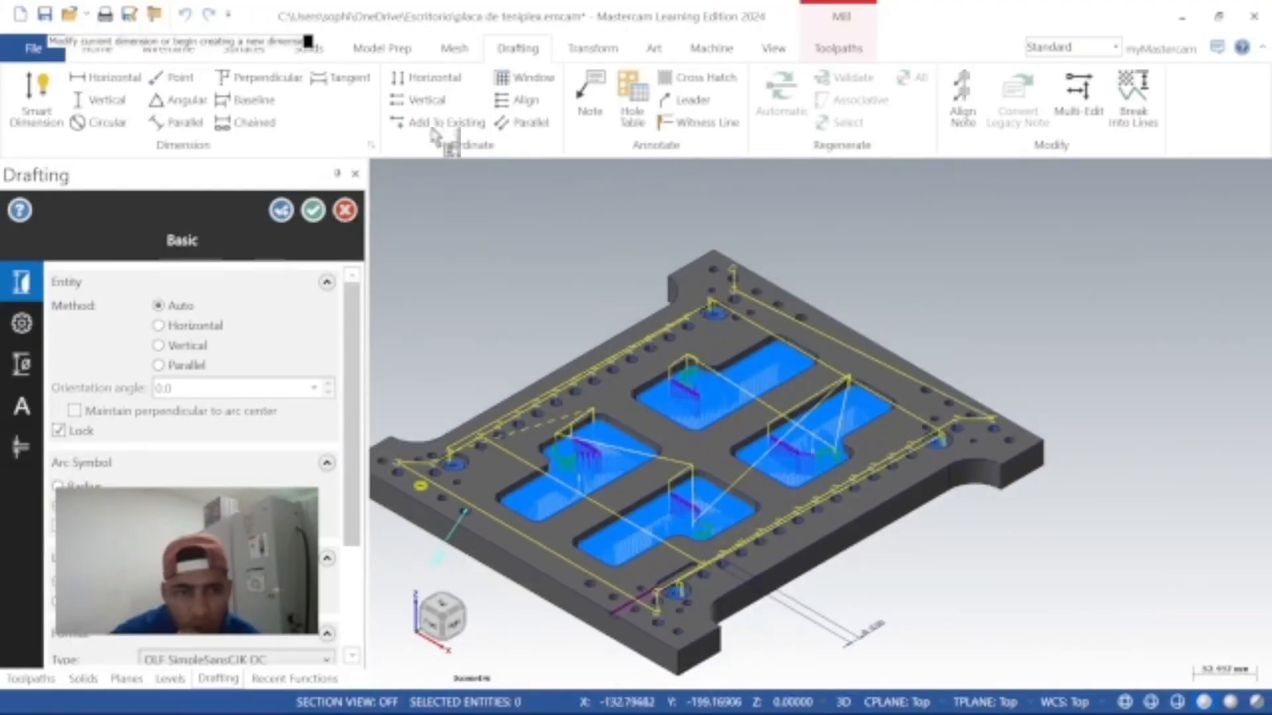
Step: In Top view, dimension the diameter of a small hole beside the lower-left counterbore and accept the dimensions
left_click(773, 48)
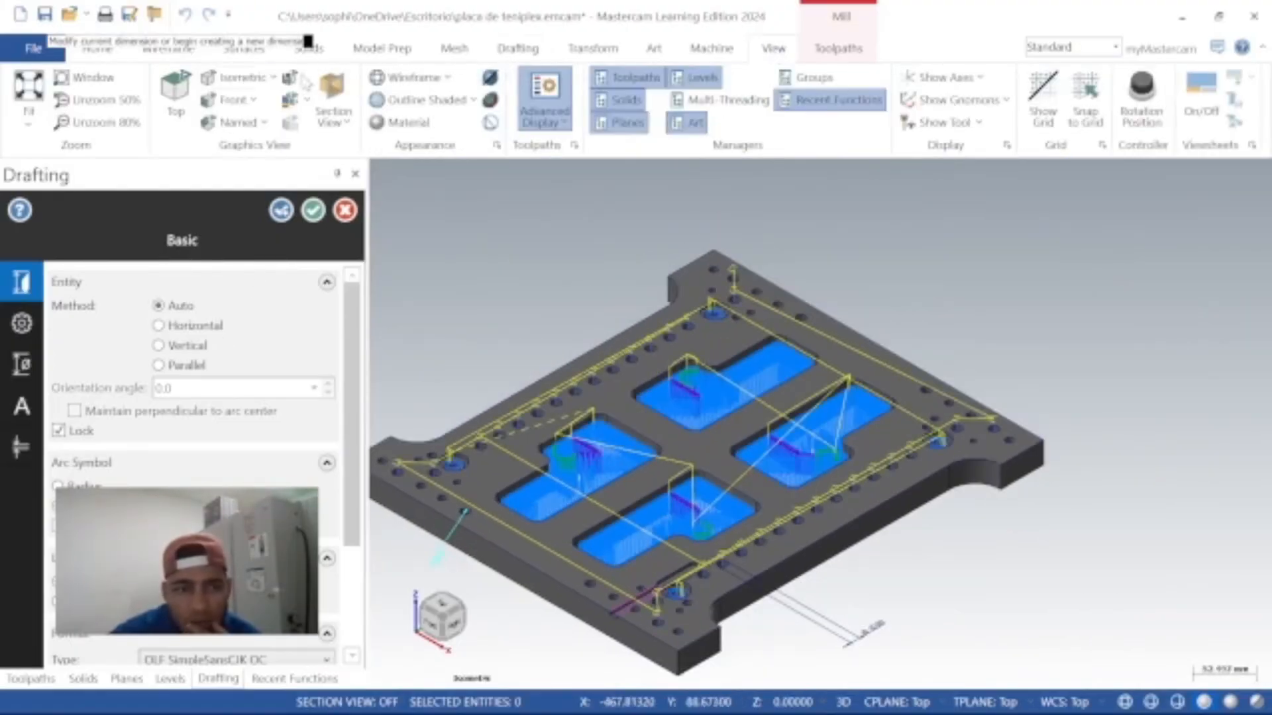
left_click(176, 92)
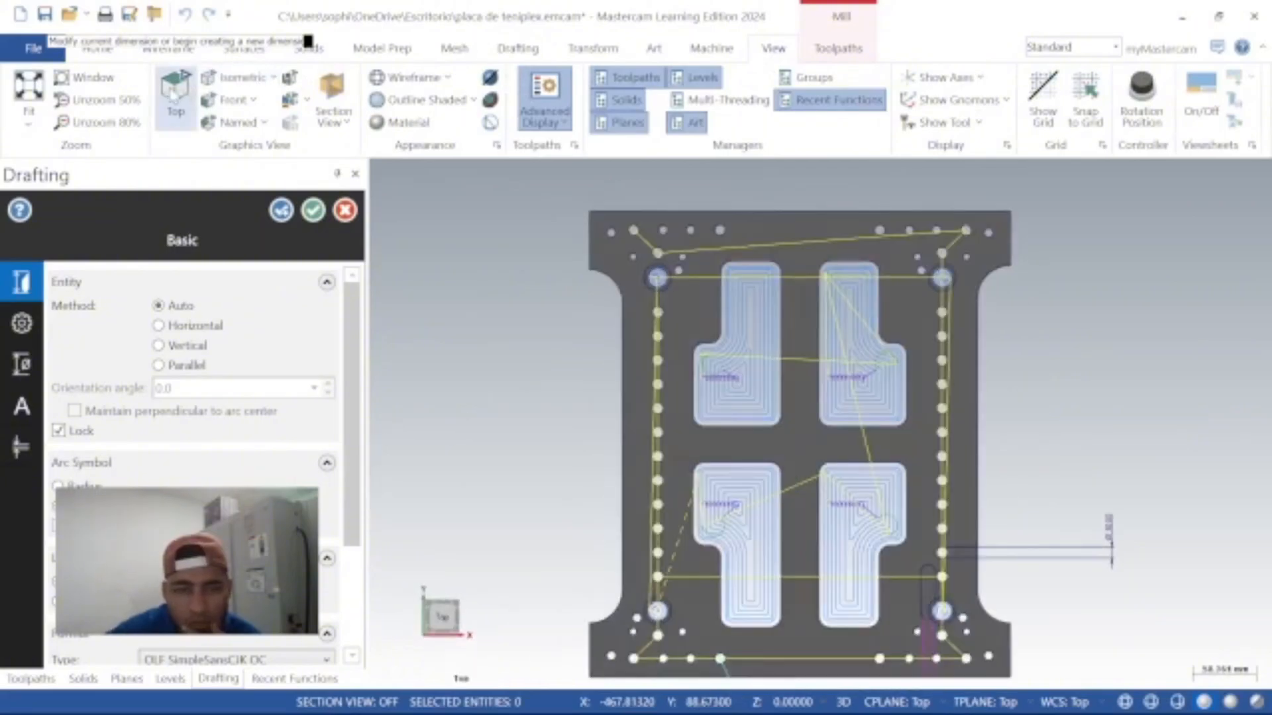
left_click(28, 86)
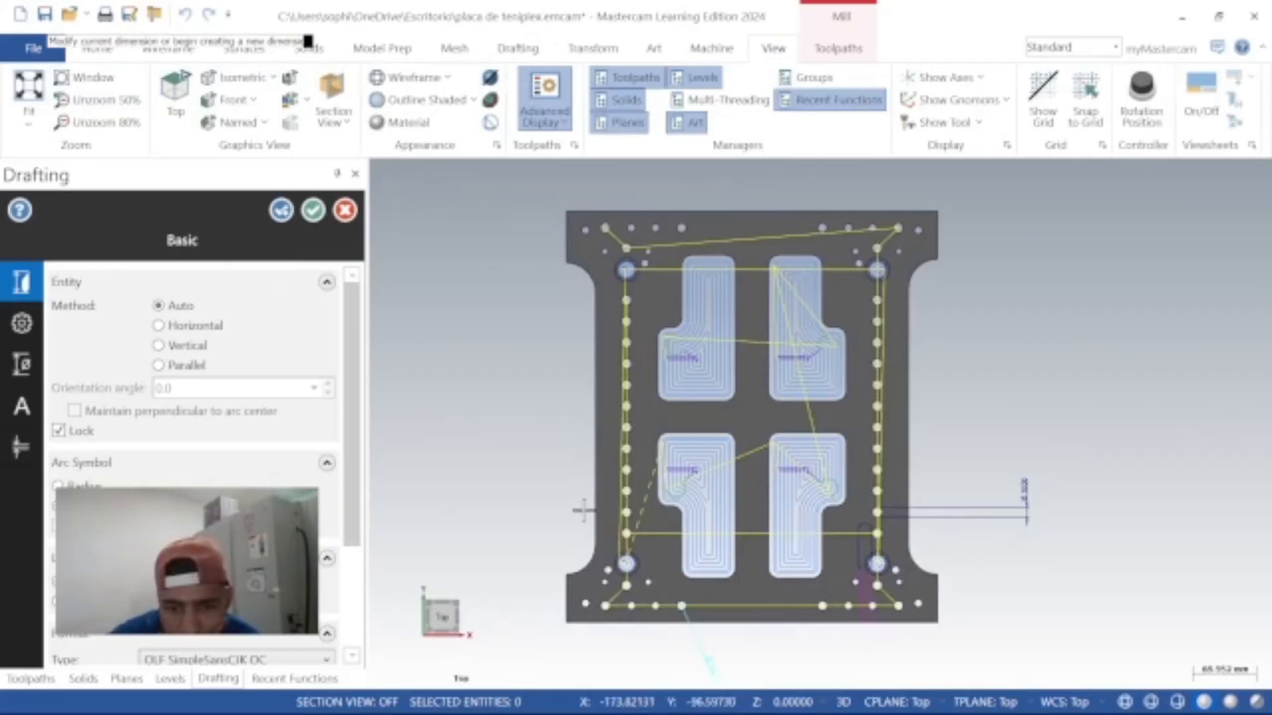
left_click(605, 583)
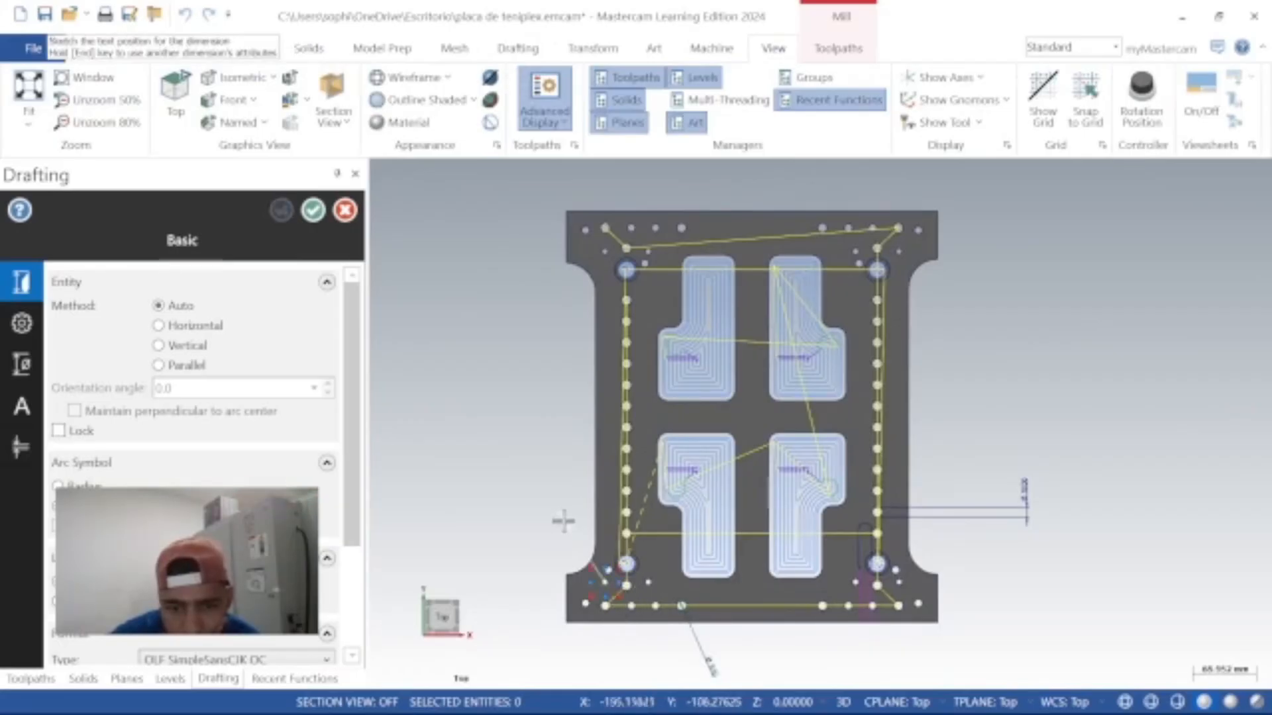
left_click(540, 547)
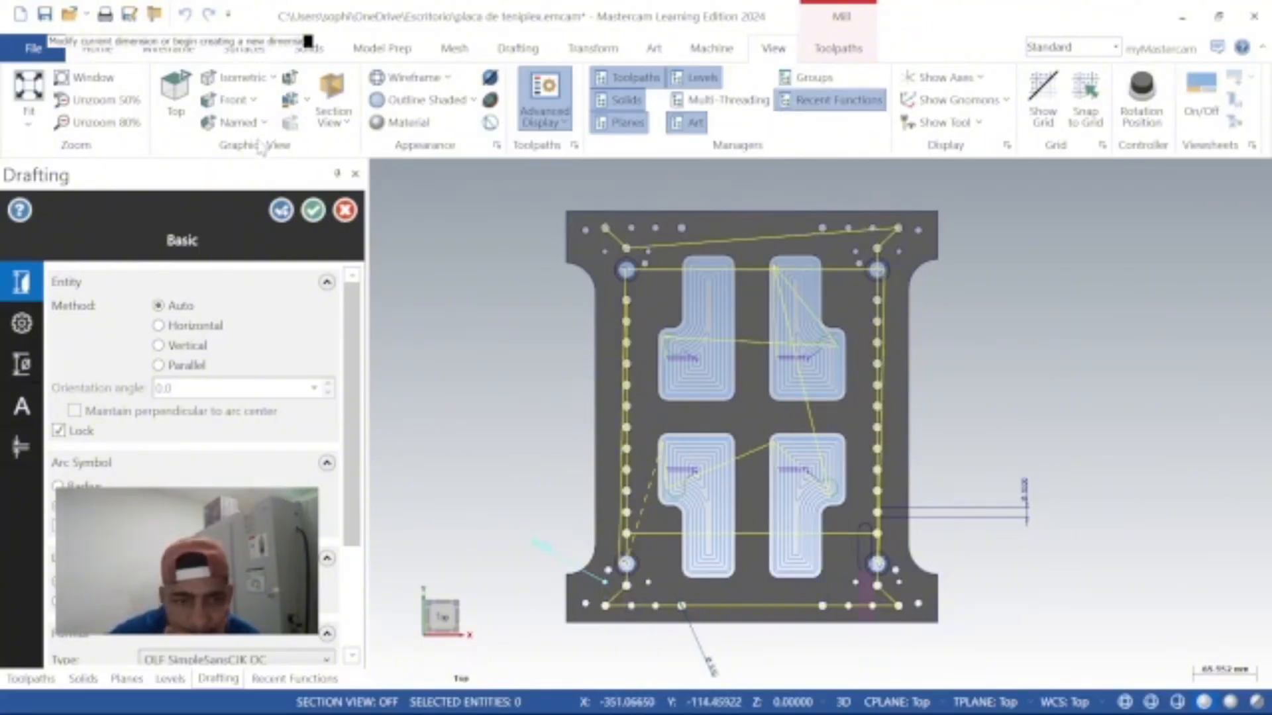
left_click(313, 210)
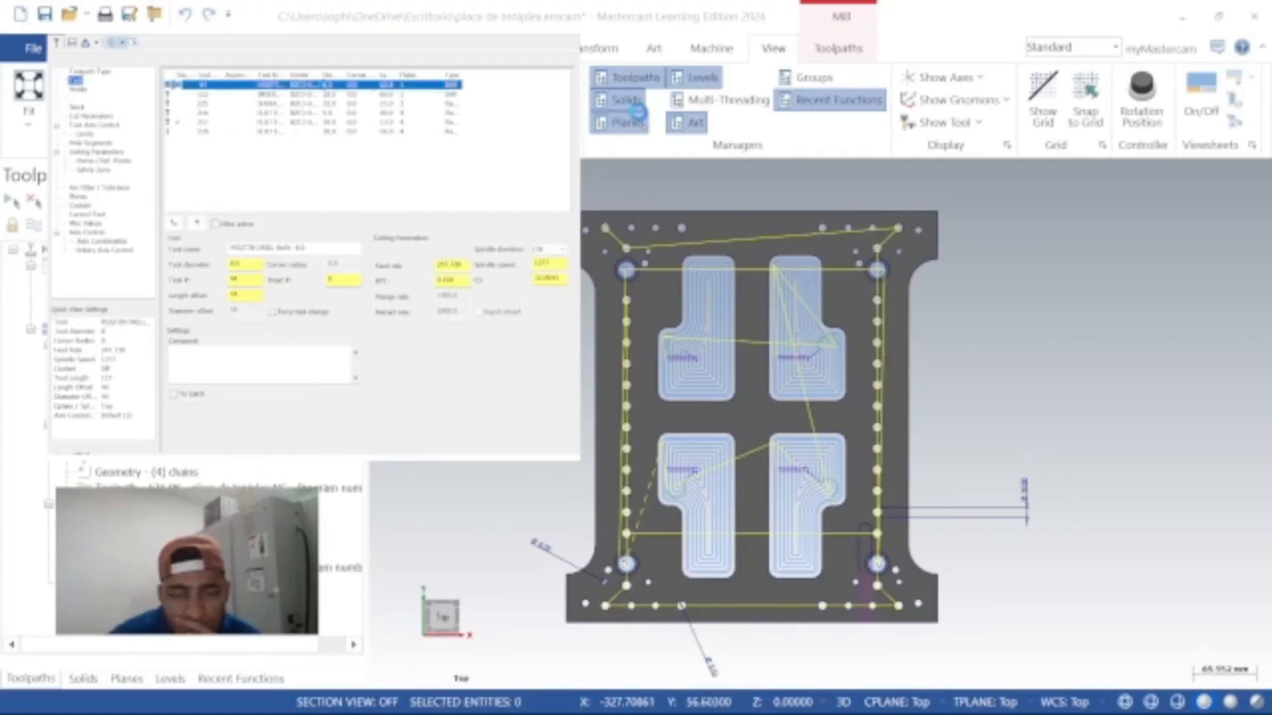
Step: Set the drill's diameter to 10 mm and accept the drill toolpath parameters
double_click(324, 84)
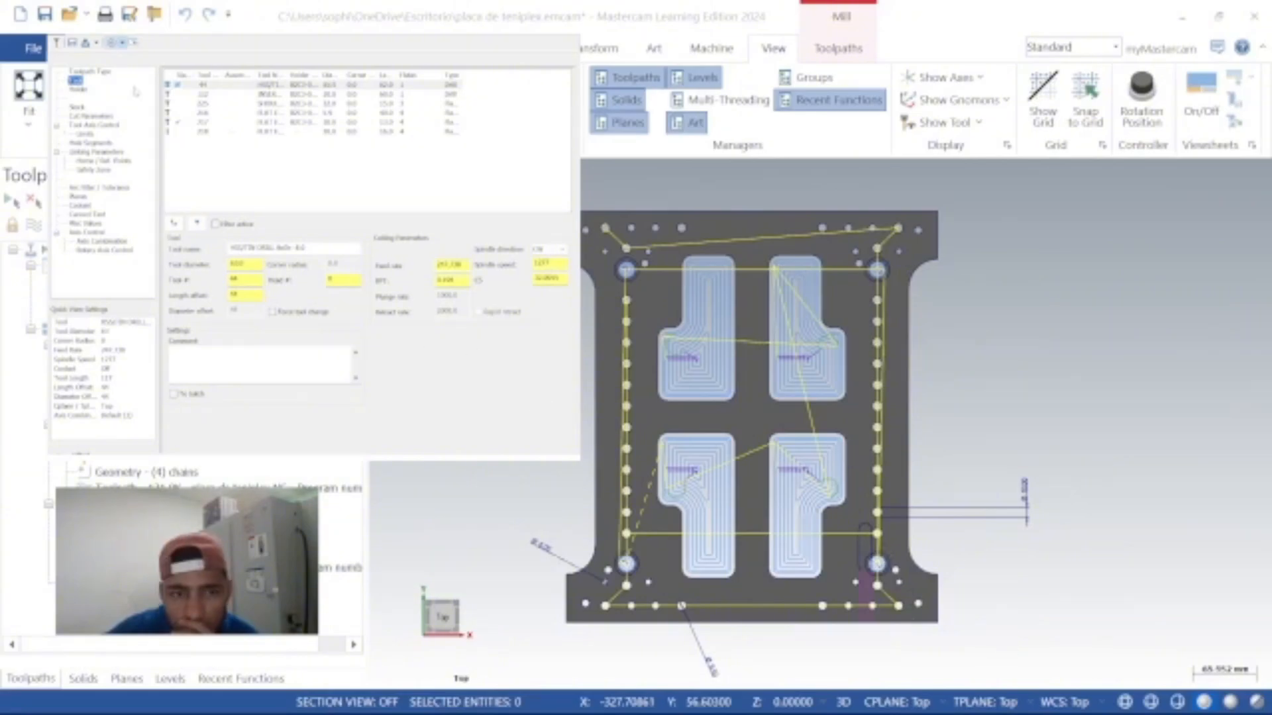
left_click(72, 46)
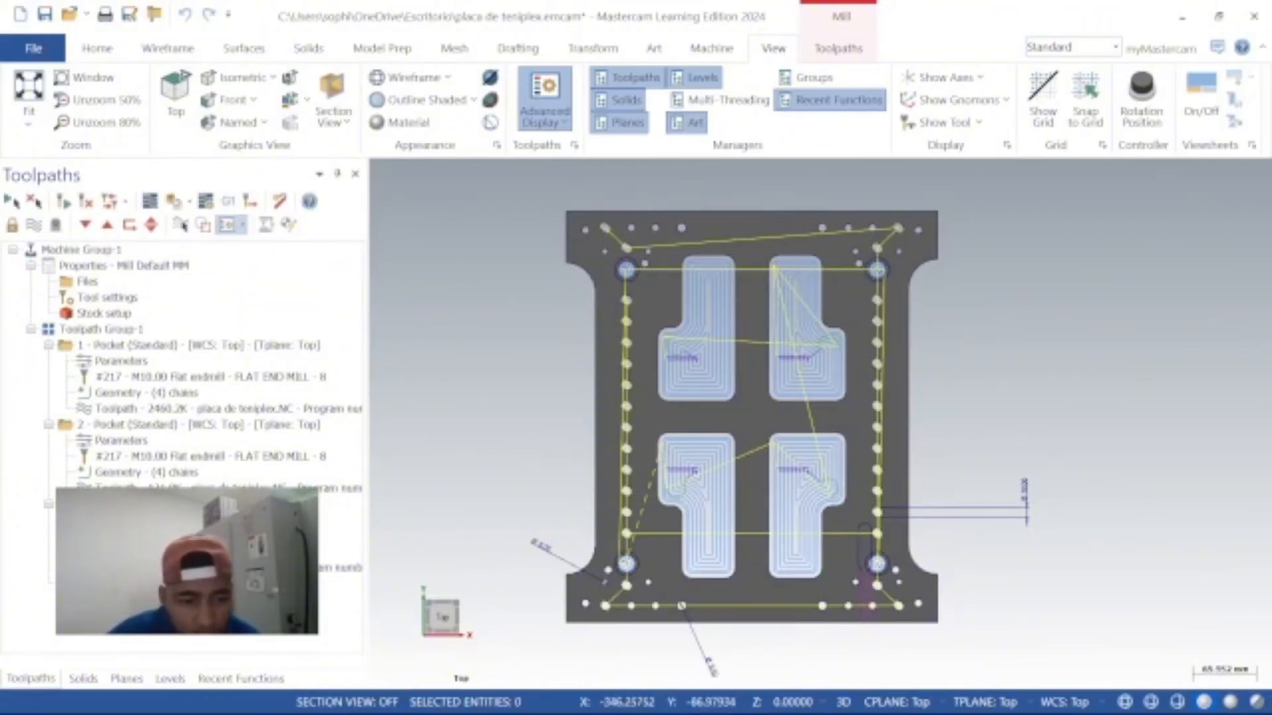
Step: Create a drill toolpath on the innermost and outermost holes of the four hole groups along the plate's upper and lower edges
left_click(833, 49)
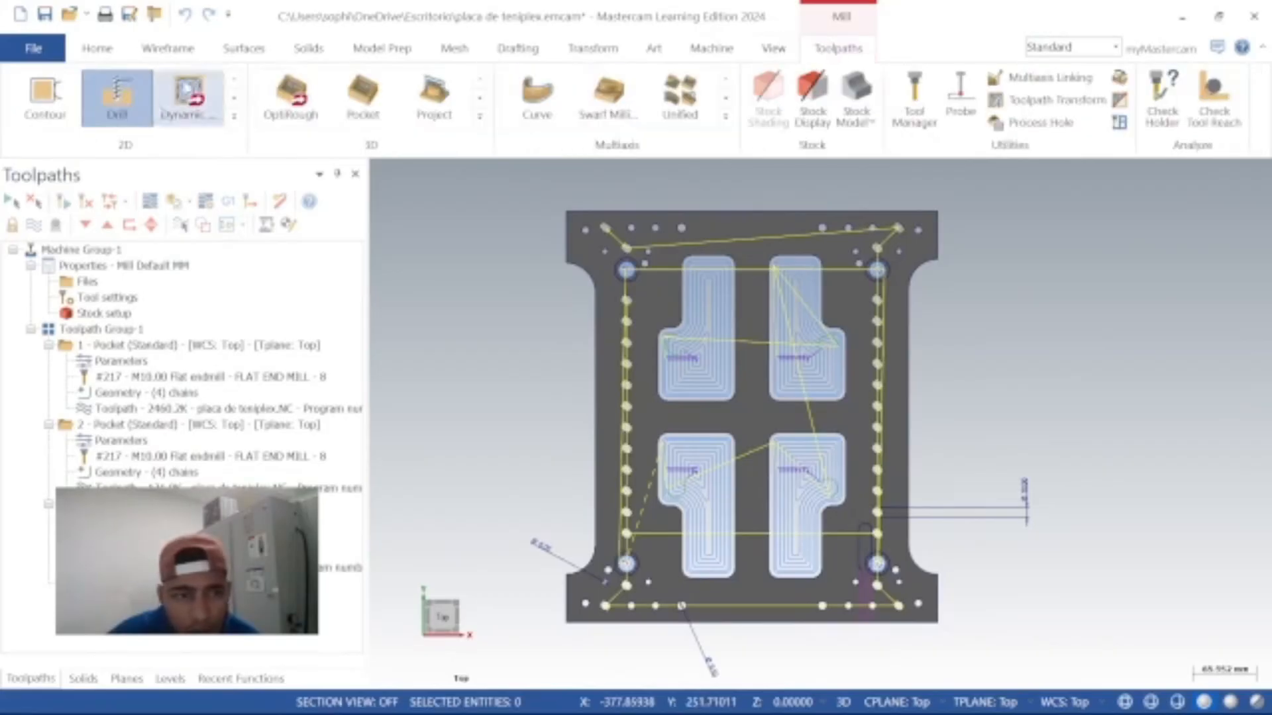
left_click(117, 96)
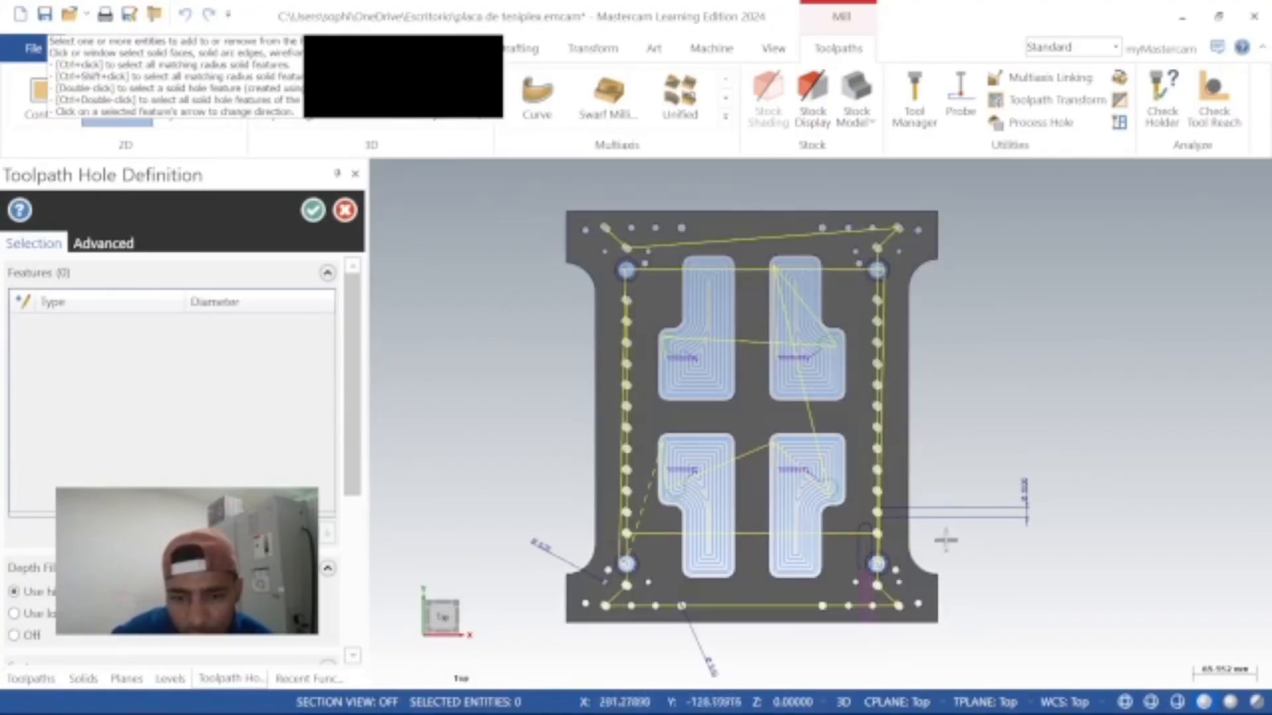
left_click(681, 606)
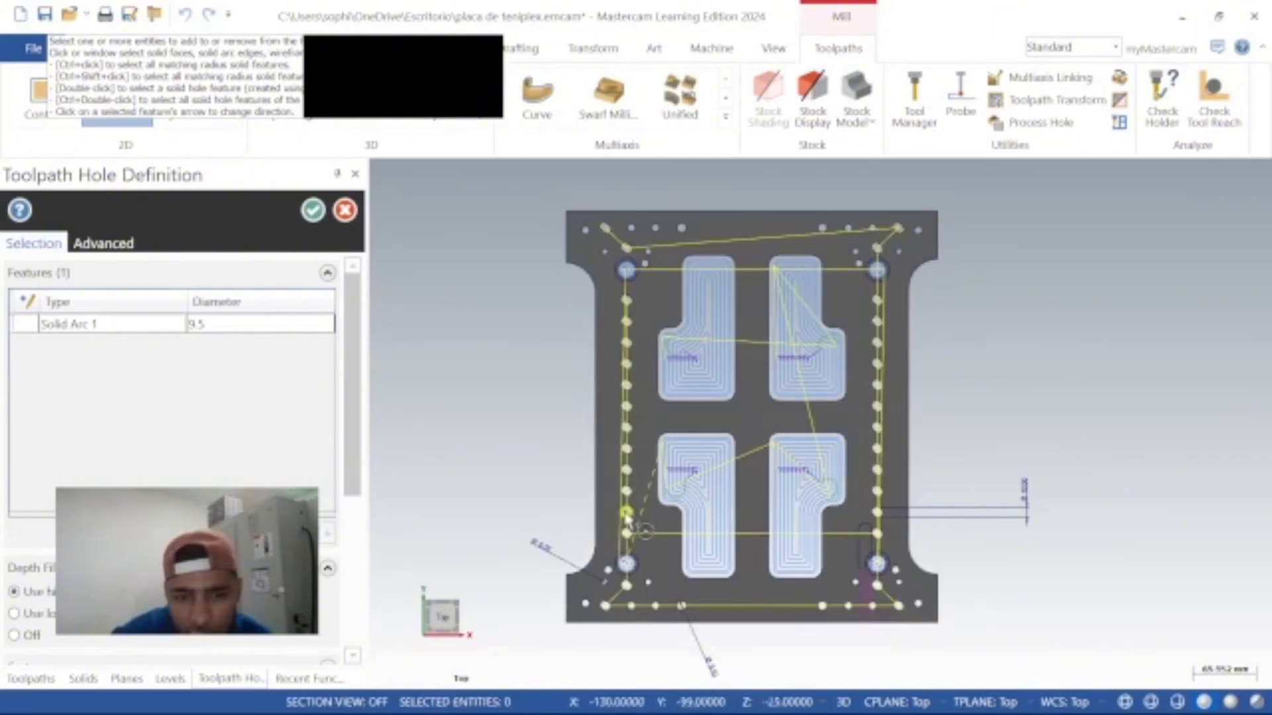
left_click(605, 605)
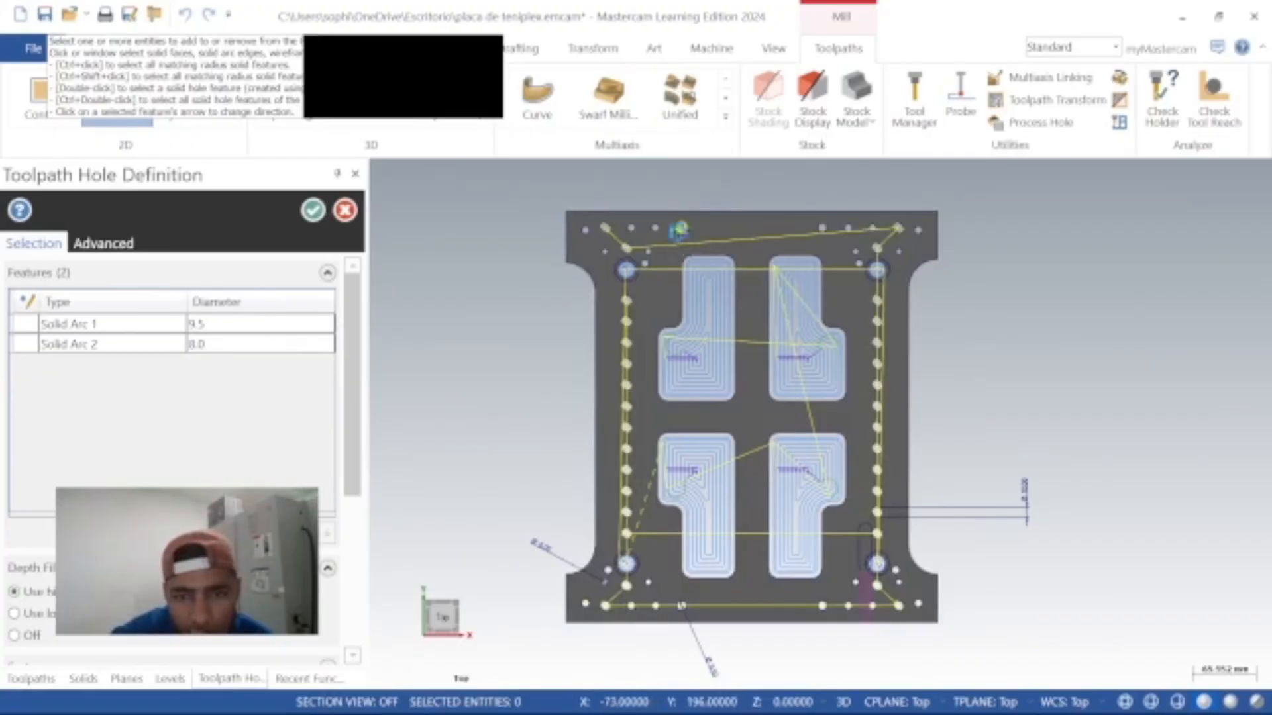
left_click(606, 229)
left_click(587, 232)
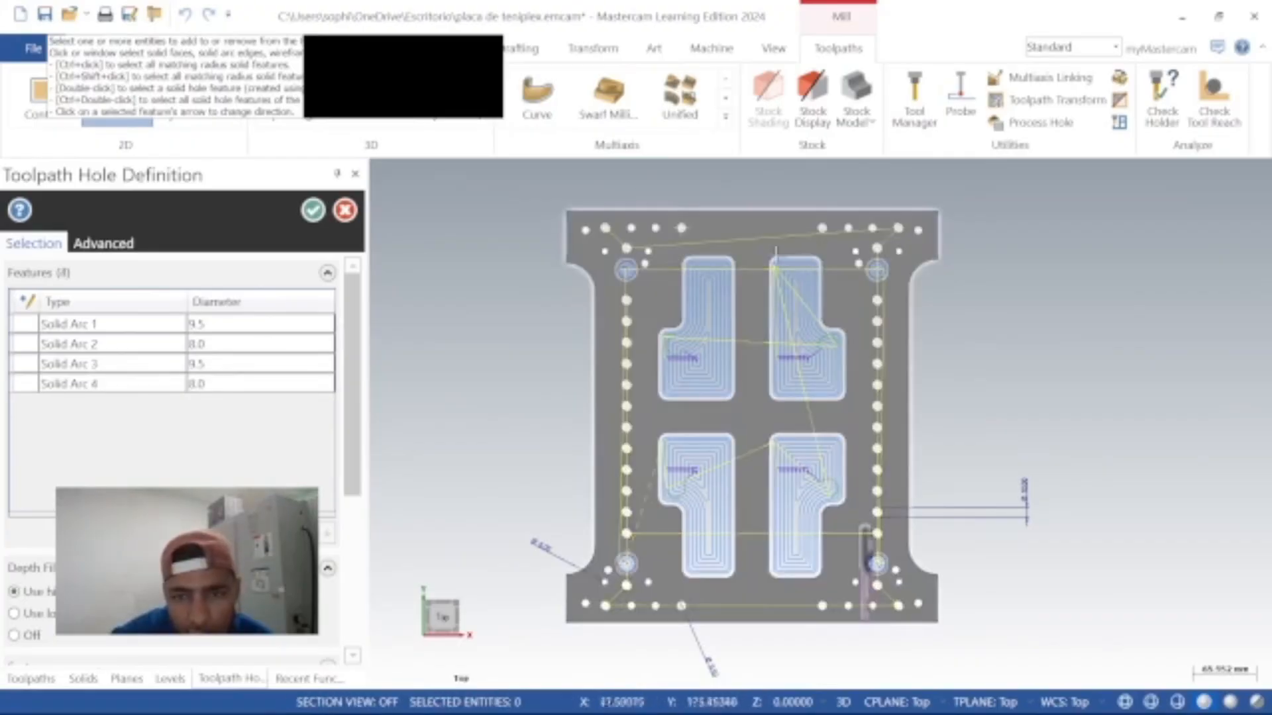
left_click(833, 233)
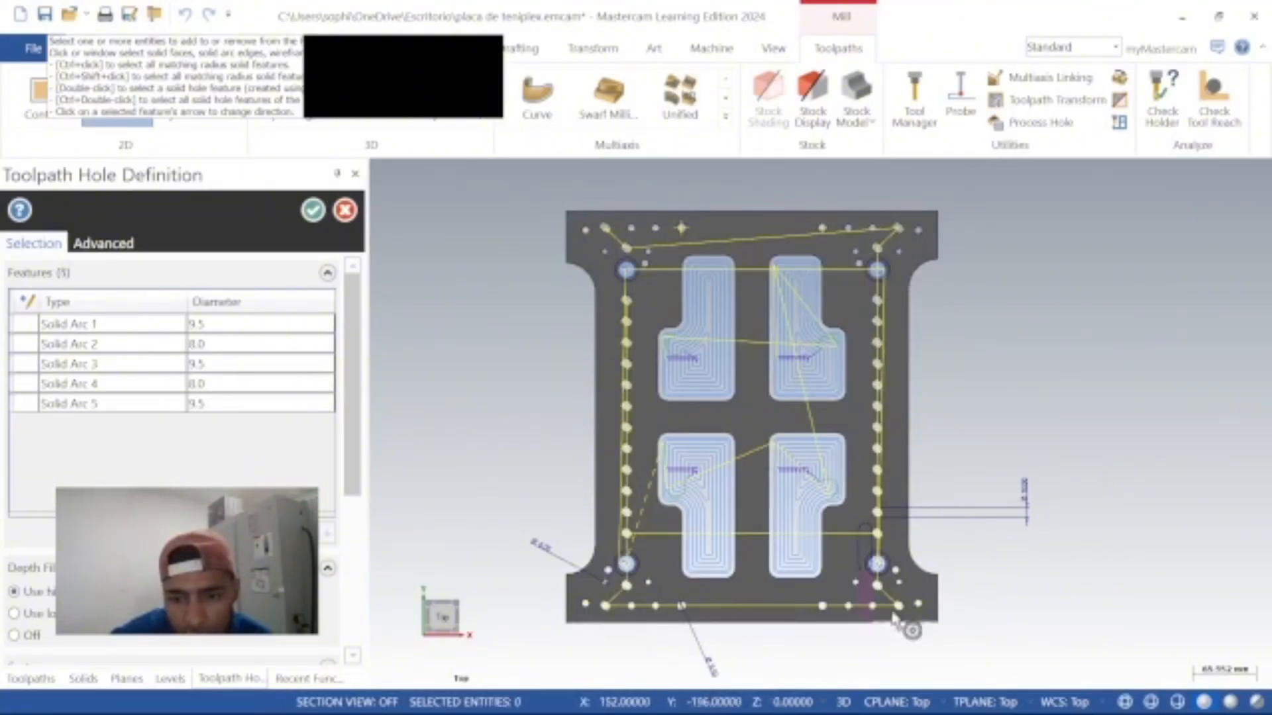
left_click(824, 608)
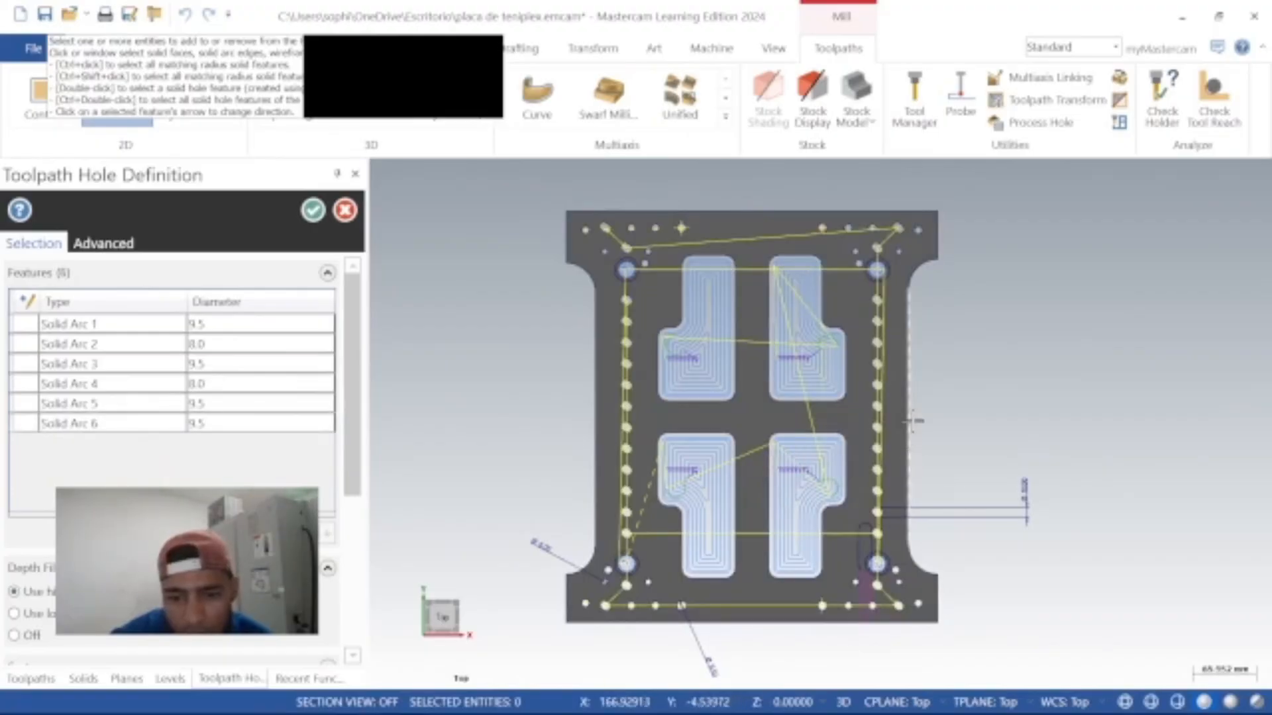
left_click(921, 605)
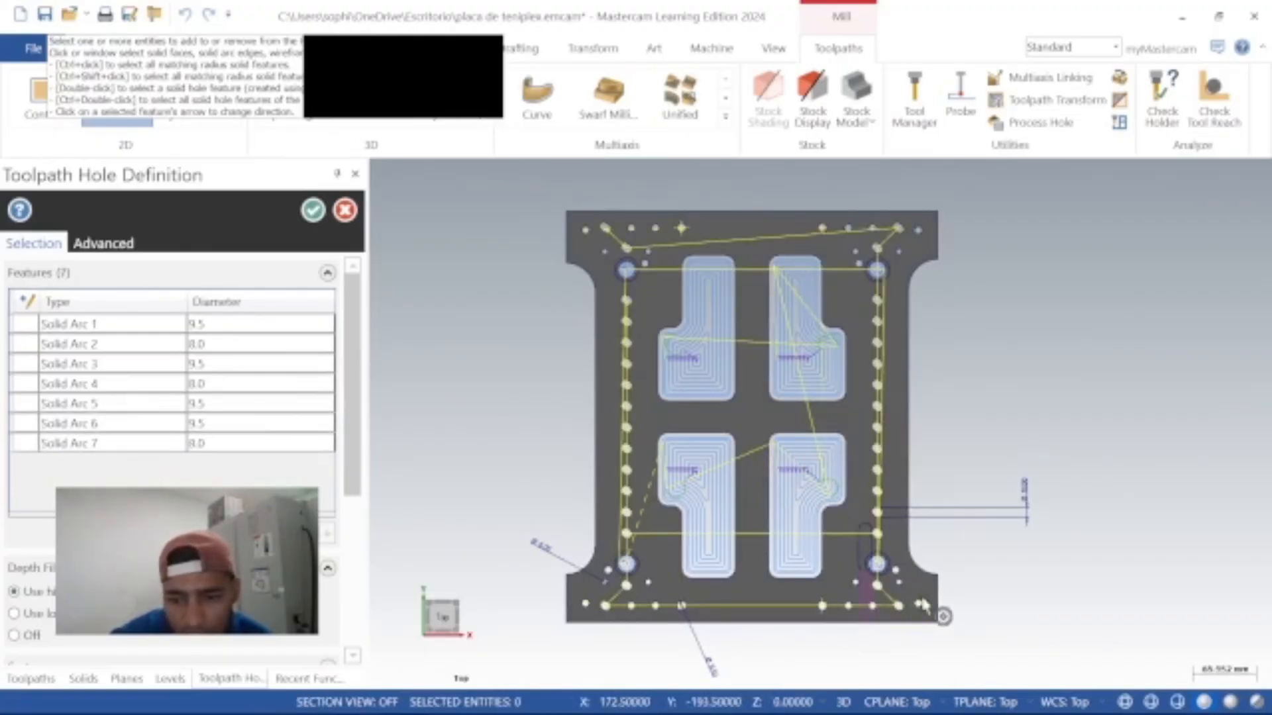
left_click(918, 230)
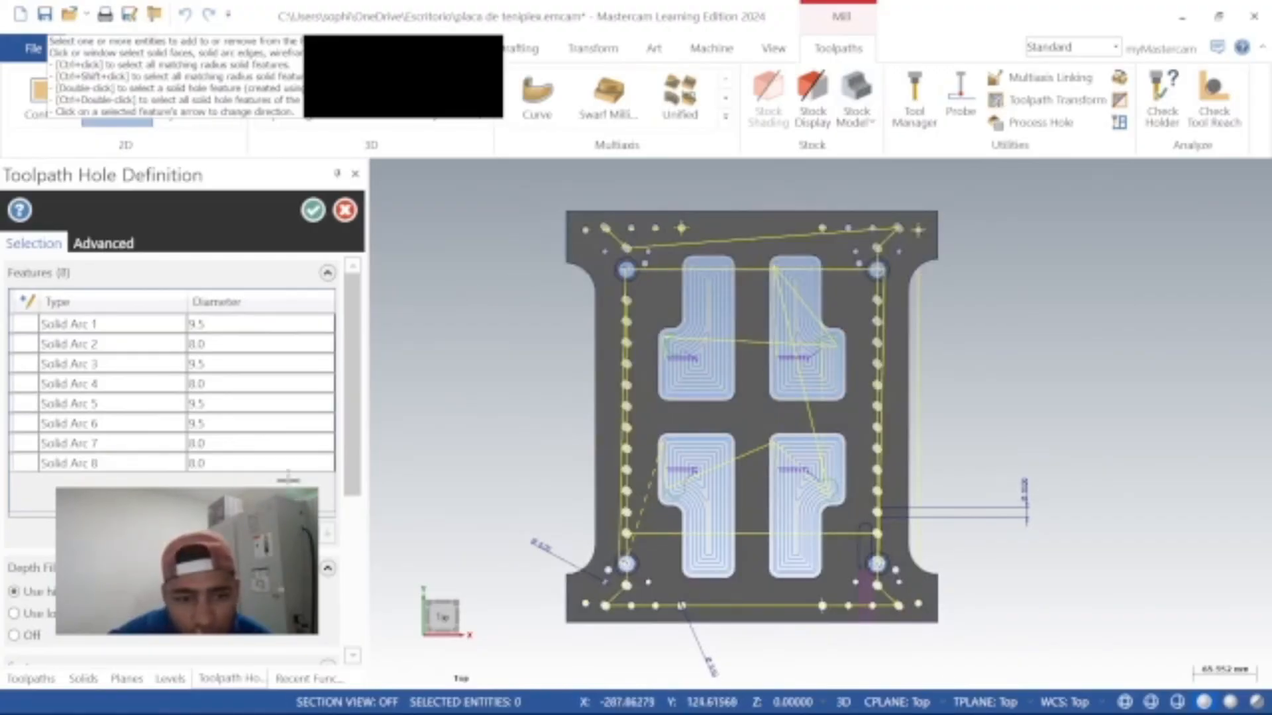
left_click(312, 210)
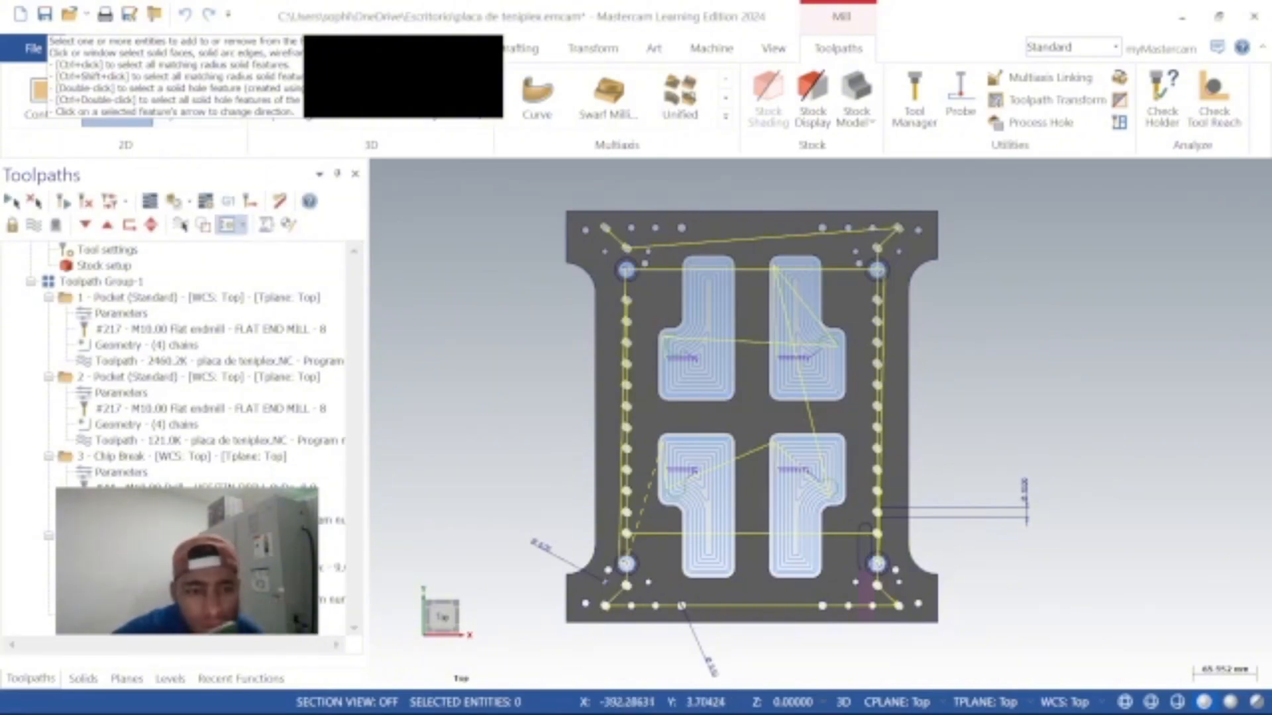
left_click(90, 205)
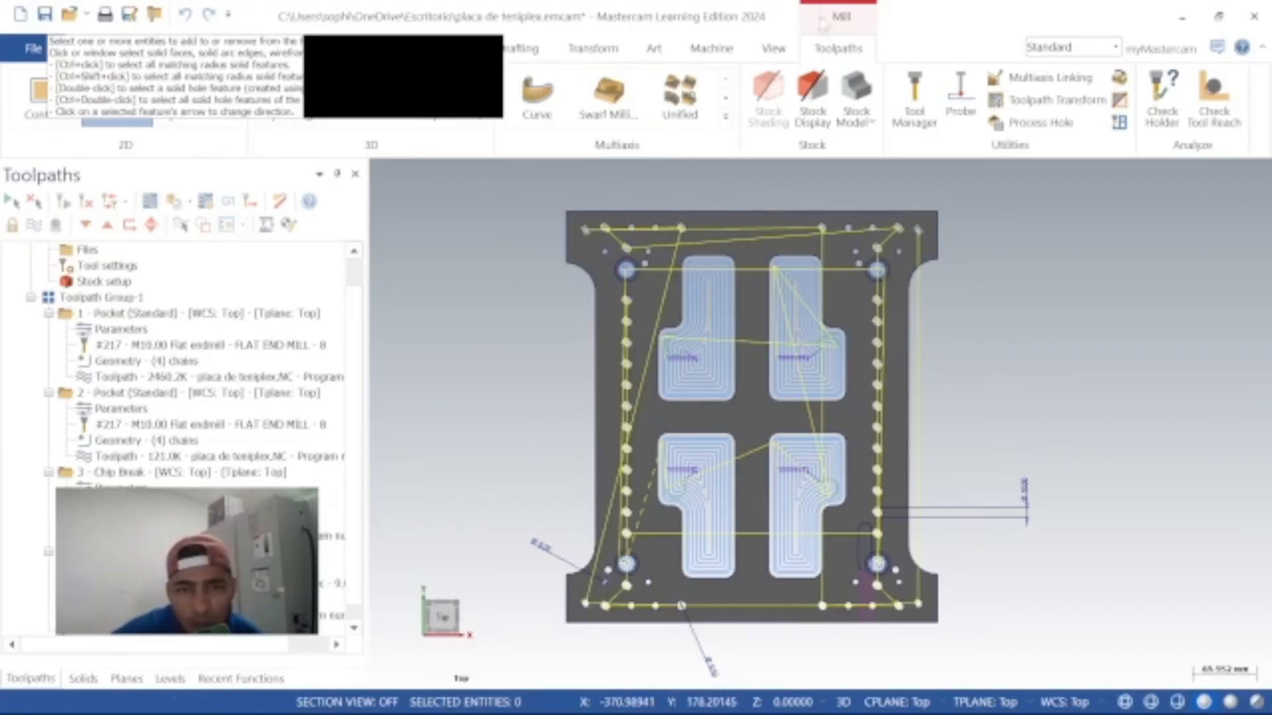
Step: In isometric view, create a 2D Contour toolpath around the plate's outer profile
left_click(775, 47)
key("alt+7")
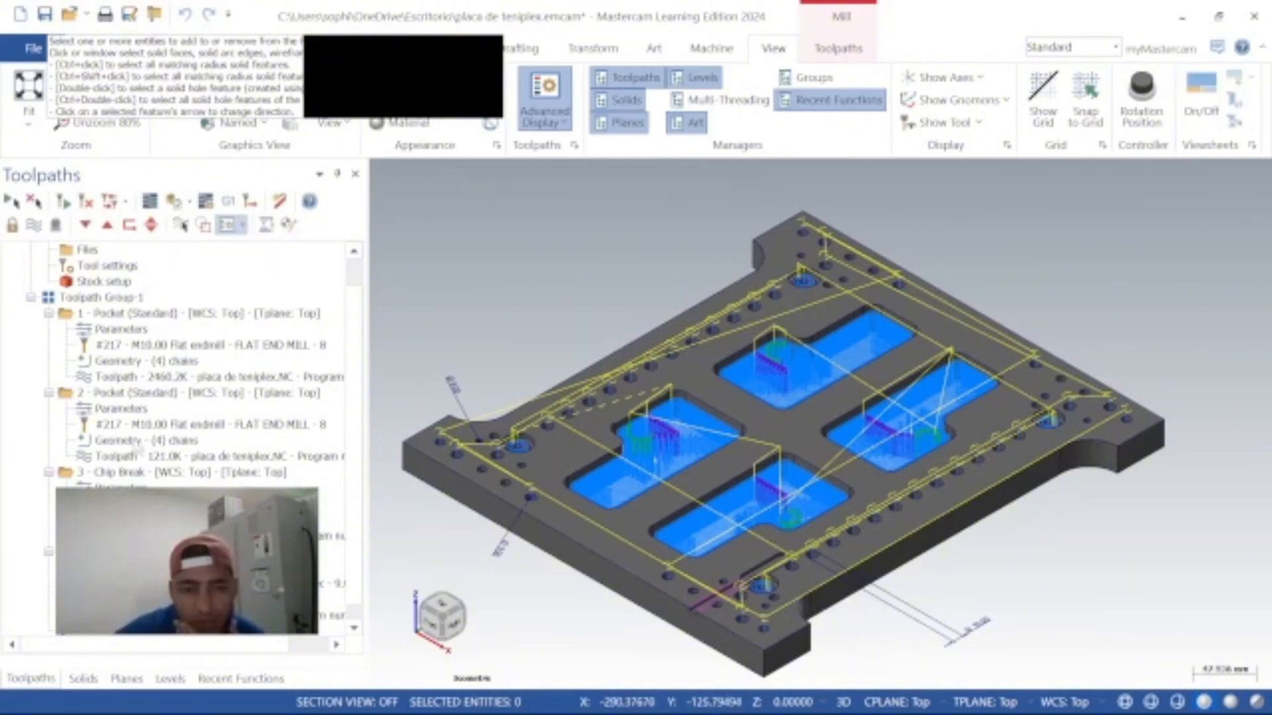
scroll(136, 449, "down", 1)
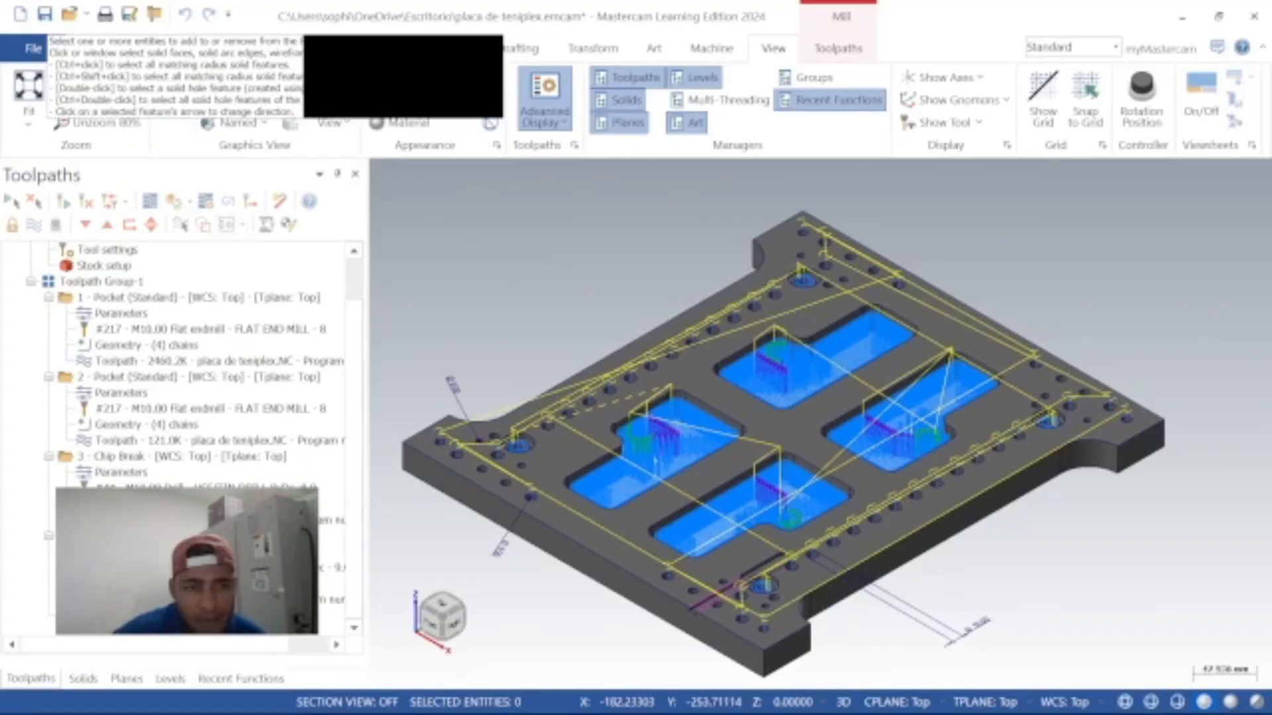
left_click(839, 48)
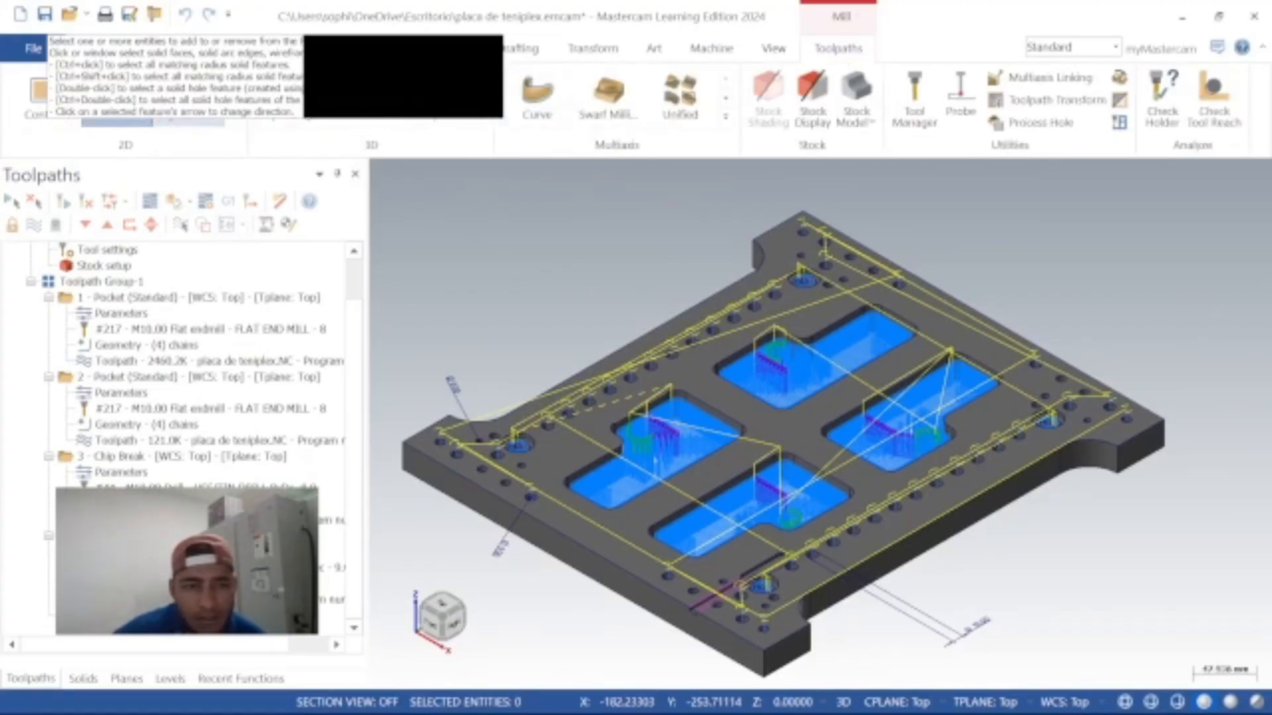
scroll(192, 358, "down", 2)
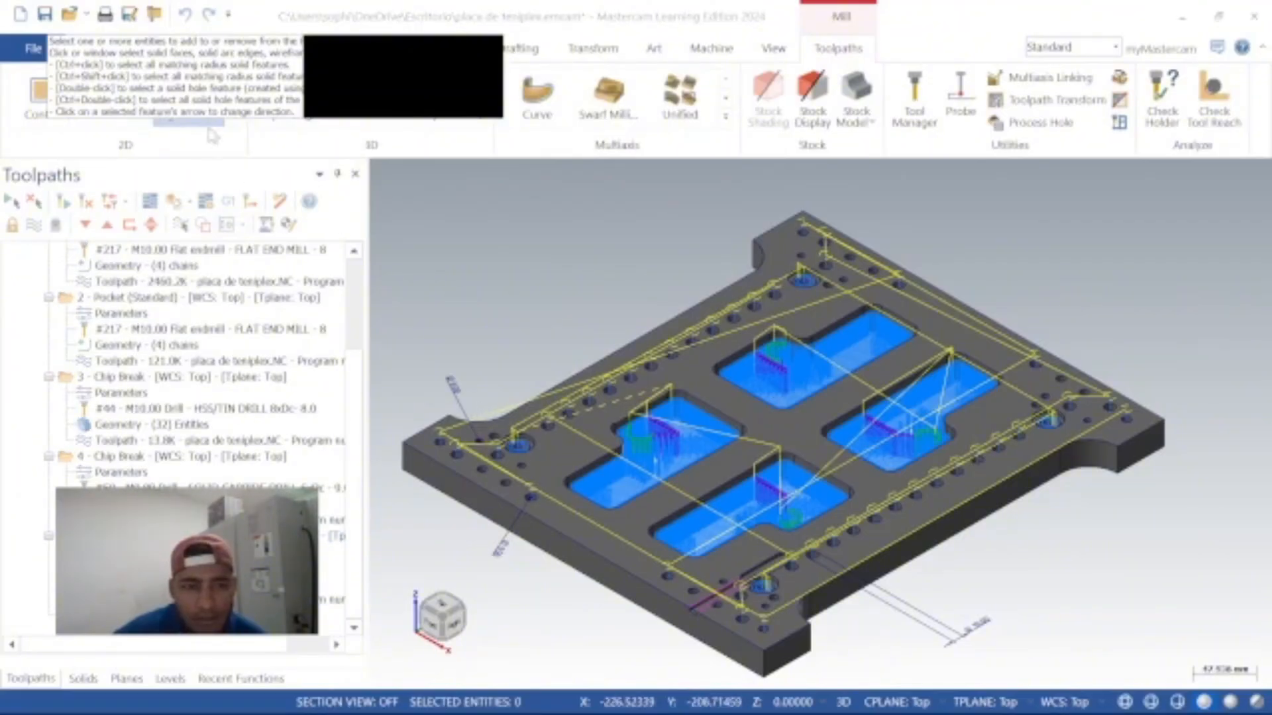
left_click(816, 427)
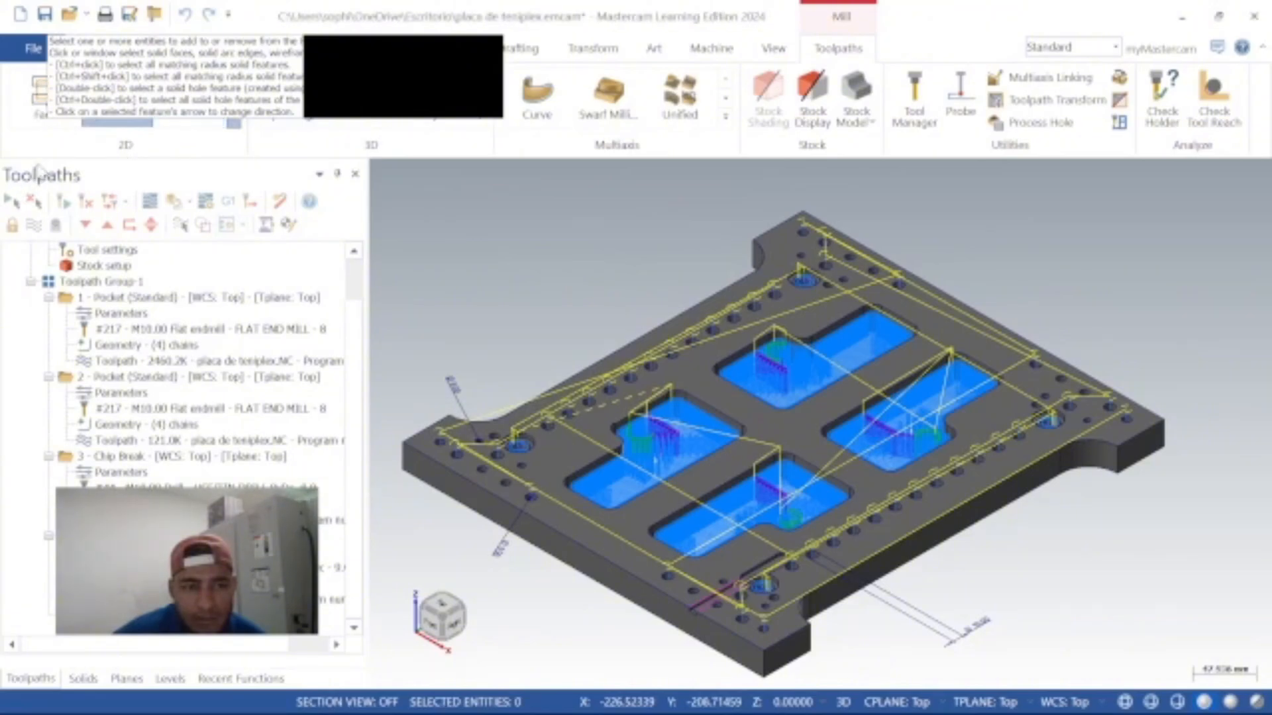
scroll(40, 173, "down", 2)
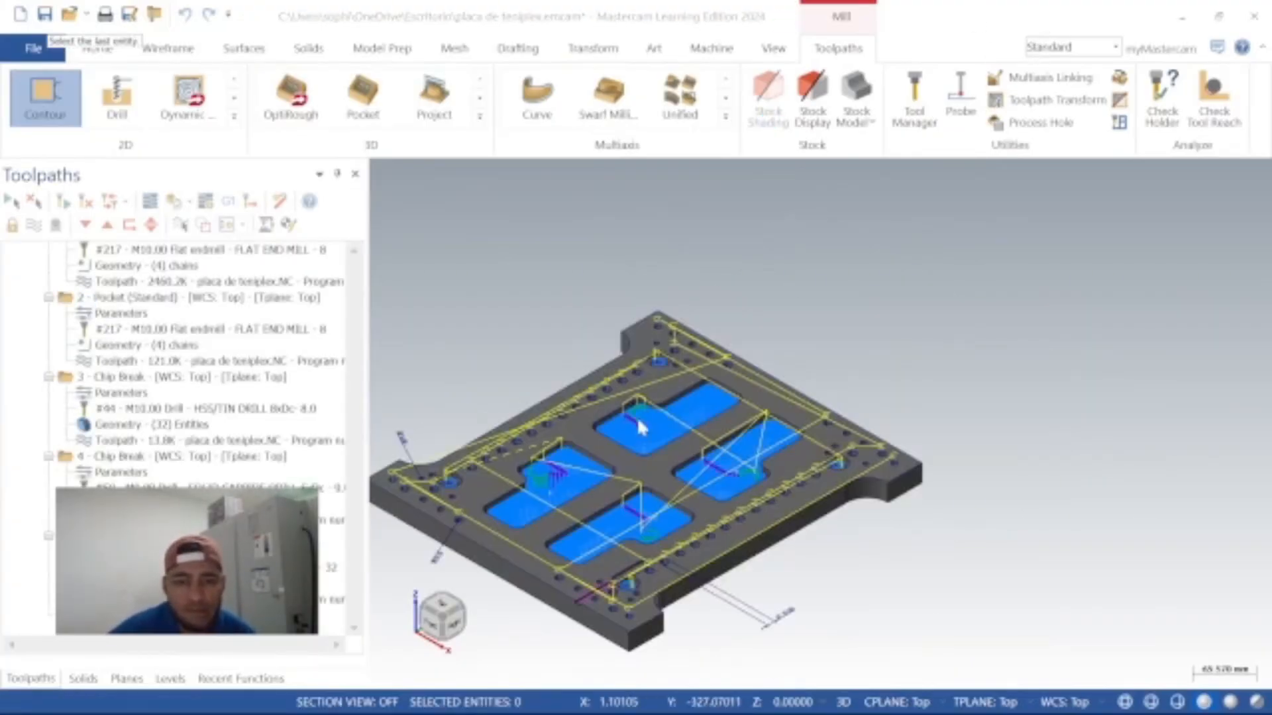
left_click(226, 225)
left_click(86, 202)
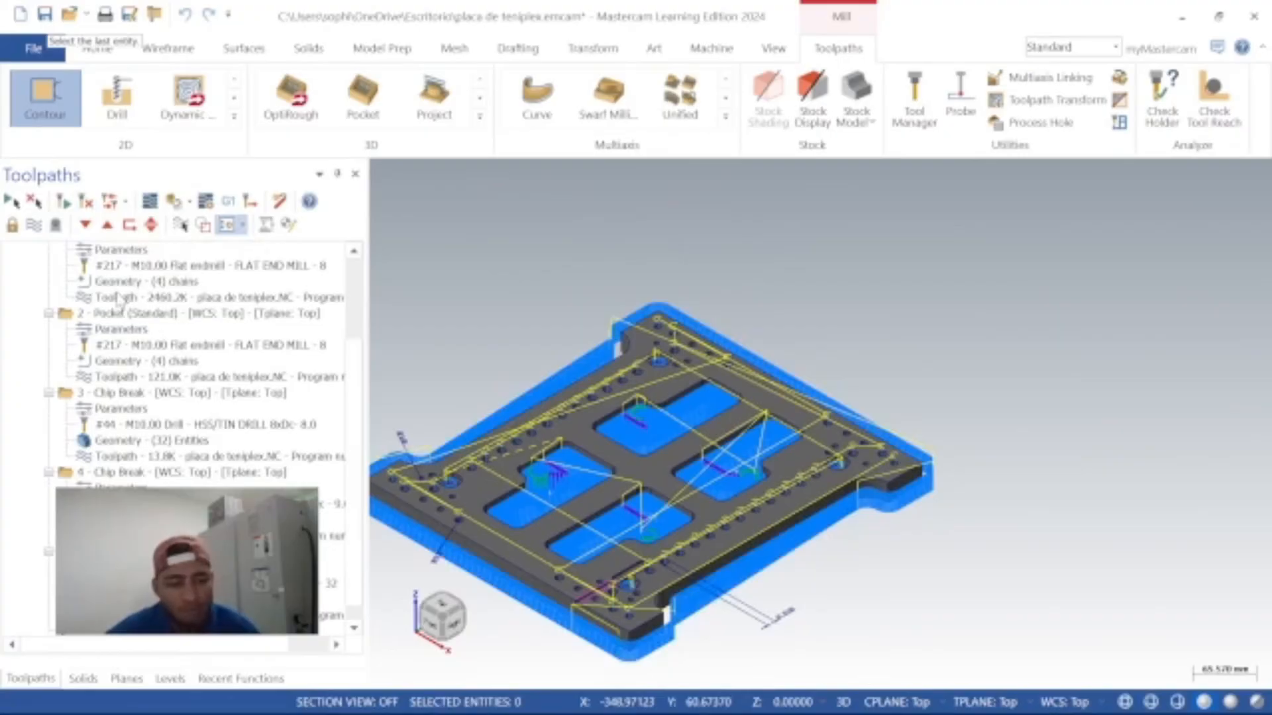
Step: Select the pocket, drill and contour operations and open them in Backplot with the toolpath lines hidden
left_click(133, 473)
left_click(147, 394)
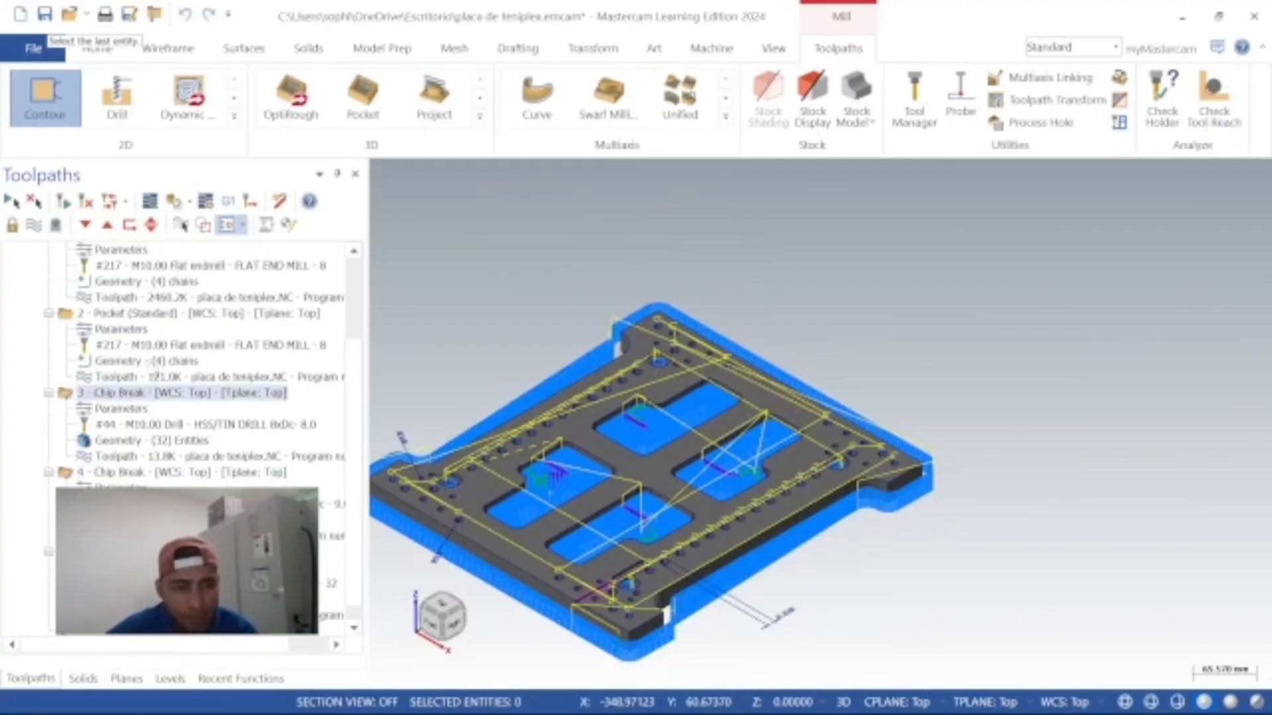
left_click(171, 315, "ctrl")
left_click(171, 315)
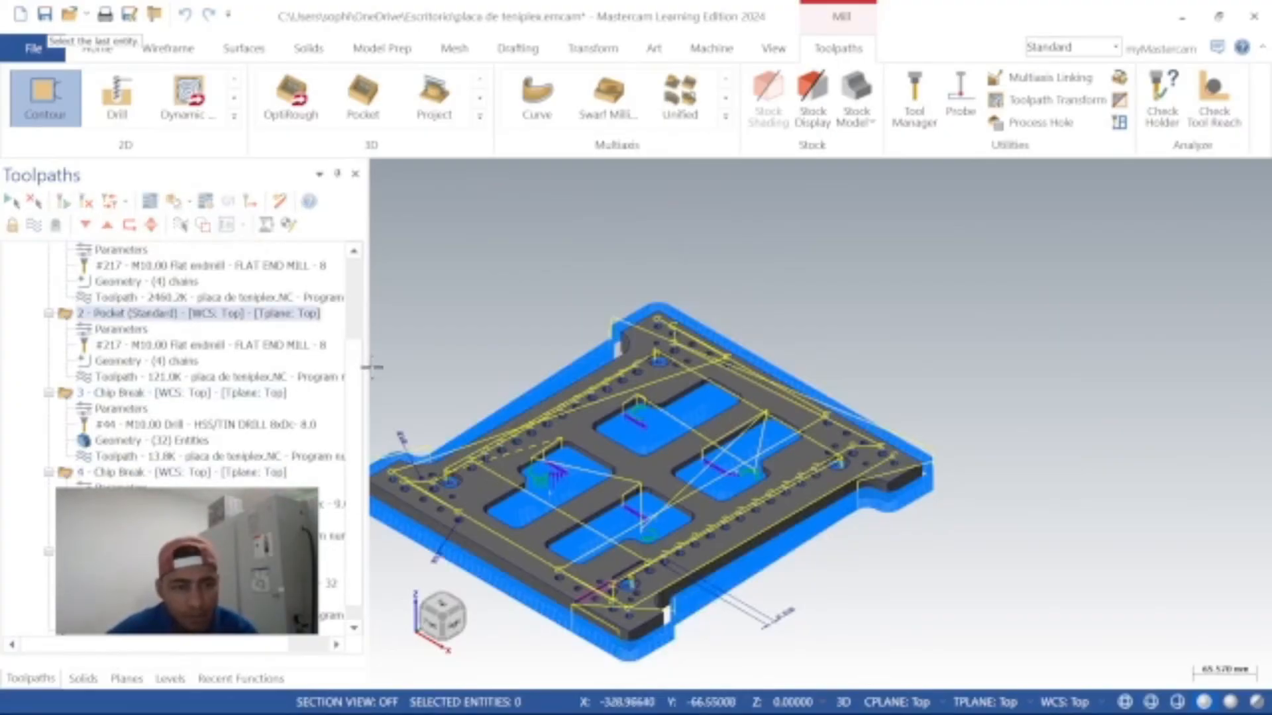
scroll(355, 355, "up", 1)
scroll(355, 355, "up", 3)
left_click(265, 330)
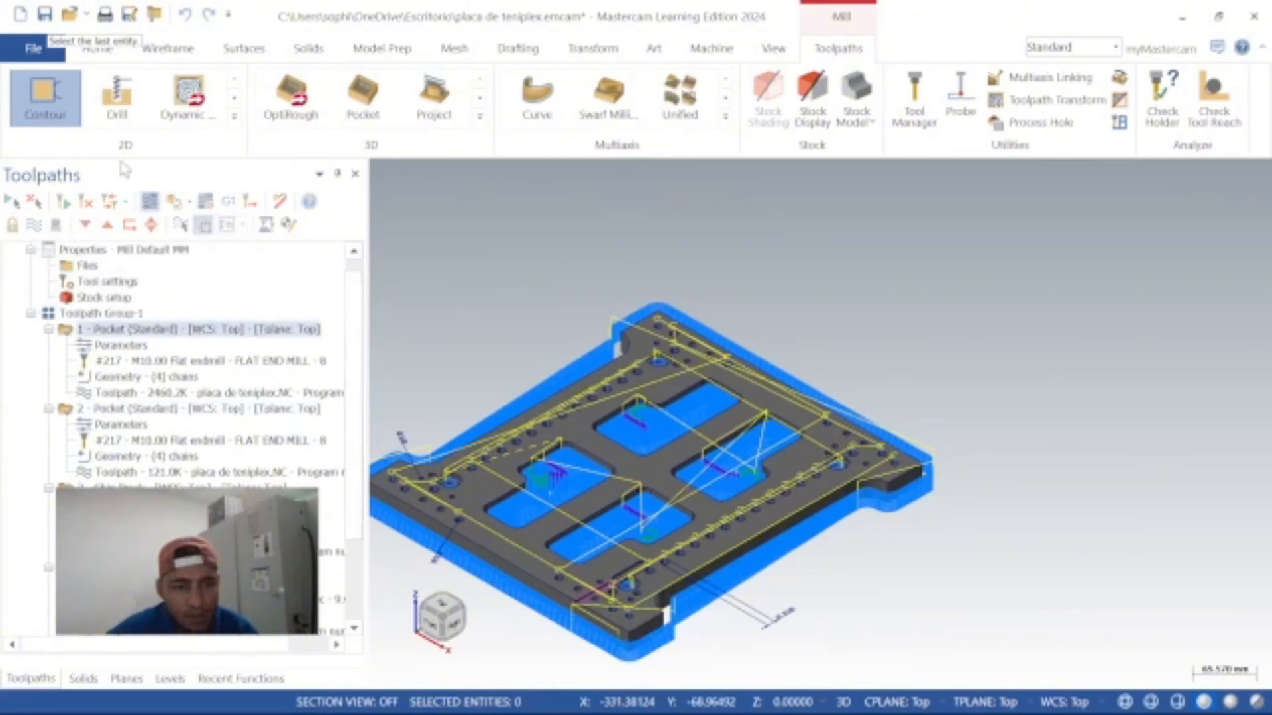
left_click(172, 202)
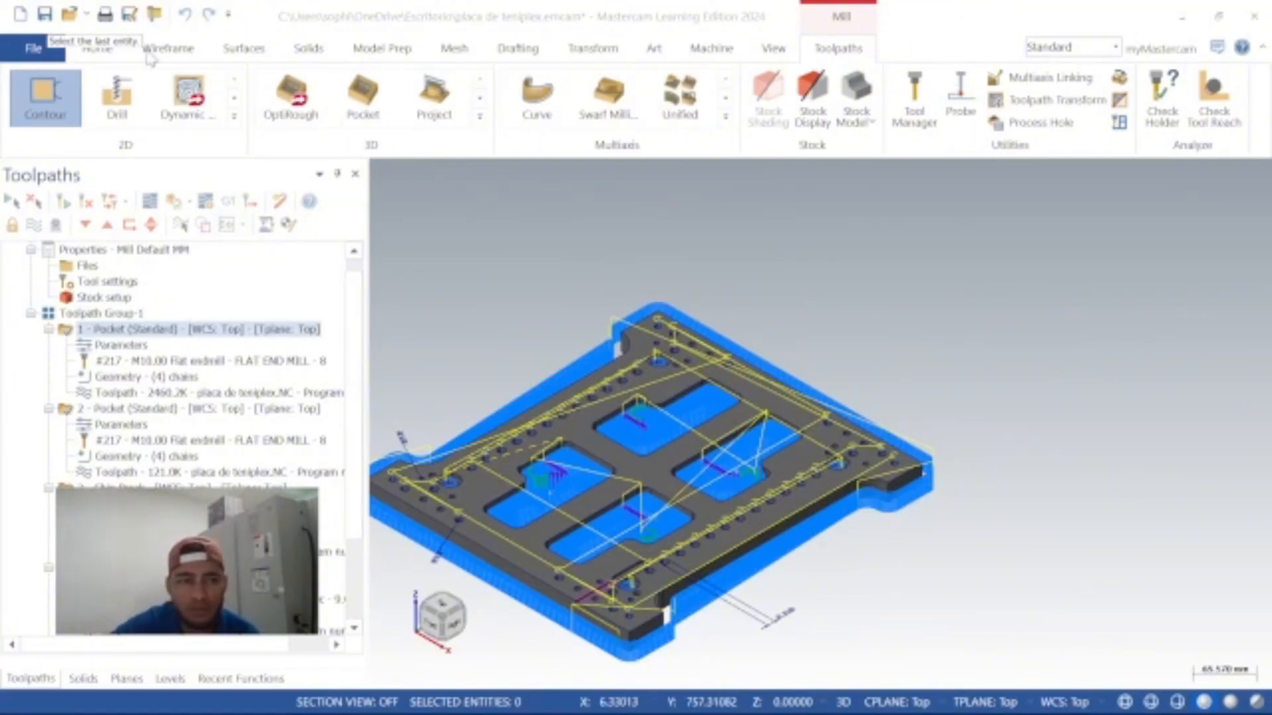
key("alt+t")
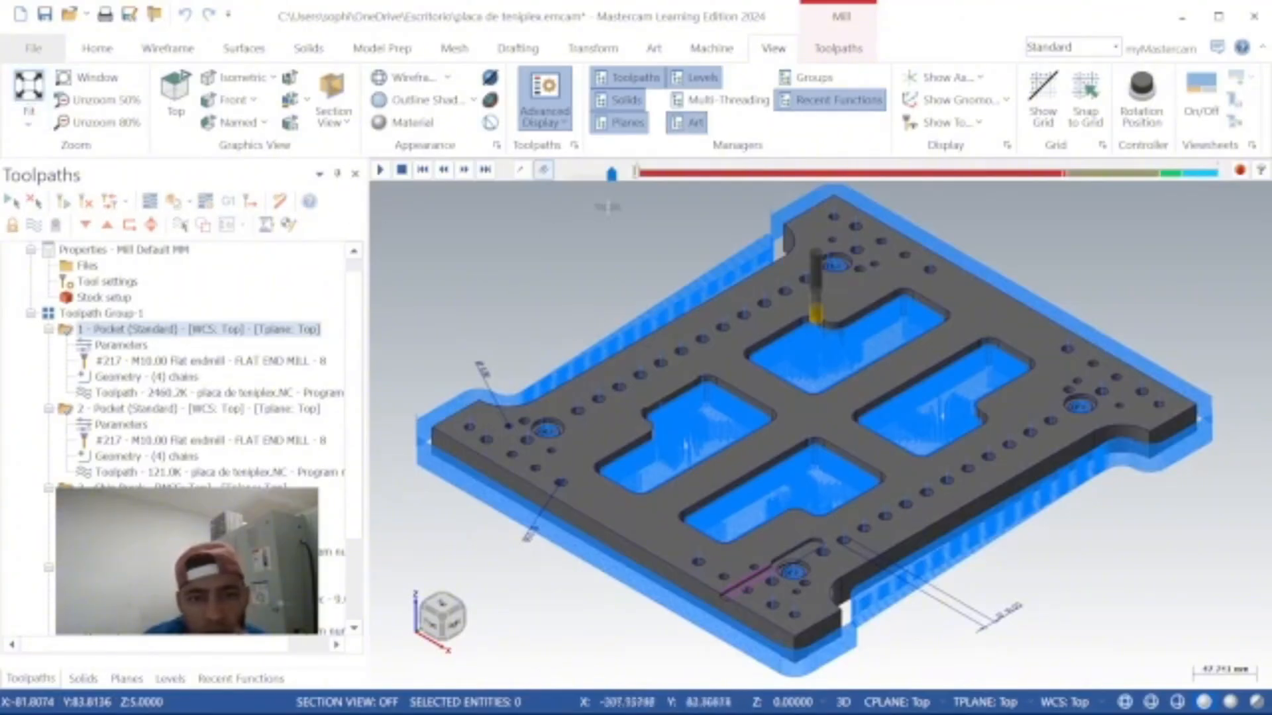
Step: Play the backplot through all the operations, adjusting the playback speed, and close it
left_click_drag(593, 186, 590, 185)
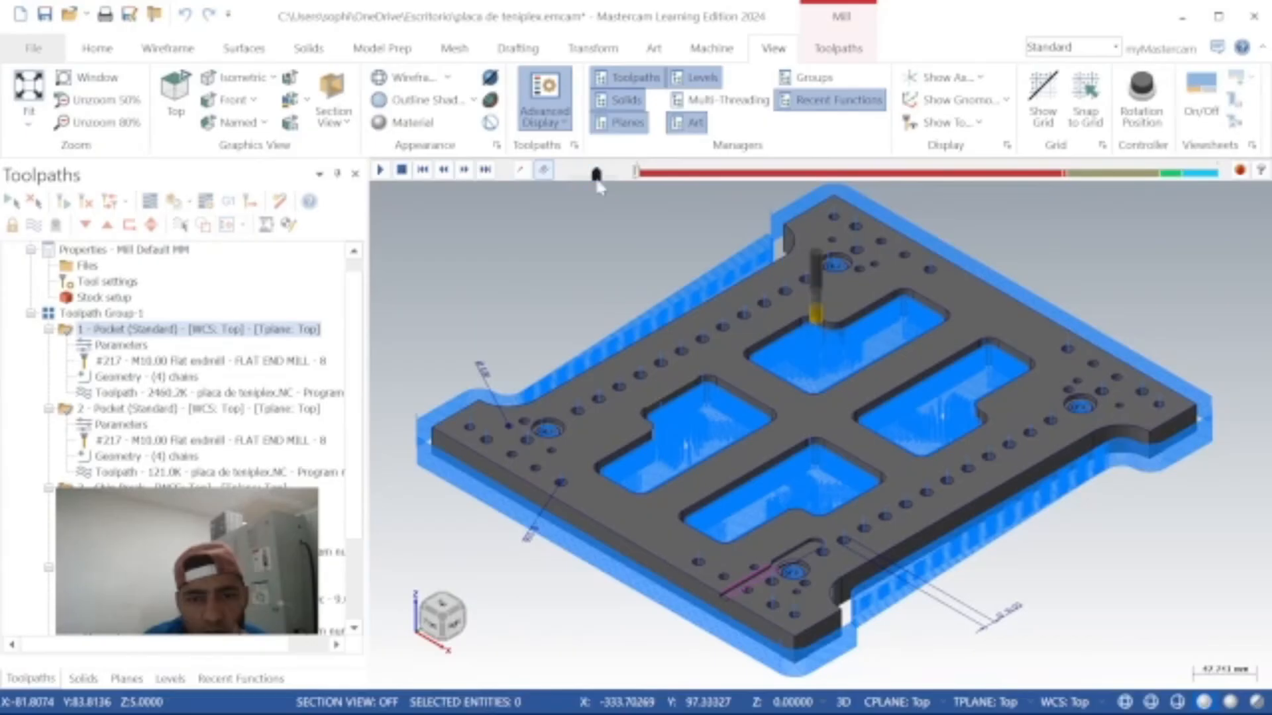
left_click(381, 170)
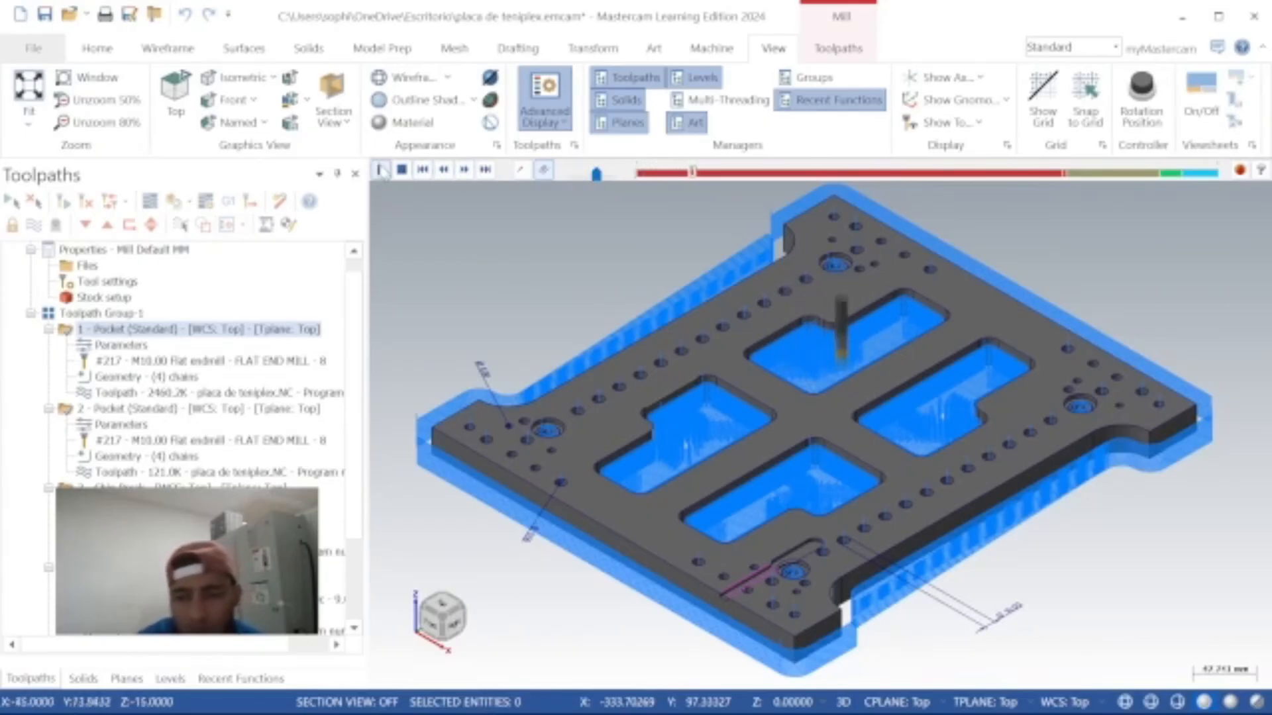
left_click(381, 170)
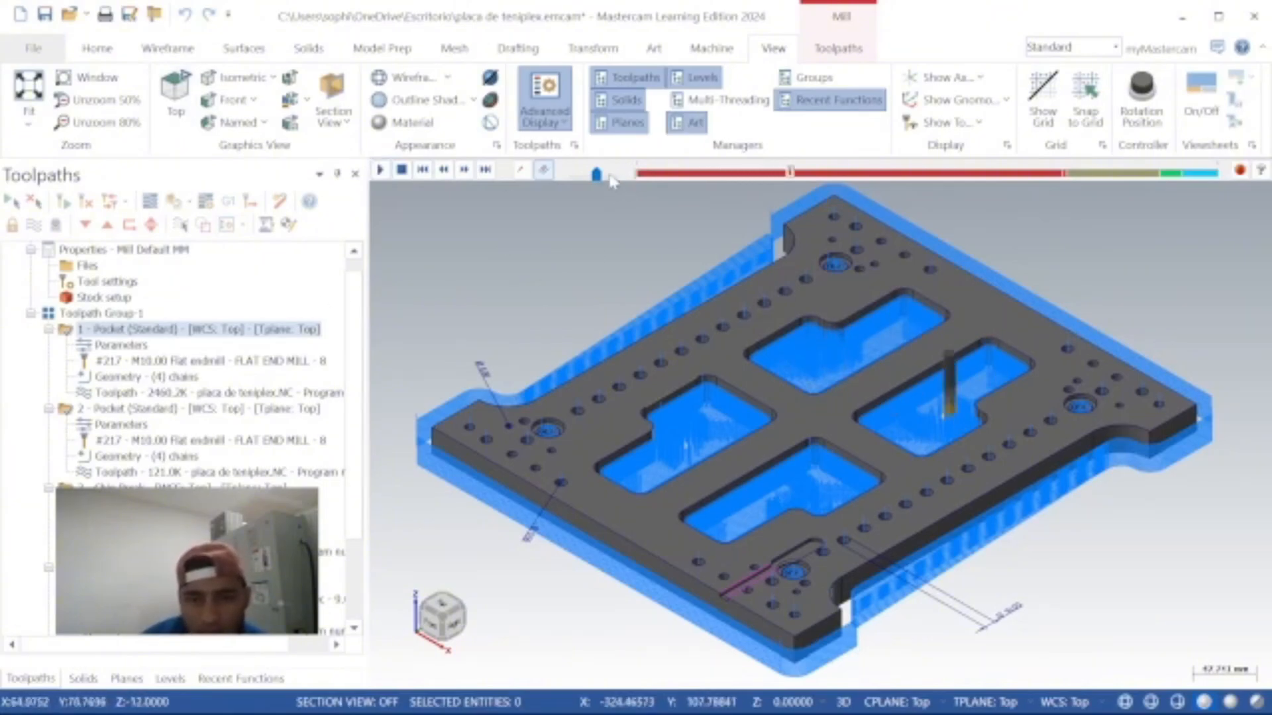
left_click_drag(597, 175, 605, 174)
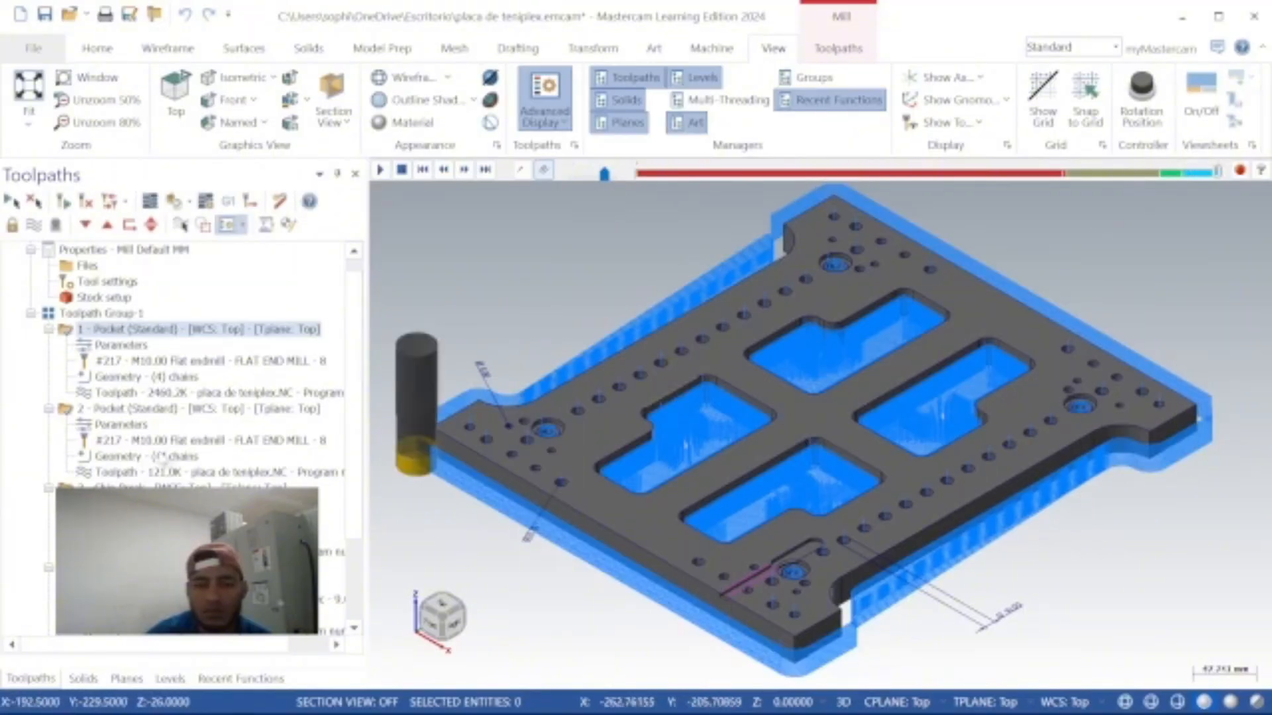
key("Escape")
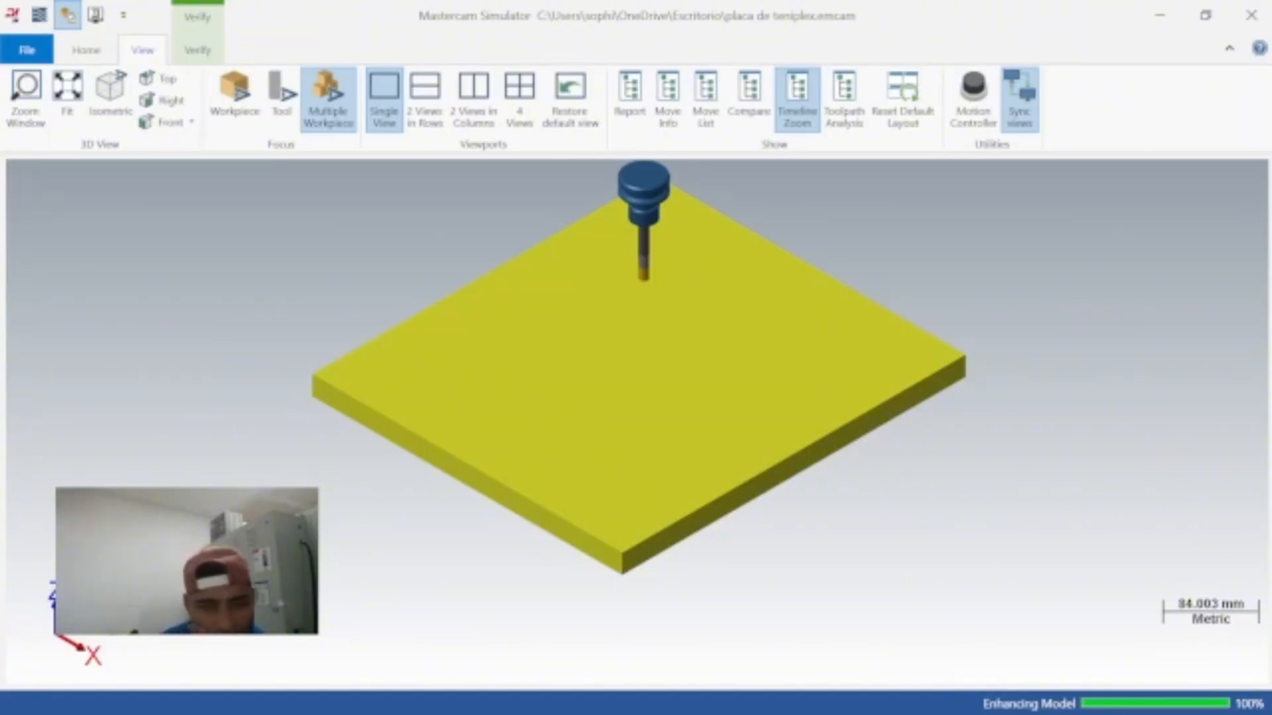
Step: Run the machining verification in Mastercam Simulator and examine the cut plate in top, right and isometric views
key("space")
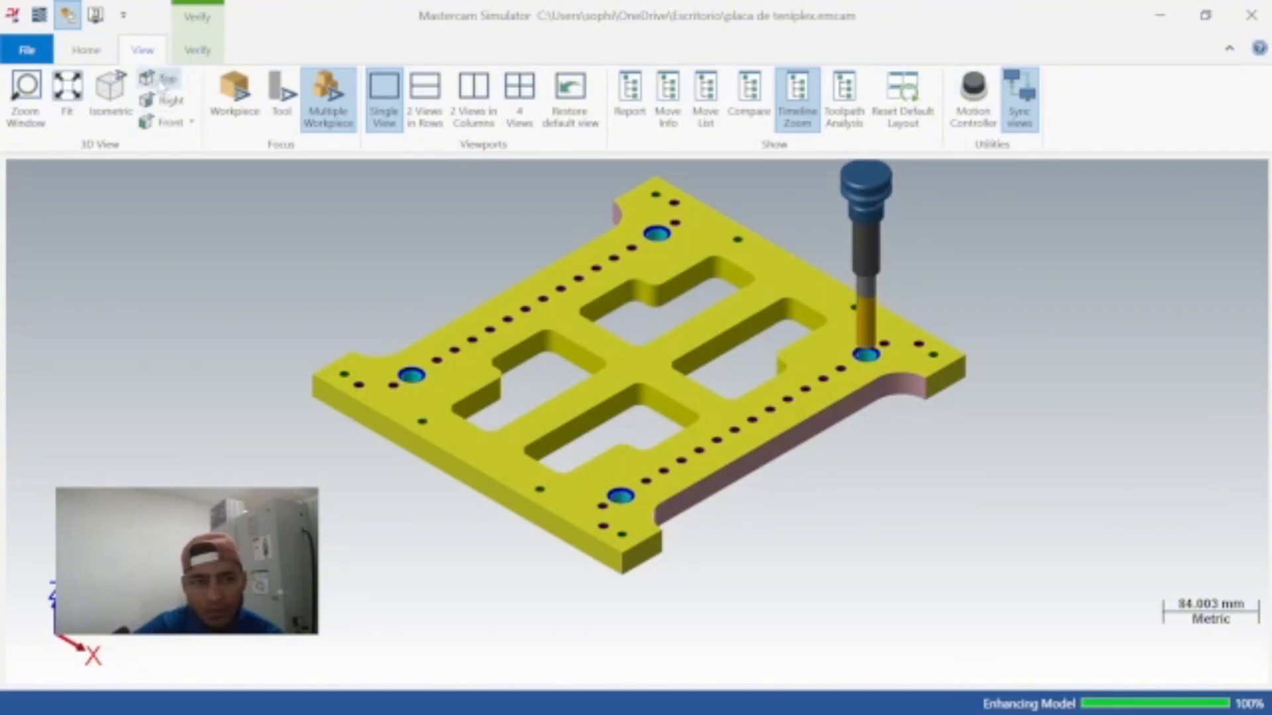
left_click(166, 79)
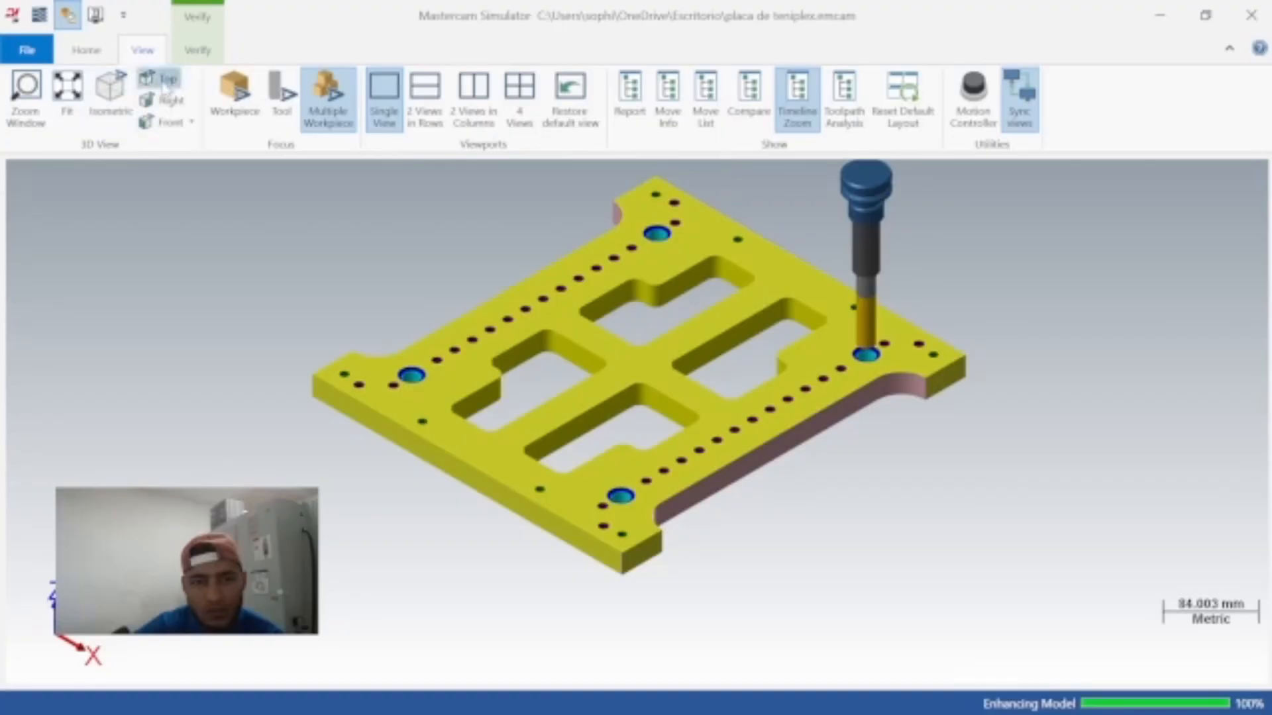
scroll(467, 313, "down", 3)
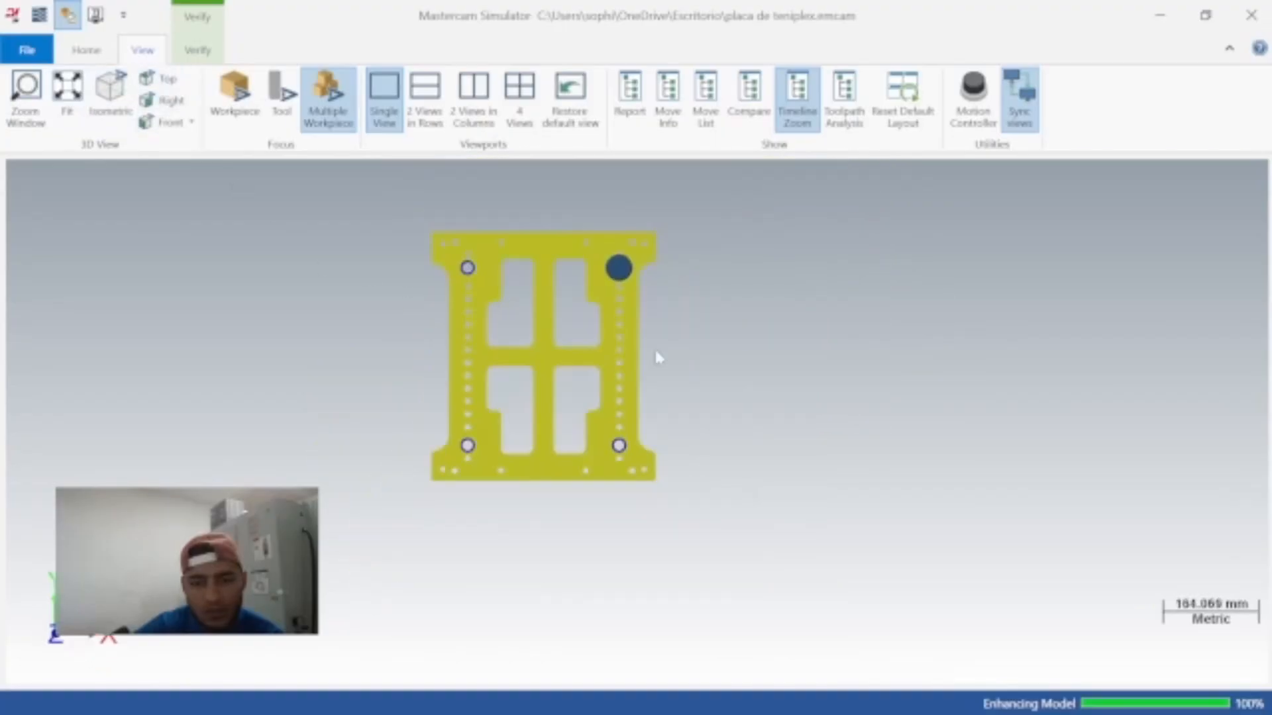
left_click(67, 89)
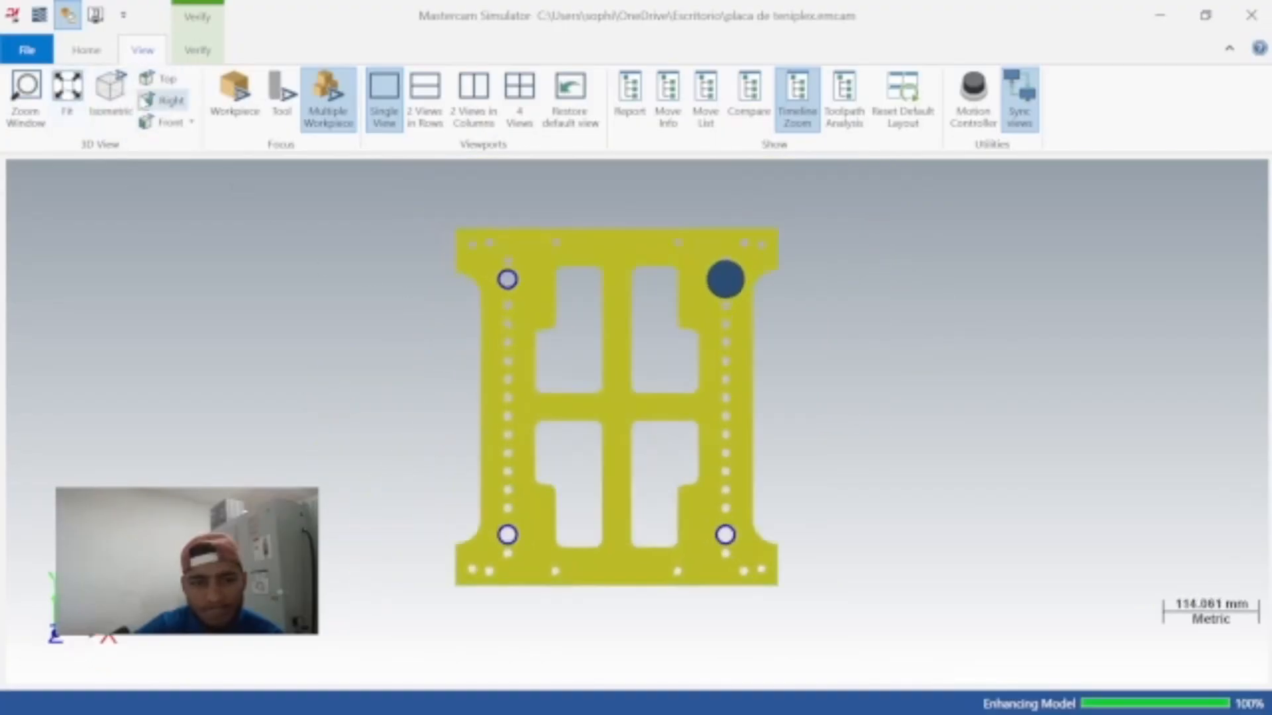
left_click(163, 101)
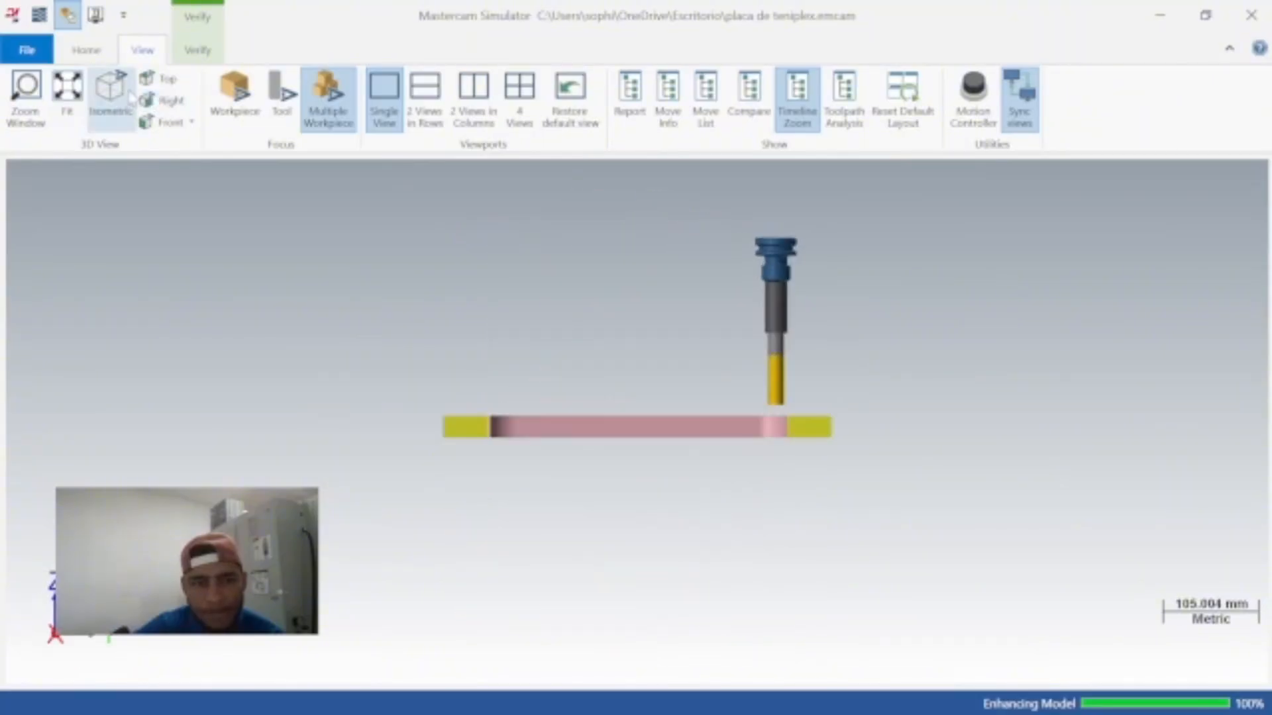
left_click(128, 98)
scroll(730, 386, "up", 5)
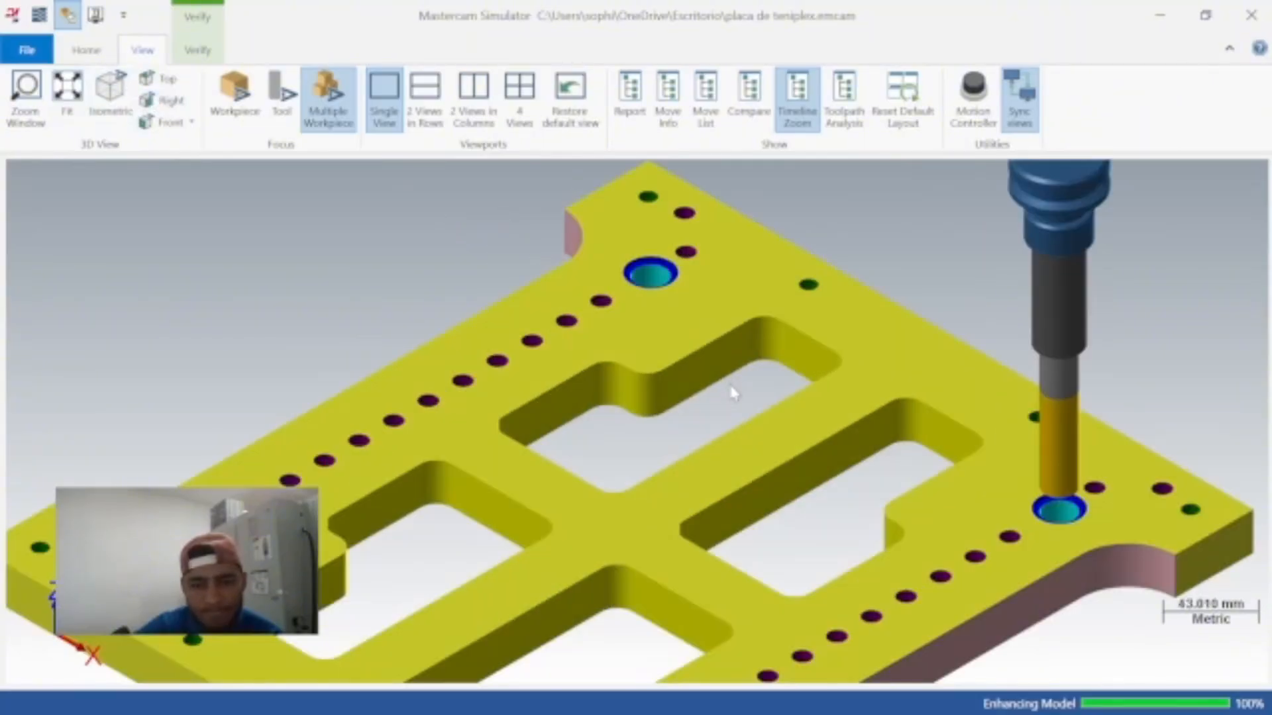
scroll(730, 388, "down", 4)
middle_click_drag(730, 387, 714, 416)
left_click(109, 92)
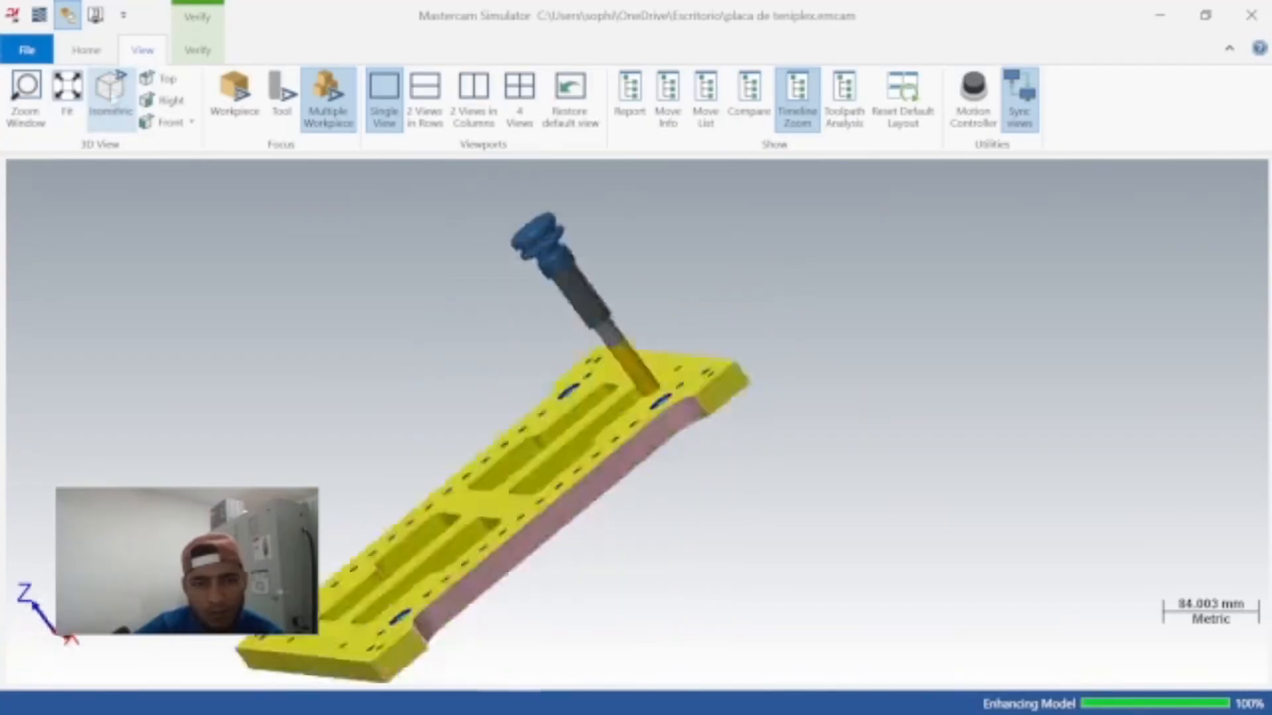
left_click(67, 93)
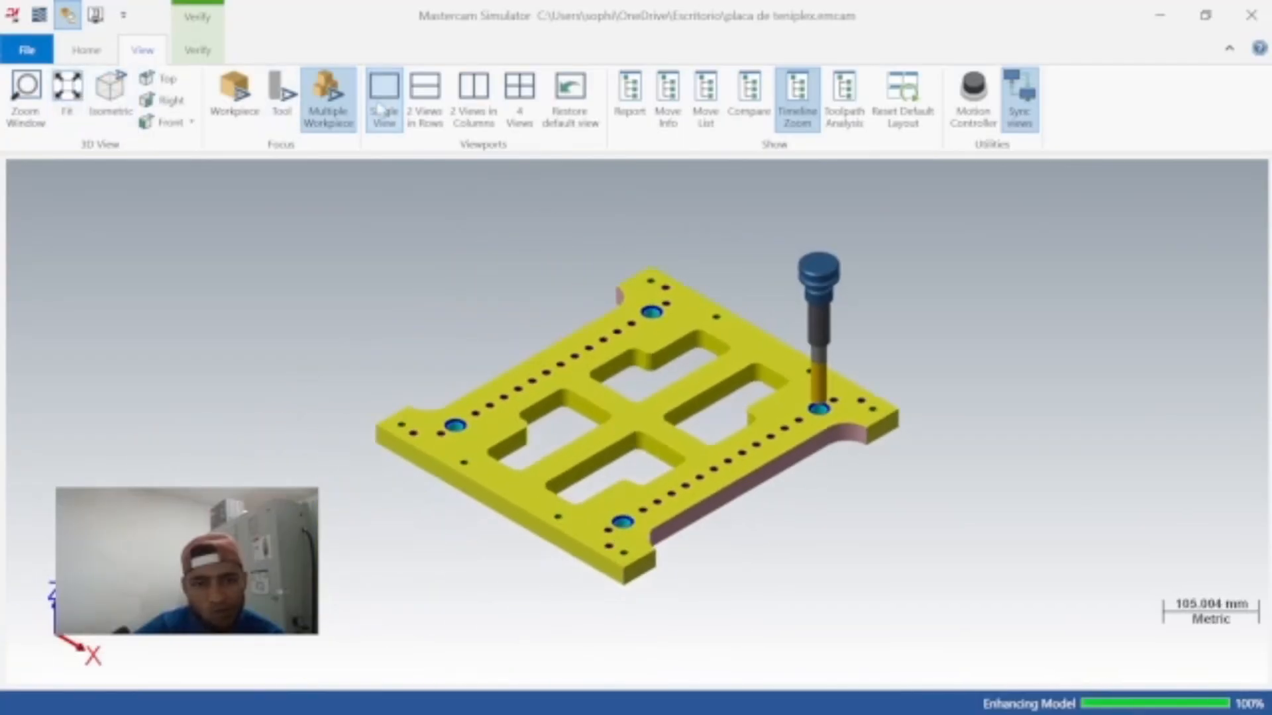